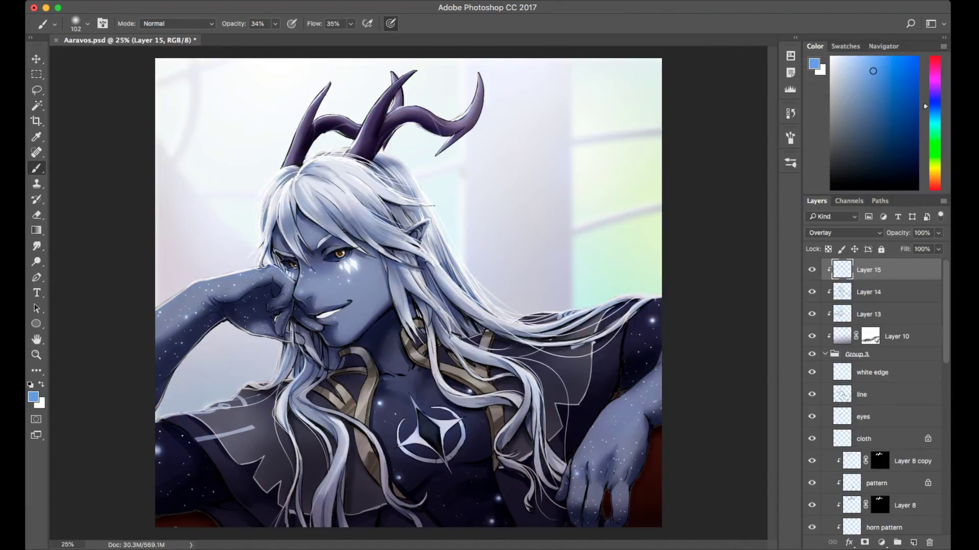
Add a new layer above Layer 15, clip it to the layers below and set its blending mode to Overlay.
click(913, 543)
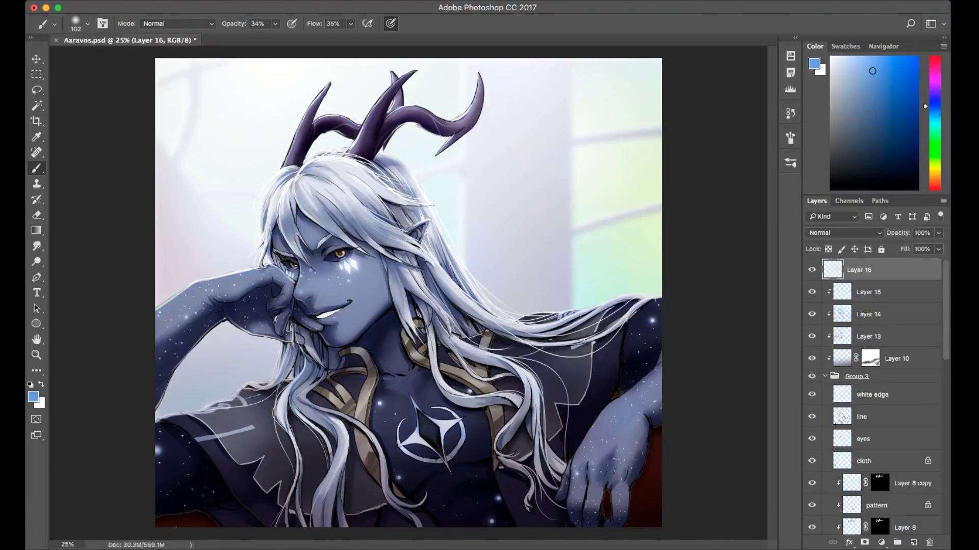
key(super+alt+g)
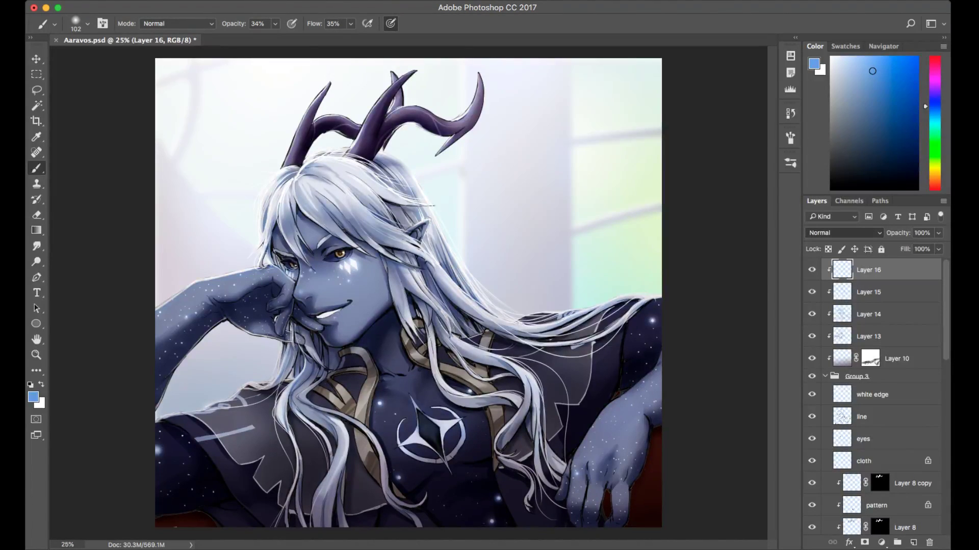
key(shift+alt+o)
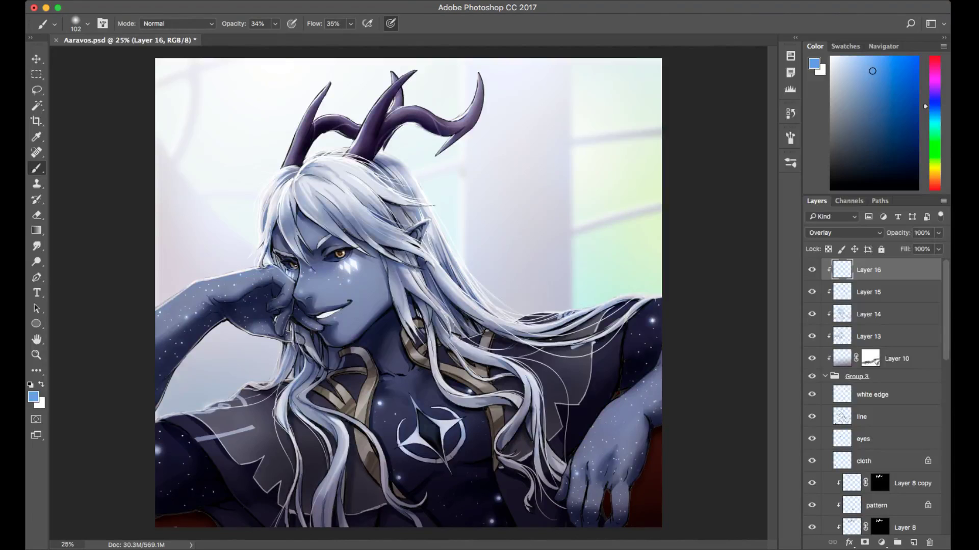
Pick a pale cream colour, enlarge the soft brush to 284 px and paint a soft highlight on the middle horns.
alt+click(229, 79)
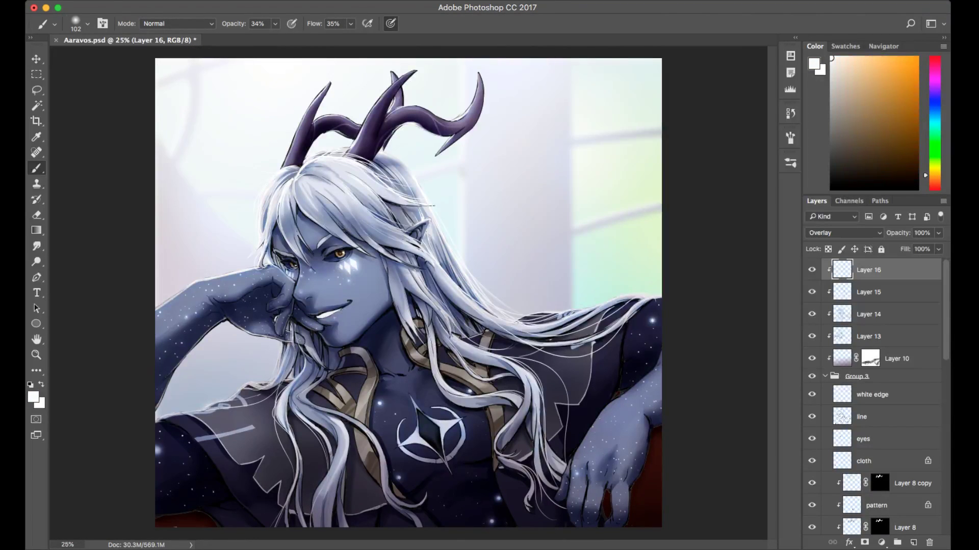
click(840, 57)
key(])
key(])
key(])
key(])
key(])
key(])
drag(403, 107, 416, 108)
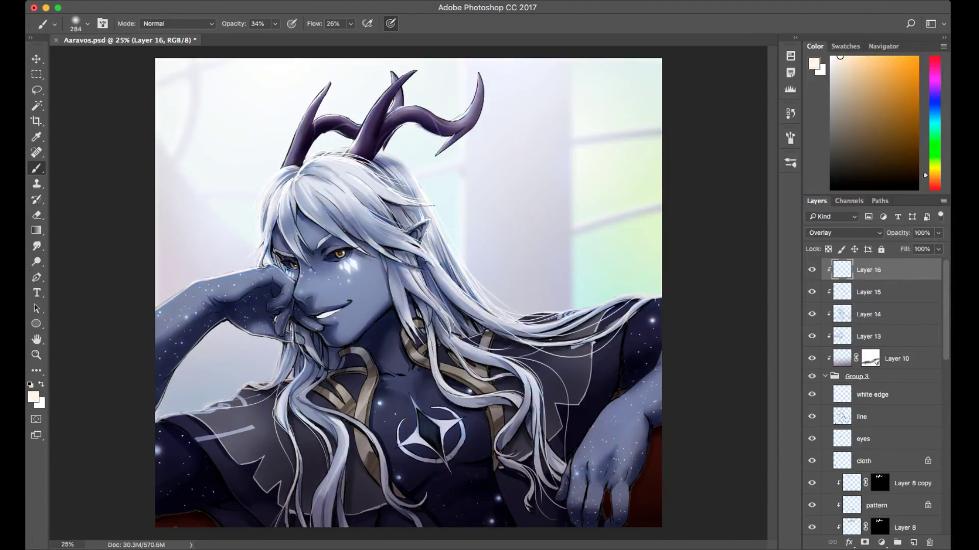
Reduce the brush to 114 px and paint cream highlights on the branching horn and the hair just behind the horns.
key(bracketleft)
key(bracketleft)
key(bracketleft)
key(bracketleft)
key(bracketleft)
mouse_move(440, 121)
mouse_down()
mouse_move(454, 124)
mouse_move(476, 102)
mouse_up()
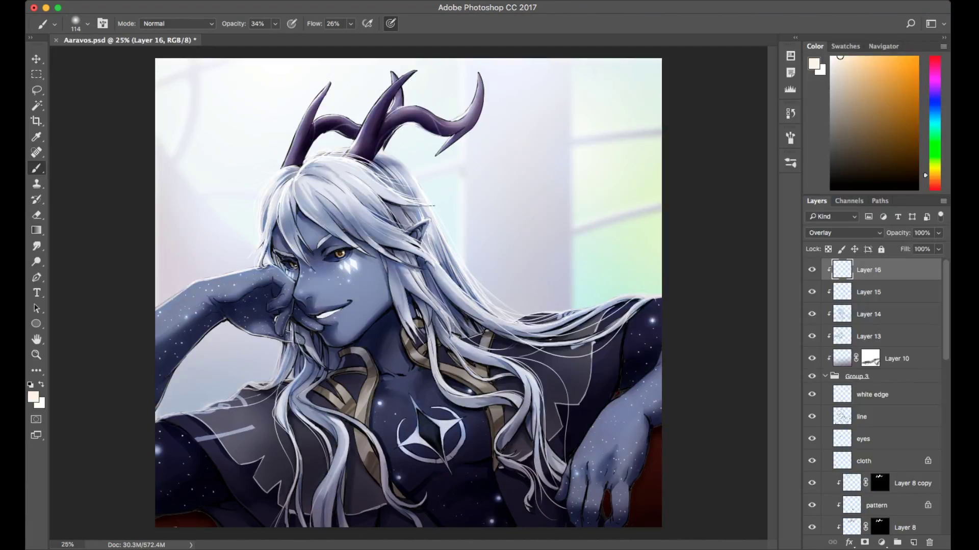
drag(391, 159, 402, 167)
Paint soft cream edge highlights along the hair beside the face, the raised forearm and the shoulder beneath it.
drag(278, 259, 292, 274)
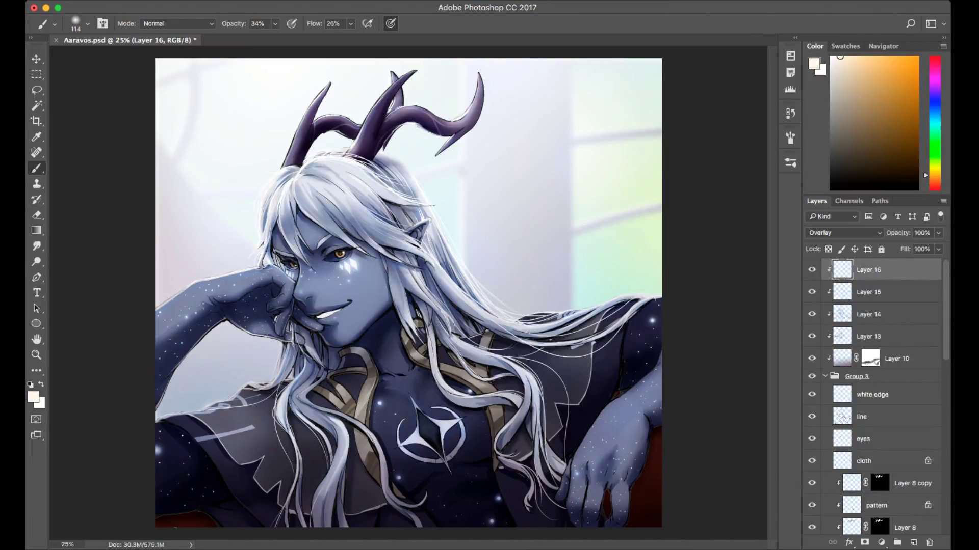
drag(234, 276, 187, 291)
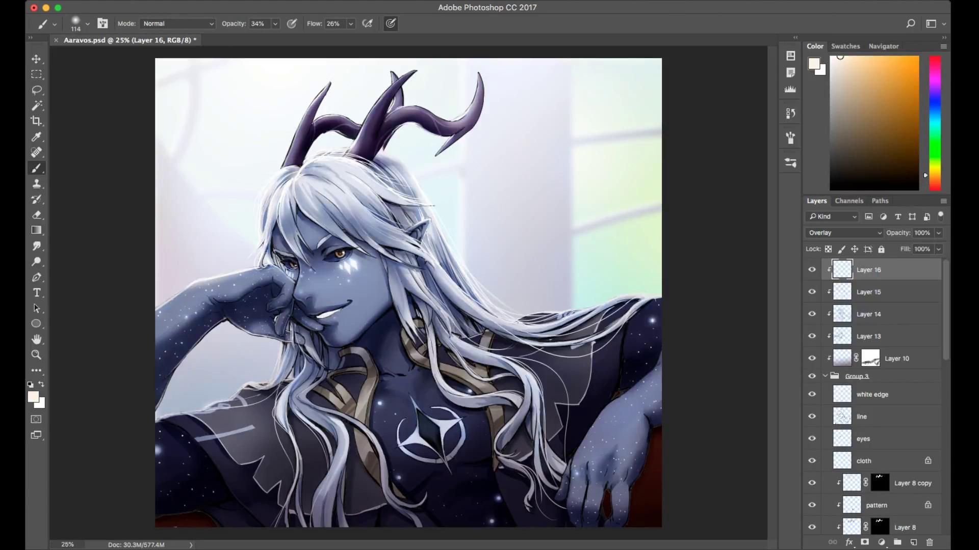
drag(189, 412, 165, 417)
drag(294, 379, 289, 388)
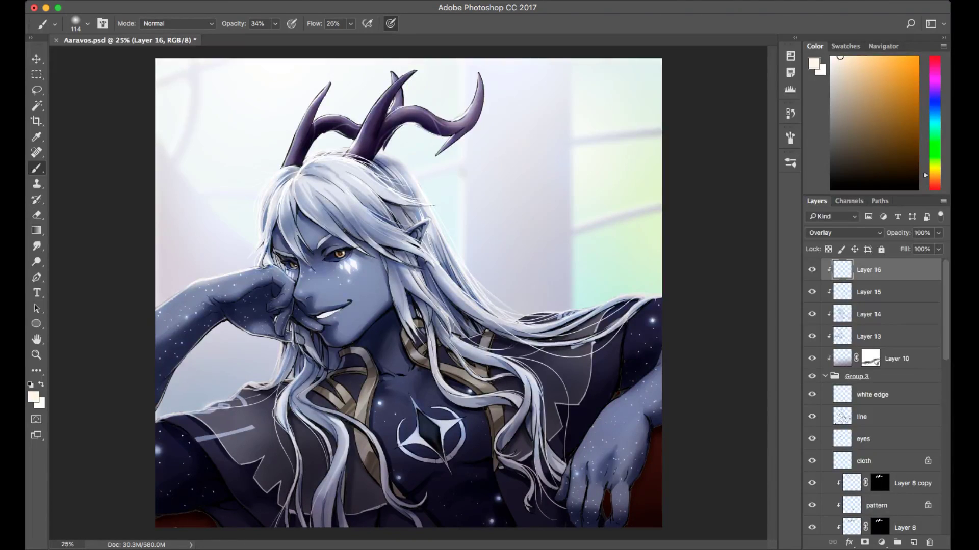
Paint soft cream highlights on the hair over the chest, the gold collar trim, and the resting arm and its shoulder.
drag(439, 305, 446, 312)
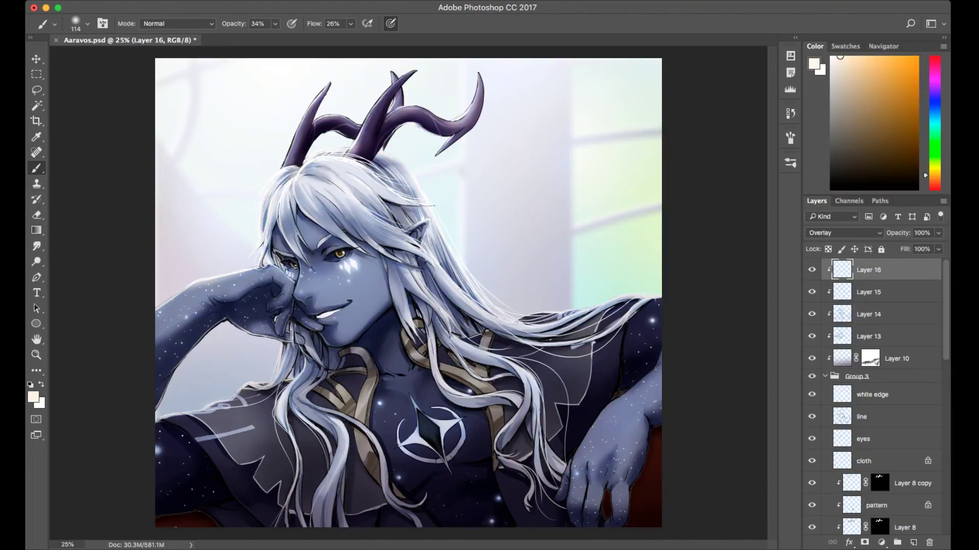
drag(362, 454, 366, 450)
drag(475, 382, 486, 389)
drag(633, 388, 647, 377)
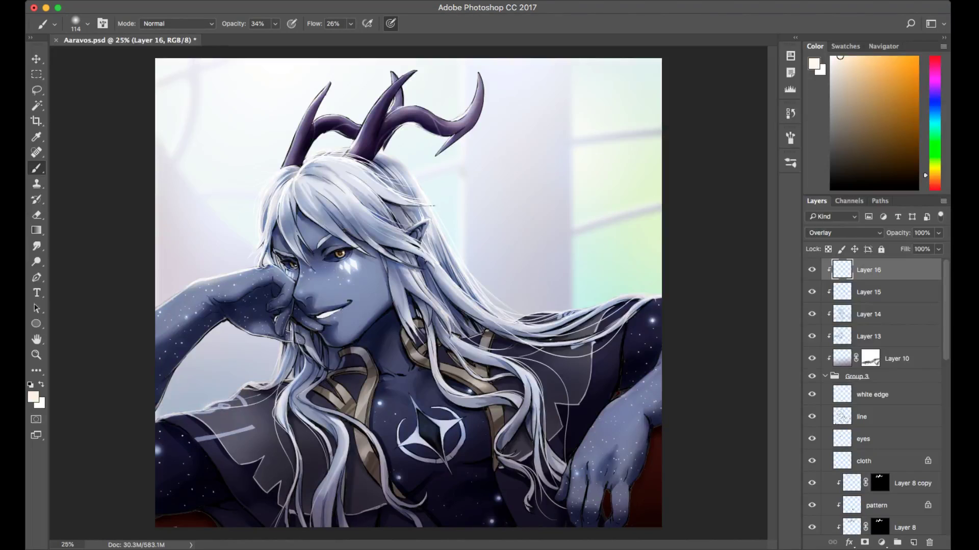
mouse_move(629, 309)
mouse_down()
mouse_move(637, 304)
mouse_move(527, 316)
mouse_move(626, 304)
mouse_up()
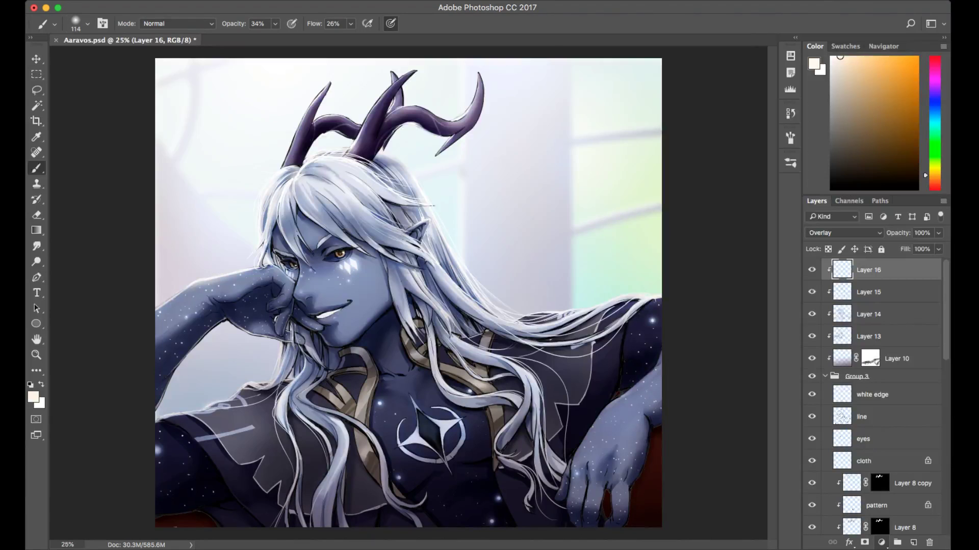
Add a Hue/Saturation adjustment layer above Layer 16 and hide it.
click(882, 543)
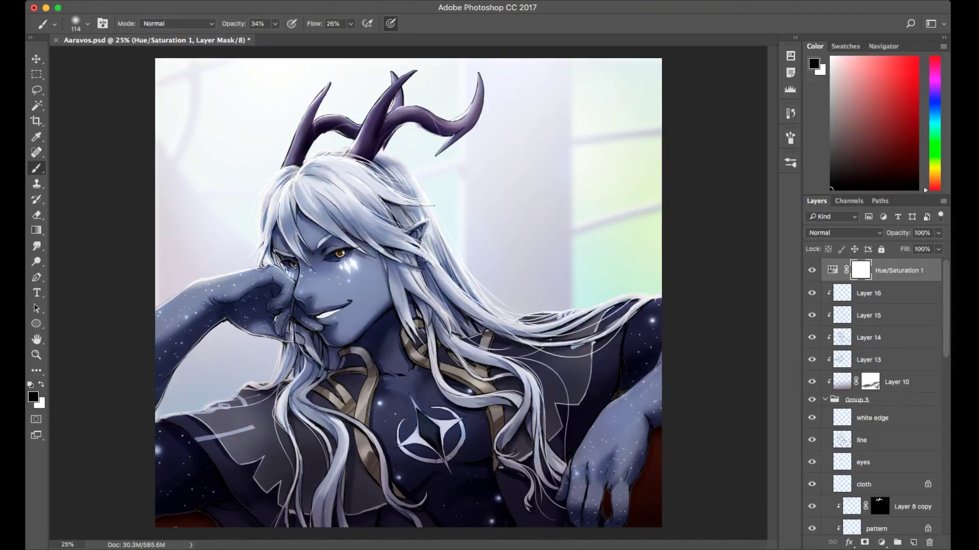
click(812, 271)
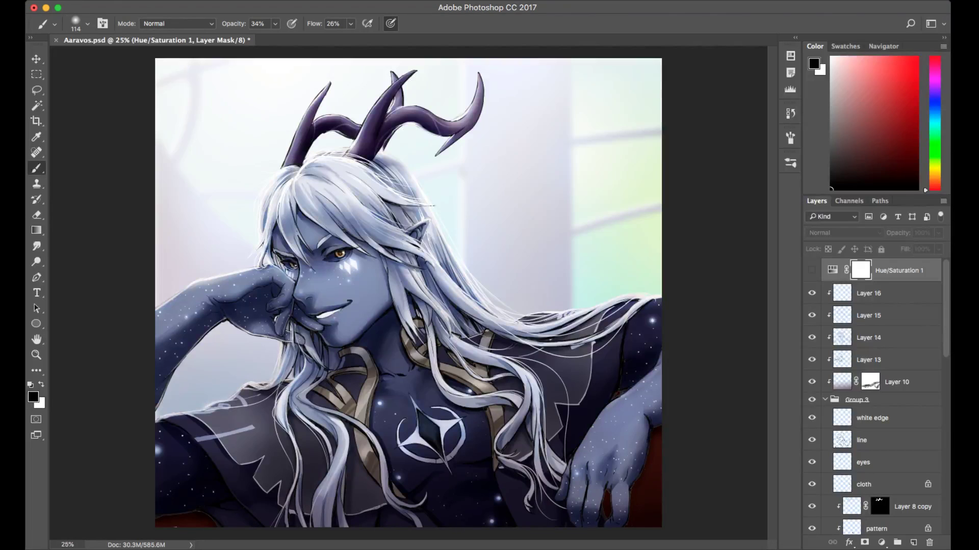
Create a new group above Layer 16, beneath the Hue/Saturation adjustment, and place a new empty layer inside it.
click(883, 294)
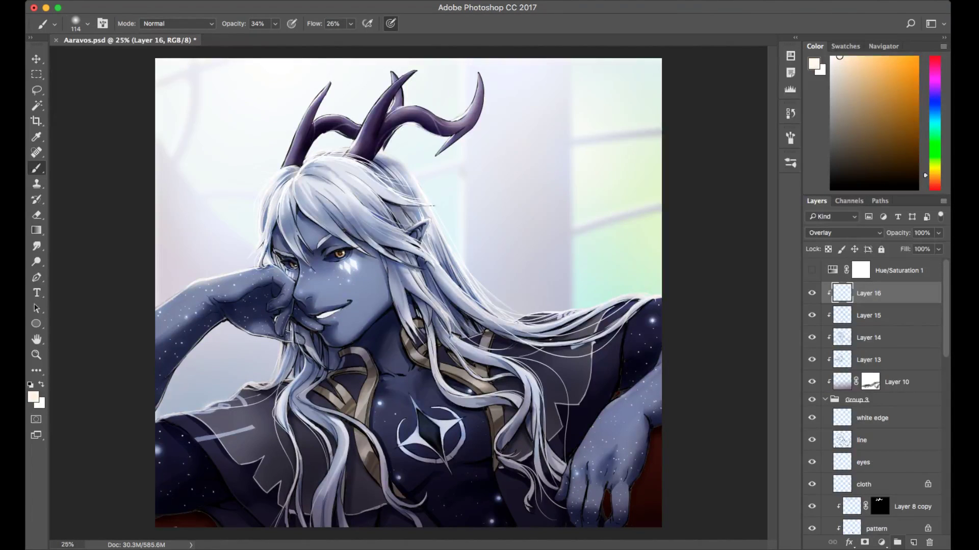
click(897, 543)
click(914, 543)
mouse_move(871, 307)
mouse_down()
mouse_move(872, 281)
mouse_move(871, 310)
mouse_move(871, 290)
mouse_up()
key(super+bracketleft)
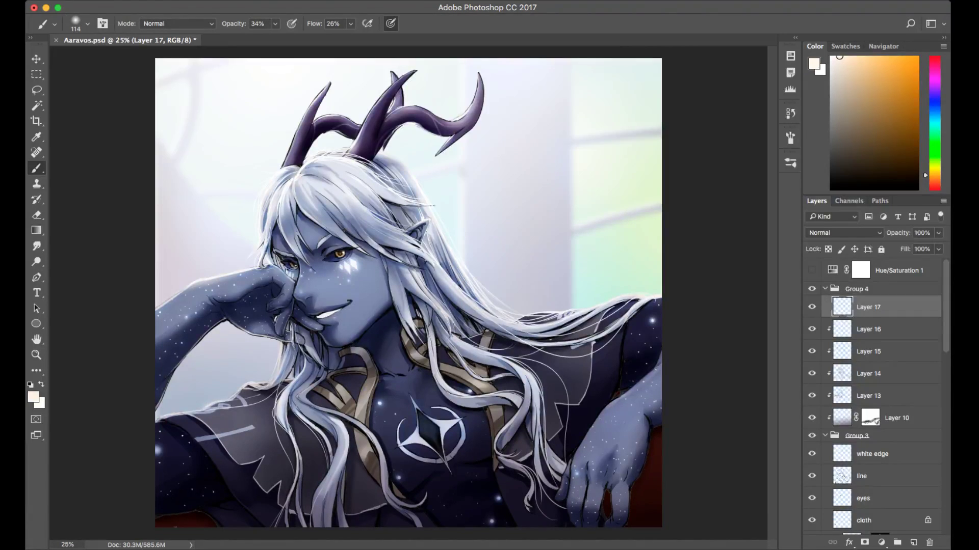
Fill the new layer with a pale lavender sampled colour and set its blending mode to Multiply.
mouse_move(833, 70)
mouse_down()
mouse_move(839, 82)
mouse_move(835, 64)
mouse_up()
alt+click(621, 419)
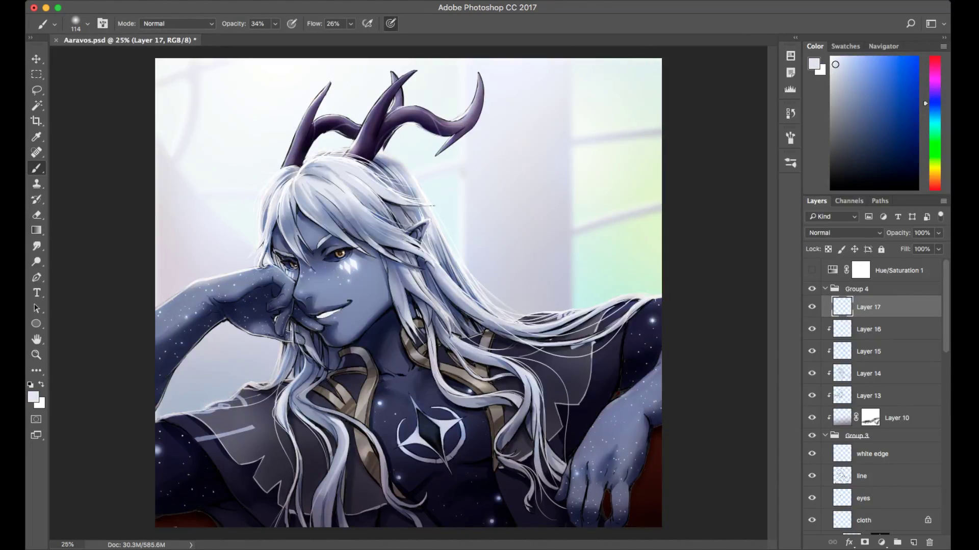
key(alt+BackSpace)
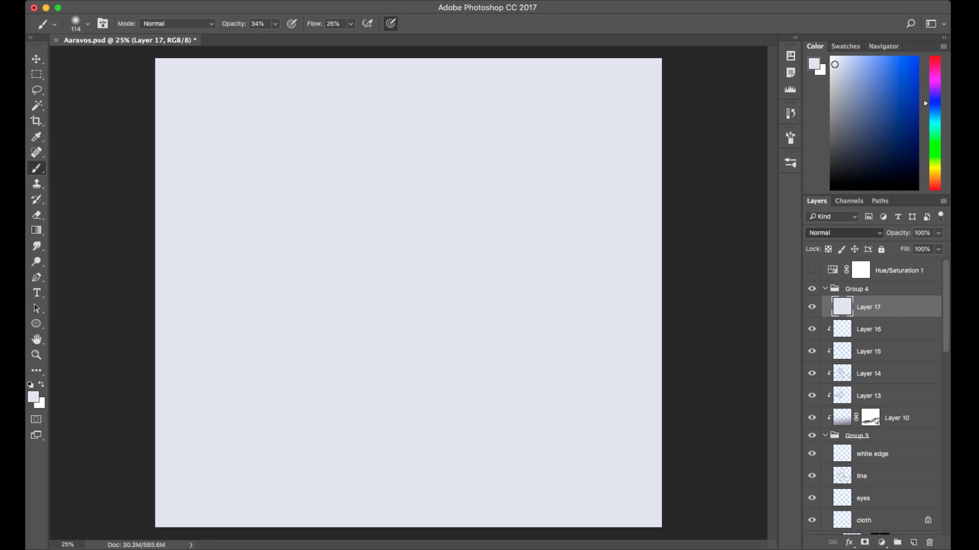
click(826, 273)
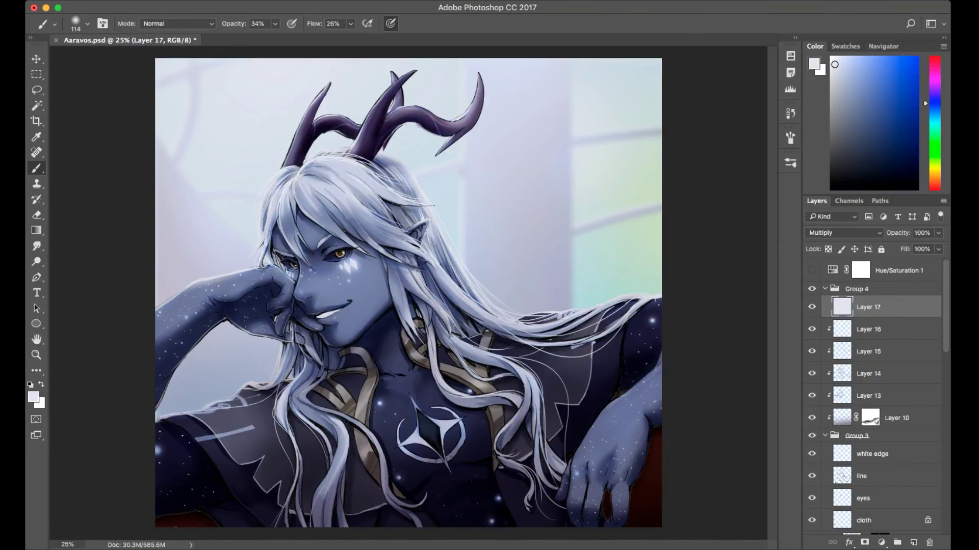
key(space)
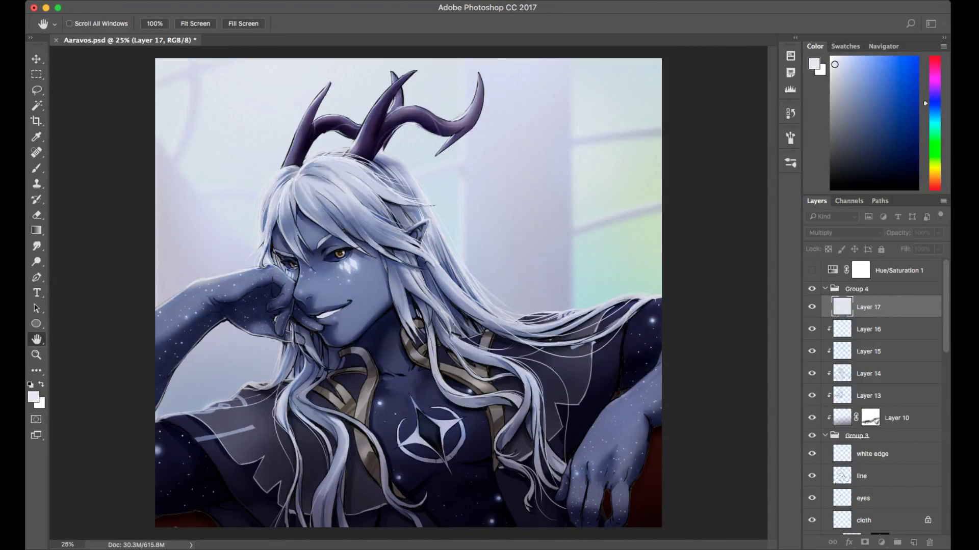
key(b)
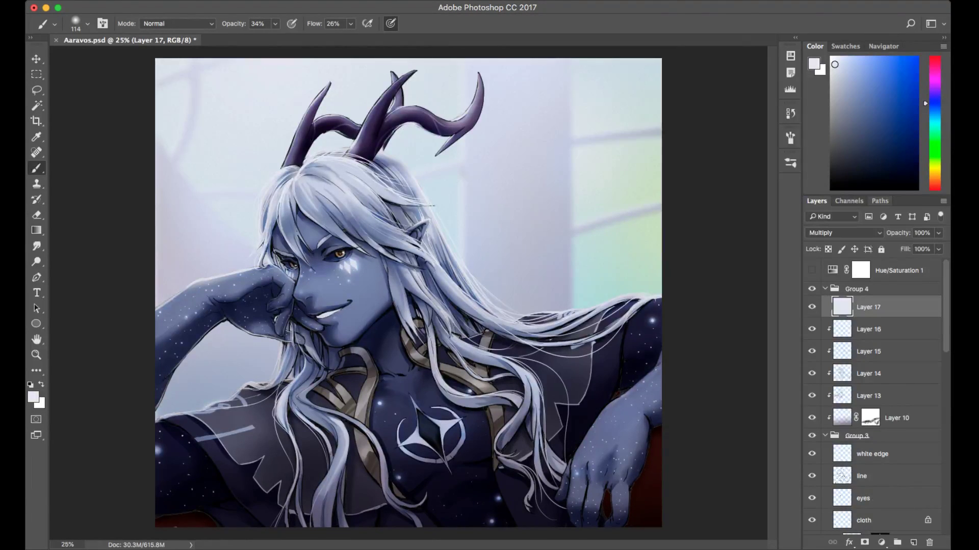
Compare the image's Blue channel with the full RGB composite.
click(879, 201)
click(849, 201)
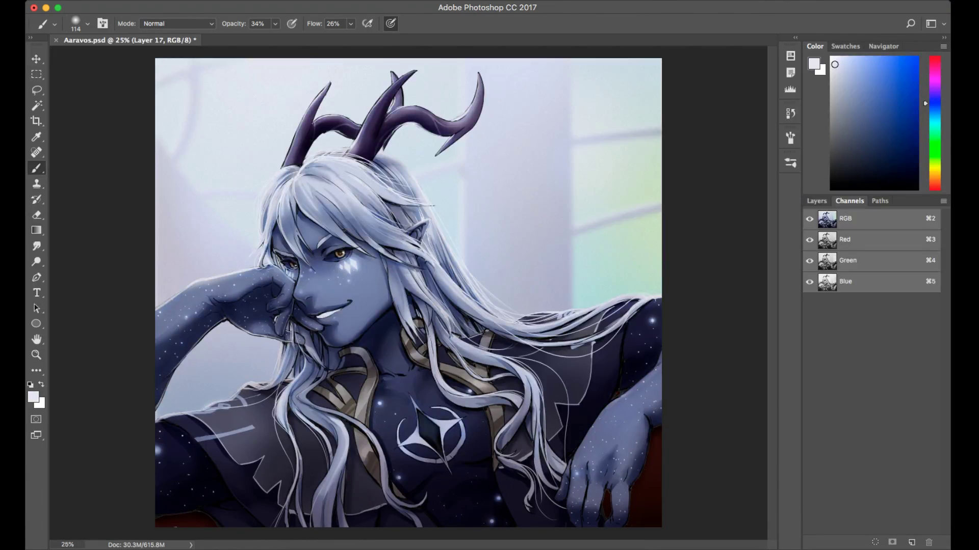
key(super+5)
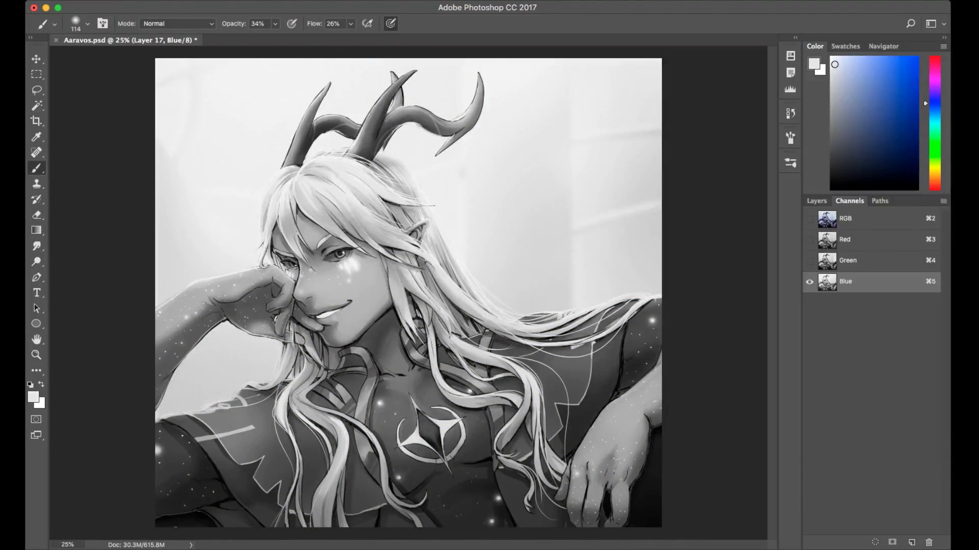
key(super+2)
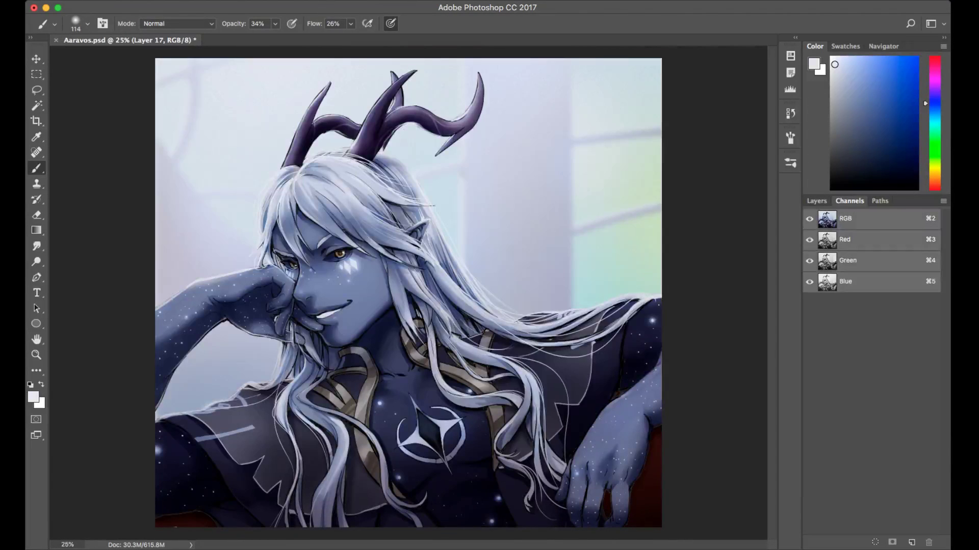
key(super+5)
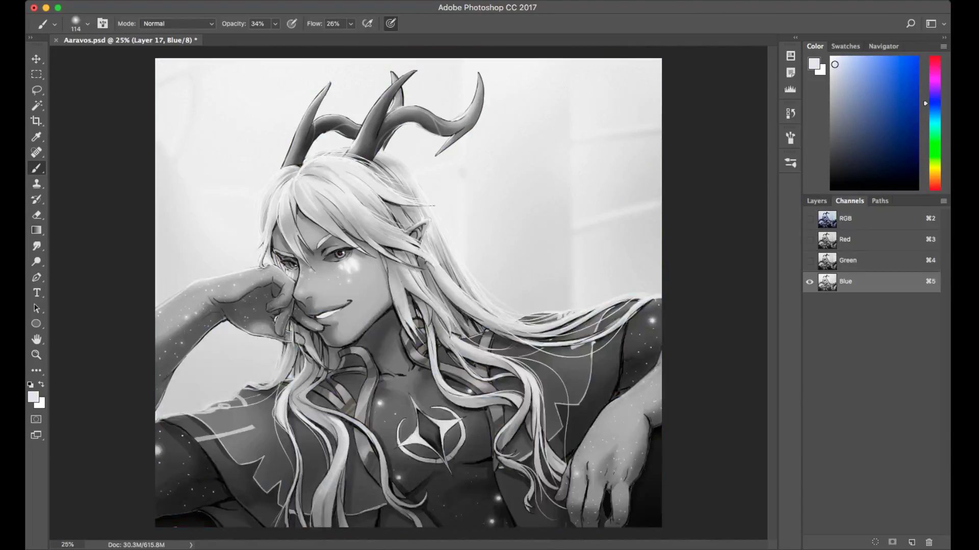
key(super+2)
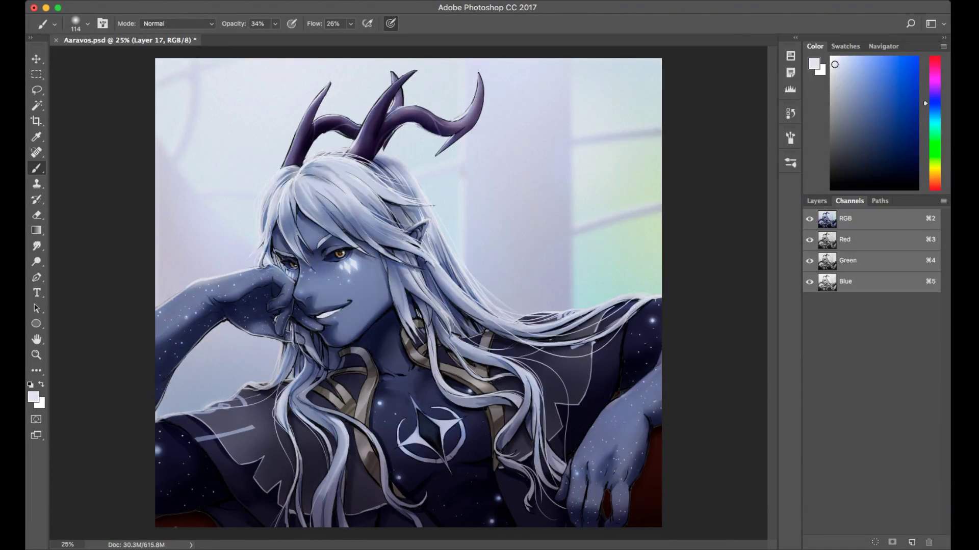
key(super+5)
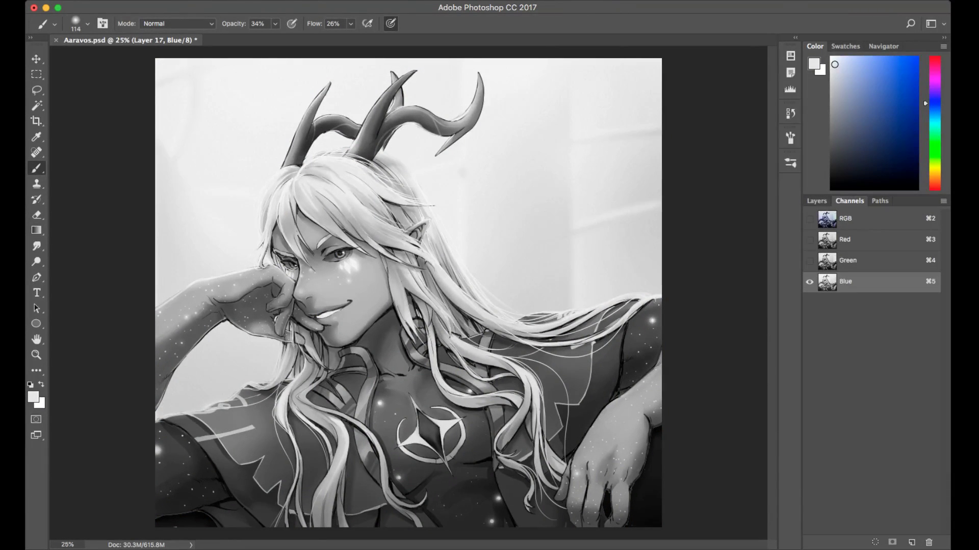
key(v)
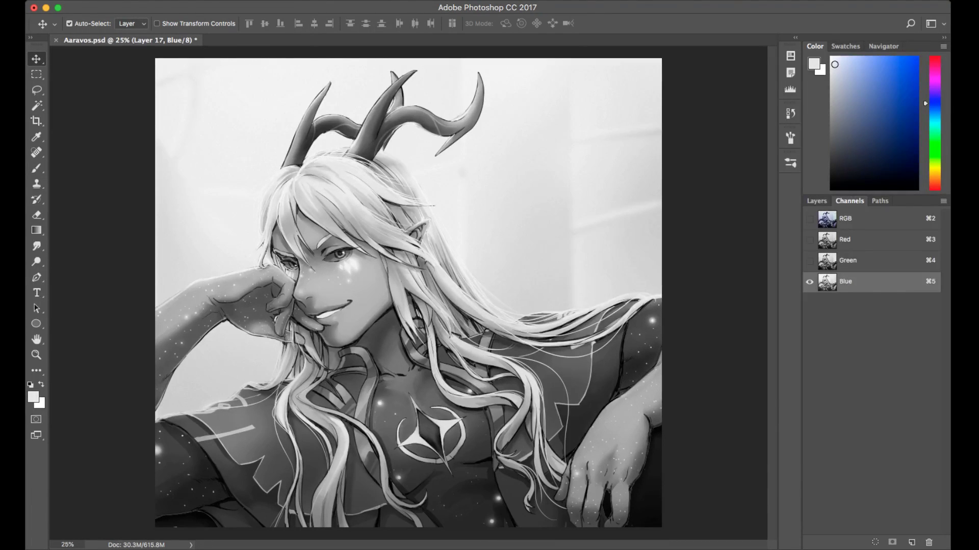
key(super+2)
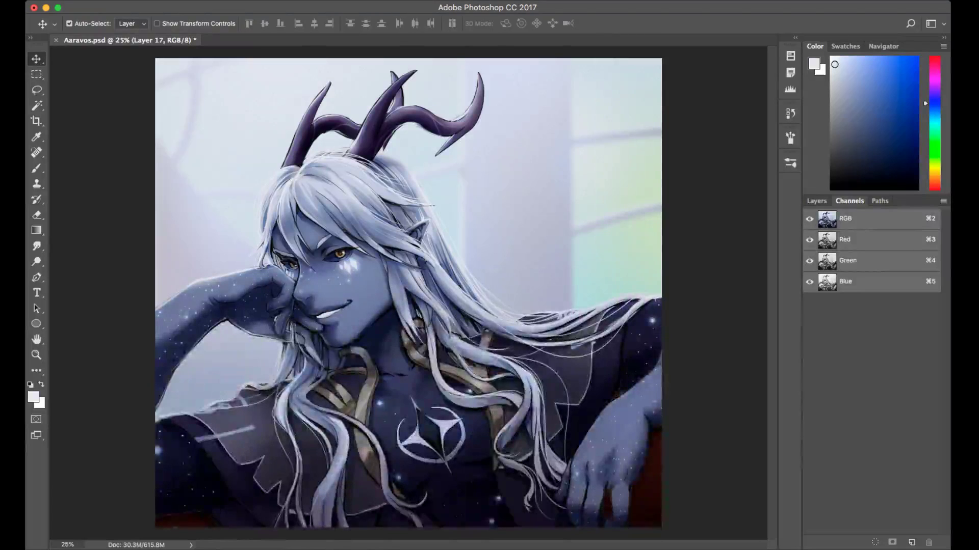
click(816, 200)
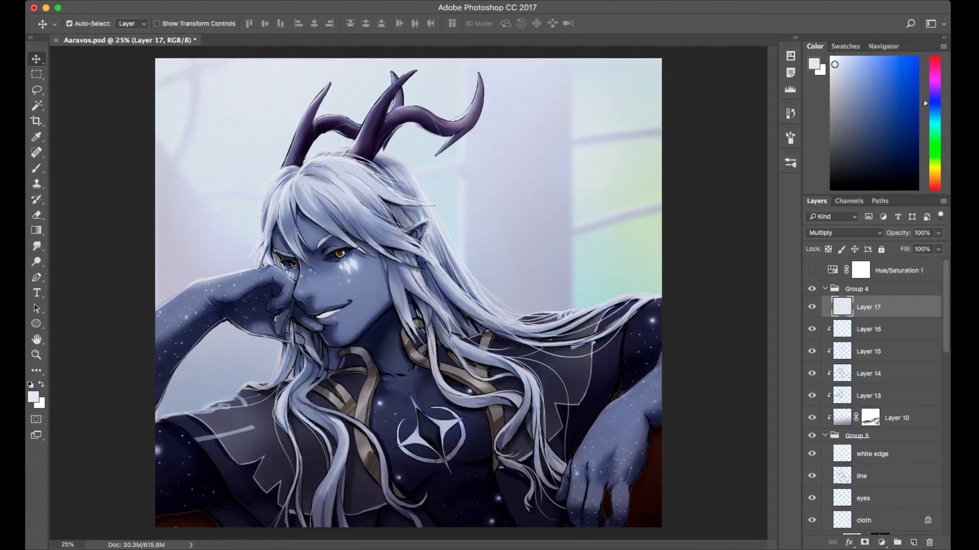
Group all layers from Layer 16 down to bk copy into one new group.
click(868, 329)
scroll(872, 398, down, 10)
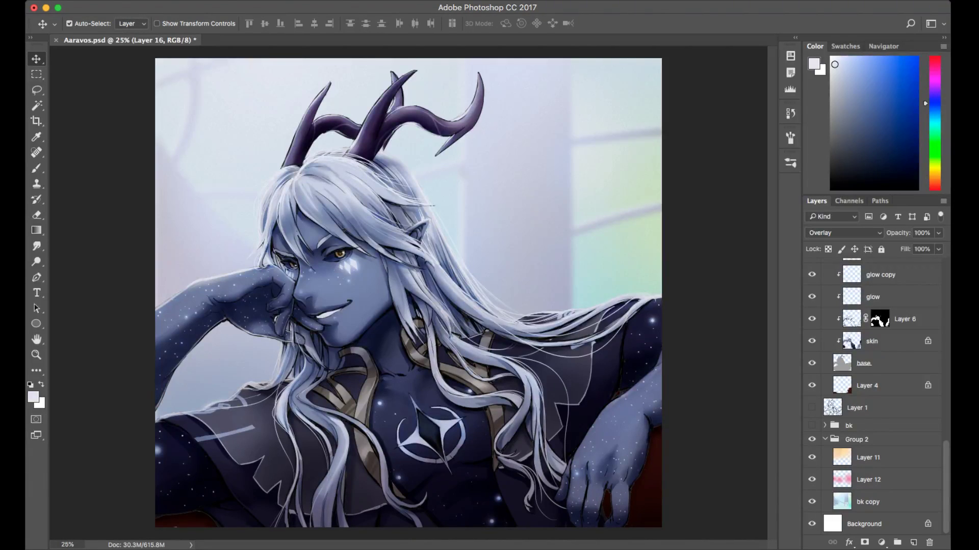
shift+click(868, 502)
click(897, 543)
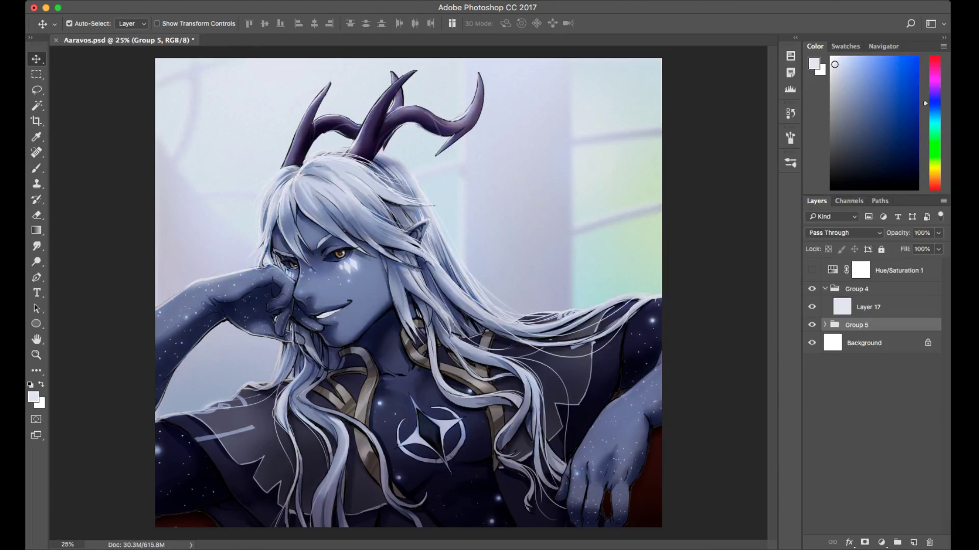
Make a merged single-layer copy of Group 5 and hide the original group.
key(ctrl+j)
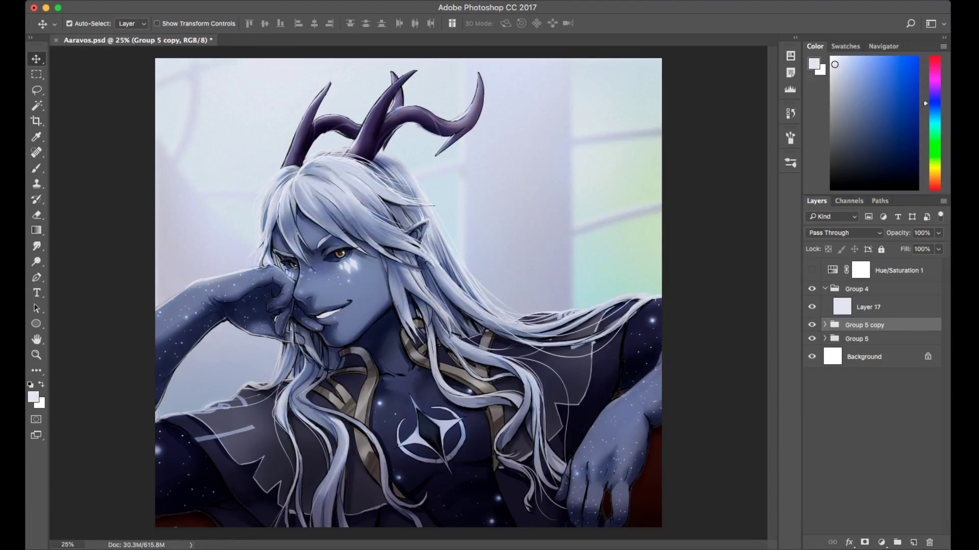
click(812, 339)
key(super)
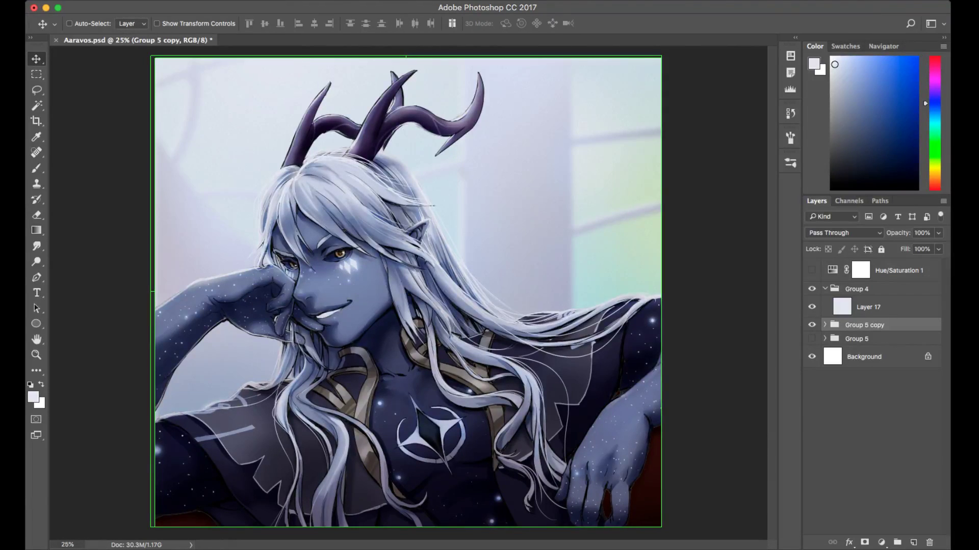
key(super+e)
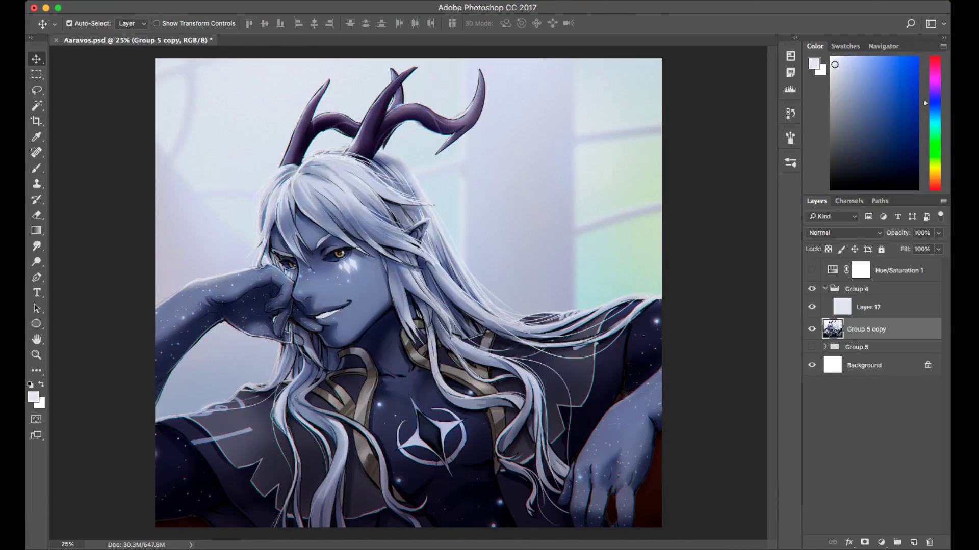
Hide the Group 4 tint and bring the character's face into close view for painting.
key(ctrl+plus)
key(ctrl+plus)
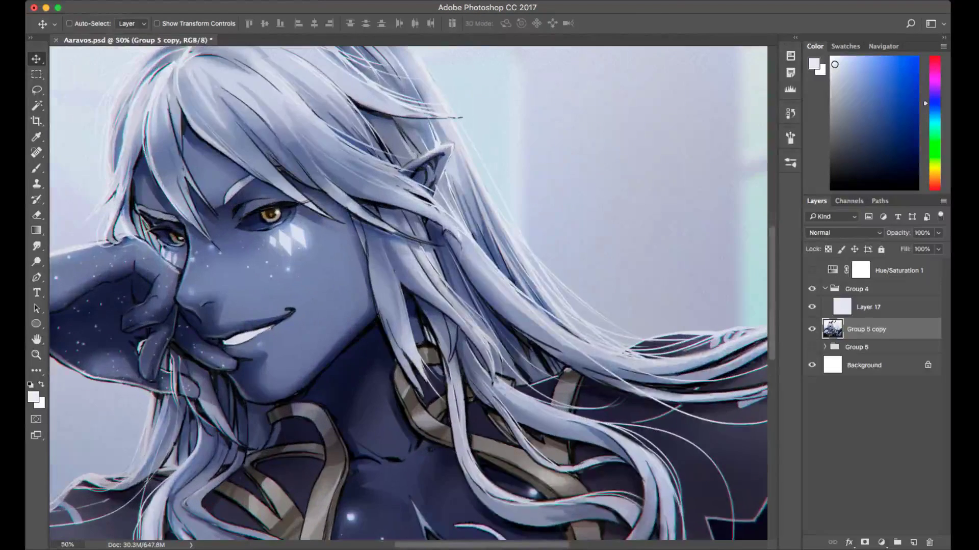
key(ctrl+plus)
key(ctrl+plus)
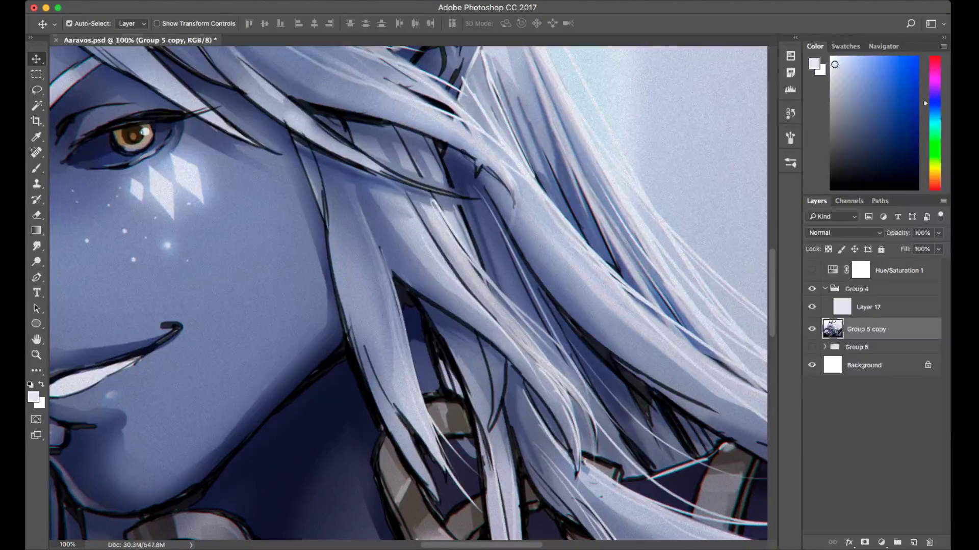
click(811, 289)
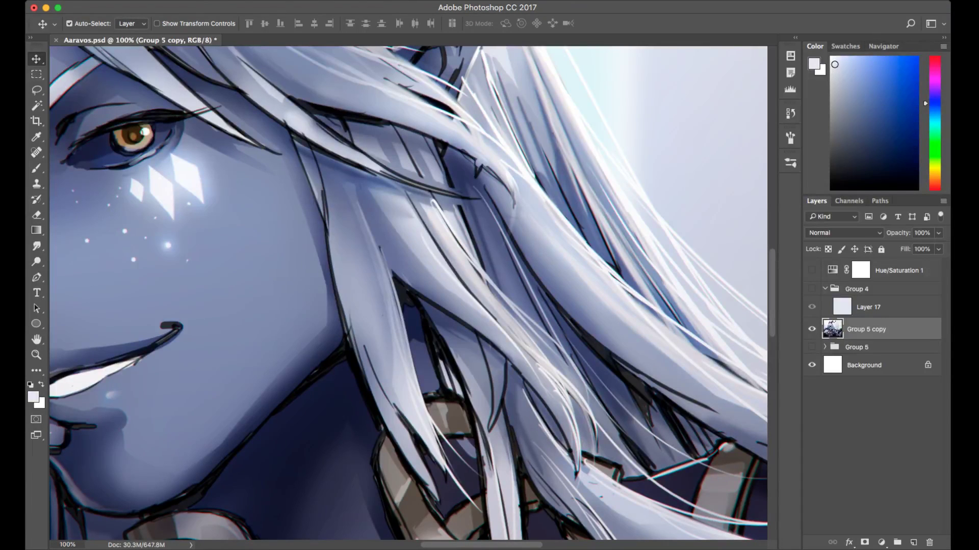
key(super+minus)
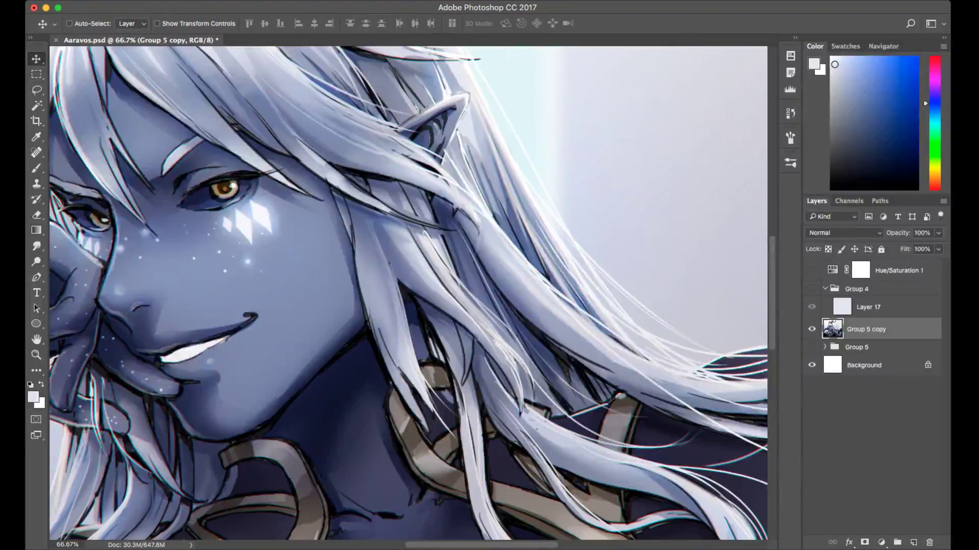
scroll(408, 293, left, 5)
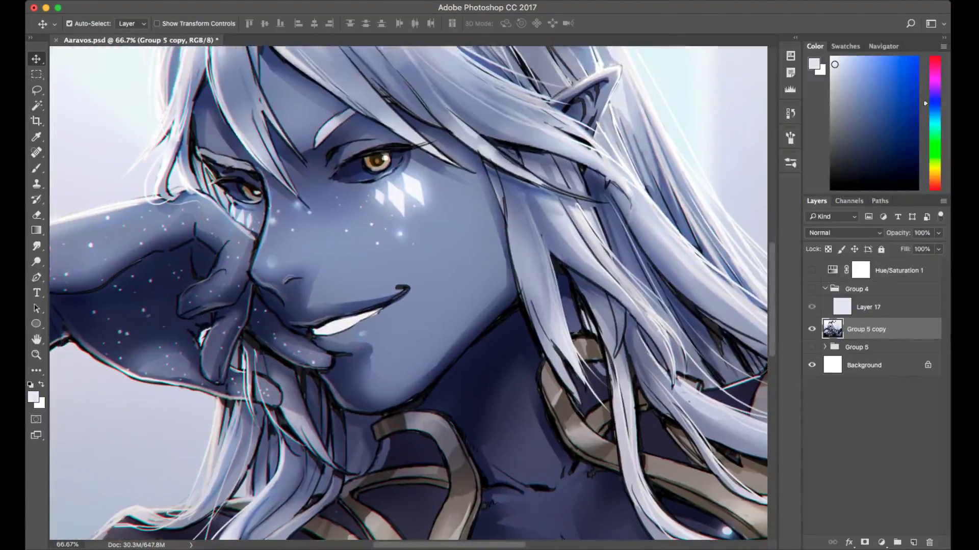
Set up a hard brush at 76% opacity and 100% flow and sample black from the mouth-corner line.
key(b)
key(bracketleft)
key(bracketleft)
key(bracketleft)
key(bracketleft)
key(bracketleft)
key(bracketleft)
key(bracketleft)
key(bracketleft)
key(bracketleft)
key(bracketleft)
key(bracketleft)
key(bracketleft)
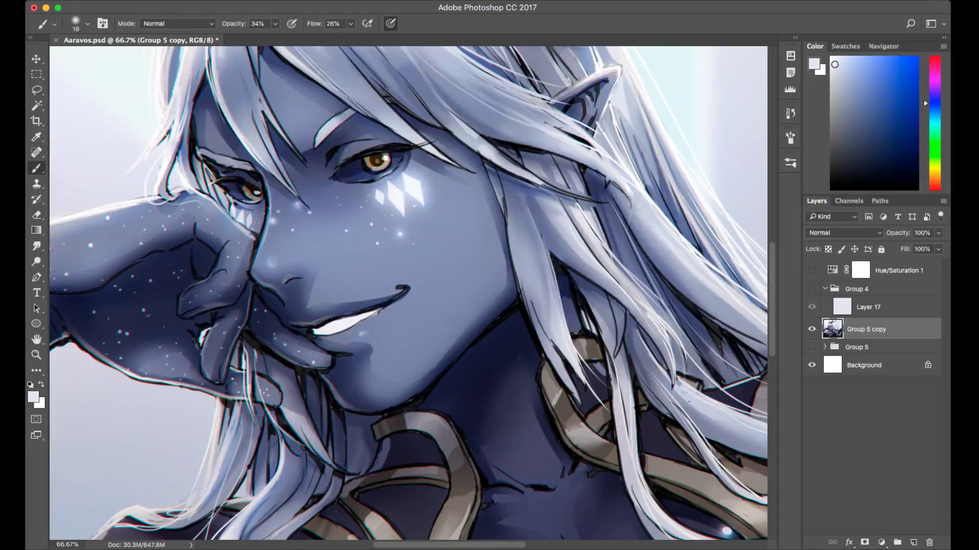
key(period)
key(7)
key(6)
key(shift+0)
alt+click(406, 289)
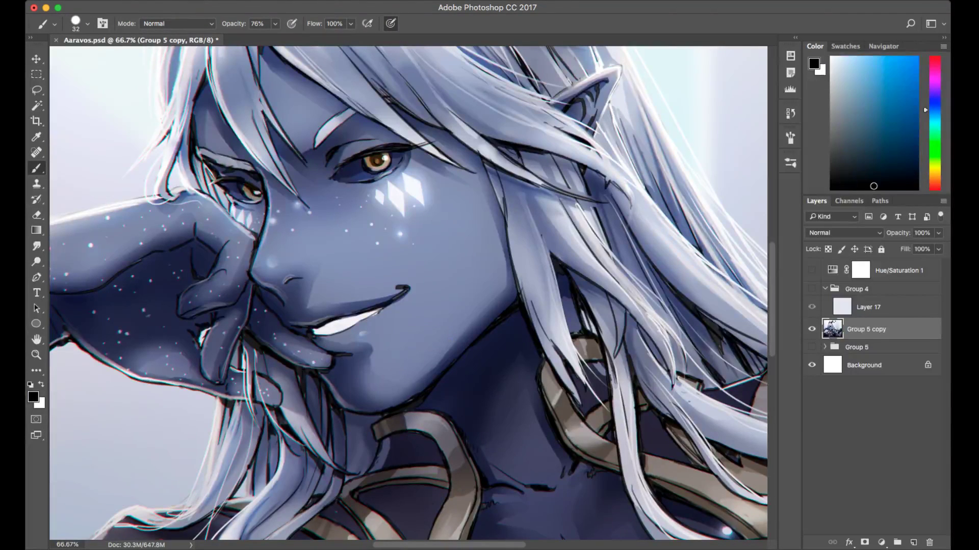
key(comma)
mouse_move(406, 402)
mouse_down()
mouse_move(427, 387)
mouse_move(415, 394)
mouse_up()
key(ctrl+alt+z)
key(ctrl+alt+z)
Reduce the brush to 12 px and redraw the jawline from the chin up towards the hair in black.
key(bracketleft)
key(bracketleft)
key(bracketleft)
key(bracketleft)
key(bracketleft)
key(bracketleft)
key(bracketleft)
drag(386, 408, 416, 393)
key(ctrl+alt+z)
drag(428, 385, 417, 393)
drag(468, 346, 453, 360)
Paint around the lower lip highlight with a 25 px brush in sampled blue skin tones.
alt+click(348, 346)
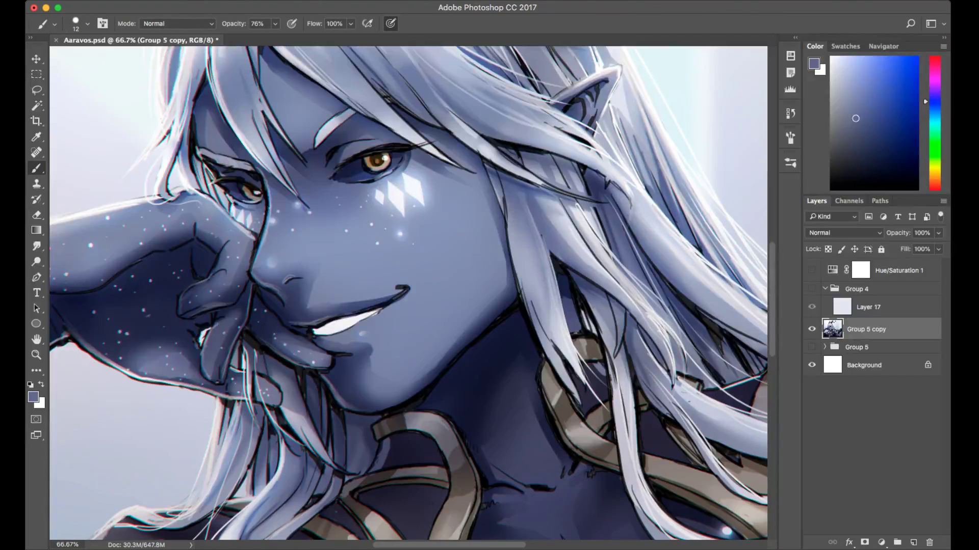
key(bracketright)
key(bracketright)
key(bracketright)
key(bracketright)
alt+click(340, 342)
alt+click(341, 341)
alt+click(330, 326)
alt+click(336, 340)
alt+click(357, 339)
alt+click(360, 336)
alt+click(354, 340)
alt+click(357, 338)
Soften the brush, set it to 53% opacity and 76% flow, and blend the shading below the lower lip.
key(5)
key(3)
key(shift+7)
key(shift+6)
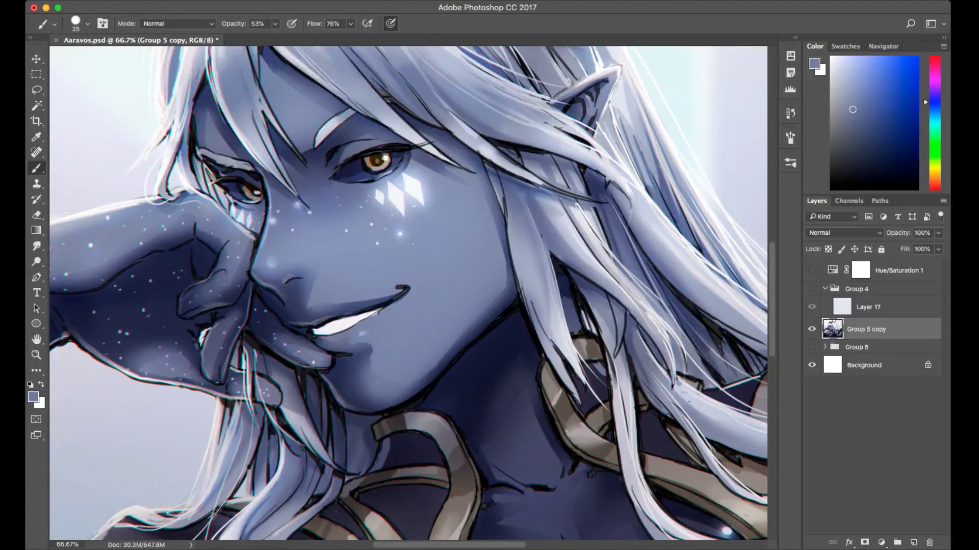
key(shift+[)
alt+click(346, 343)
alt+click(352, 341)
alt+click(363, 343)
alt+click(365, 345)
alt+click(358, 361)
alt+click(357, 346)
alt+click(371, 337)
alt+click(358, 352)
alt+click(384, 343)
Paint over the curled black line at the corner of the mouth with sampled skin tones.
drag(382, 309, 408, 292)
alt+click(381, 300)
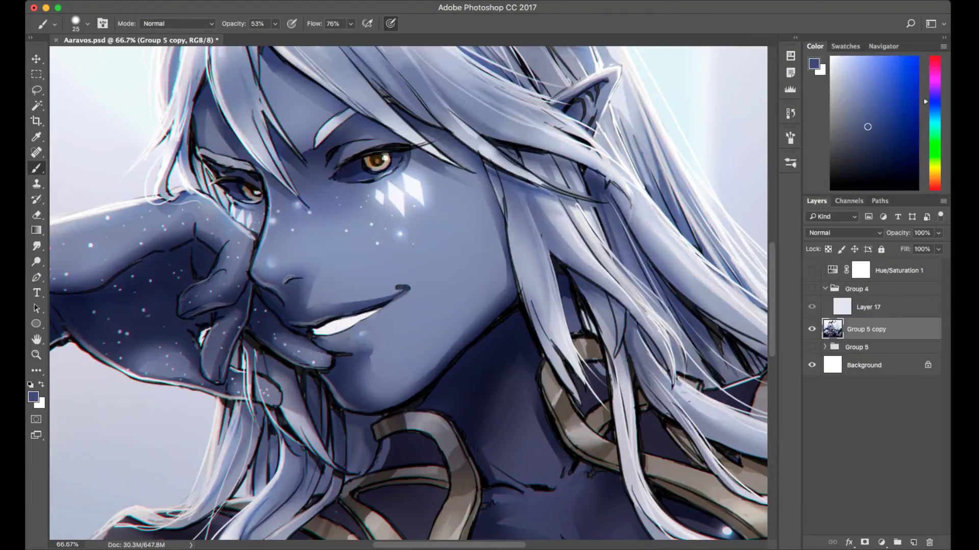
alt+click(401, 285)
drag(397, 287, 407, 287)
alt+click(399, 281)
alt+click(378, 302)
alt+click(403, 281)
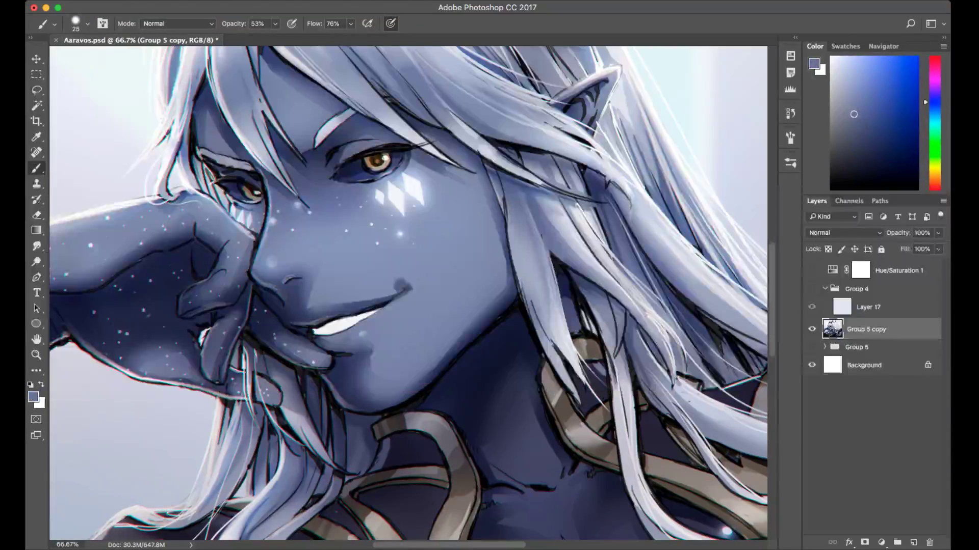
Blend the skin above the mouth corner and refine its small dark crease with sampled colours.
alt+click(405, 271)
alt+click(397, 269)
alt+click(400, 270)
alt+click(402, 280)
alt+click(382, 304)
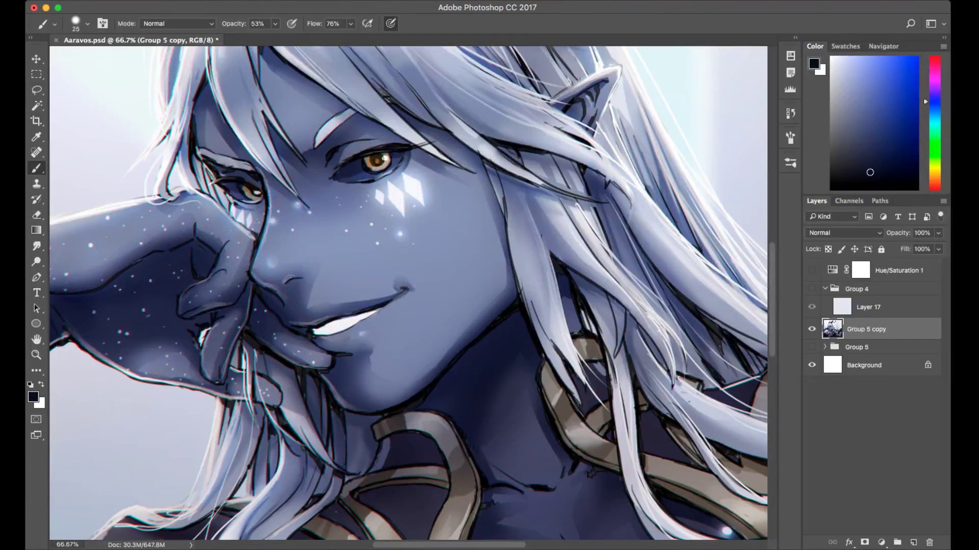
alt+click(393, 297)
alt+click(402, 276)
alt+click(407, 277)
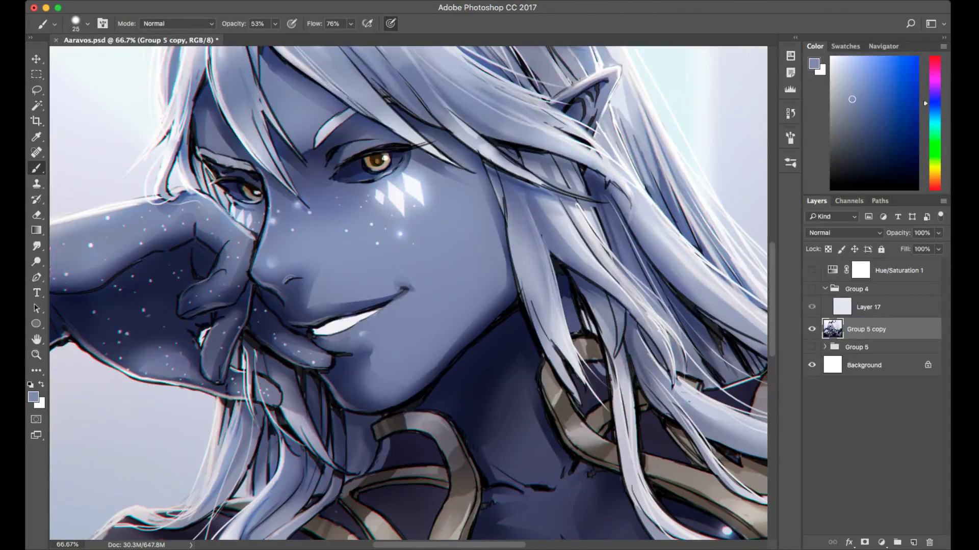
Blend sampled skin tones along the upper lip and the area below the nose.
alt+click(295, 307)
drag(329, 319, 363, 312)
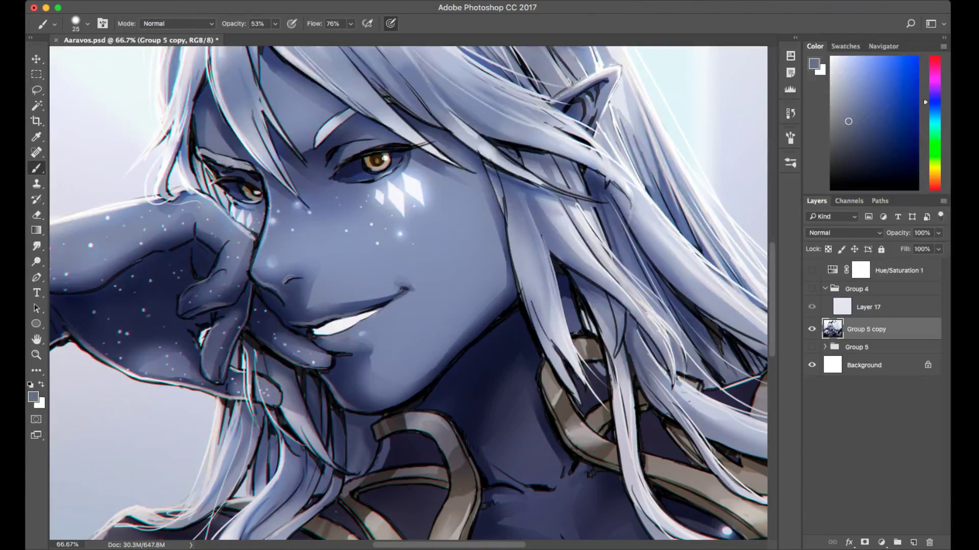
alt+click(337, 309)
alt+click(319, 303)
alt+click(308, 298)
alt+click(297, 305)
alt+click(313, 308)
Smooth the skin on the nose bridge and soften the lines between the eyebrow and the nearer eye.
alt+click(314, 181)
alt+click(315, 179)
alt+click(314, 179)
alt+click(316, 191)
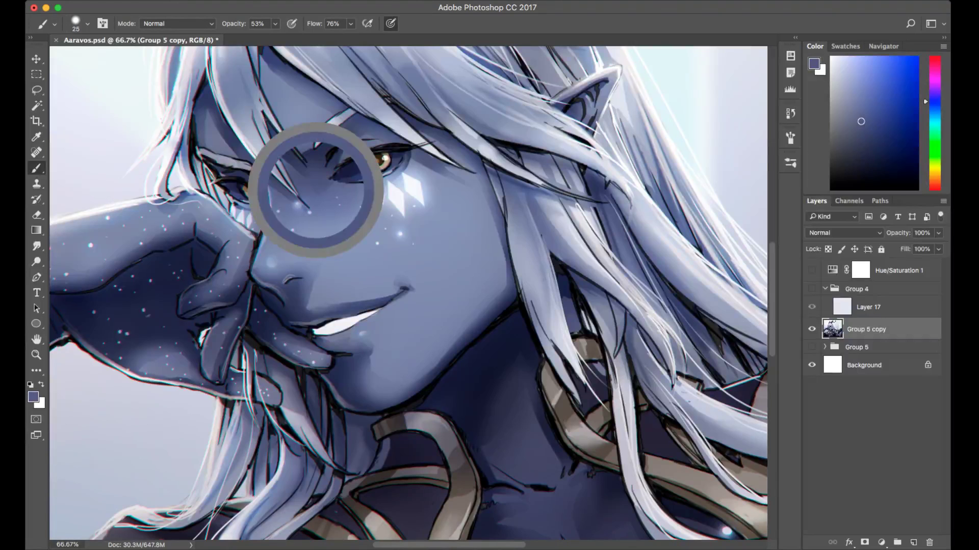
alt+click(326, 192)
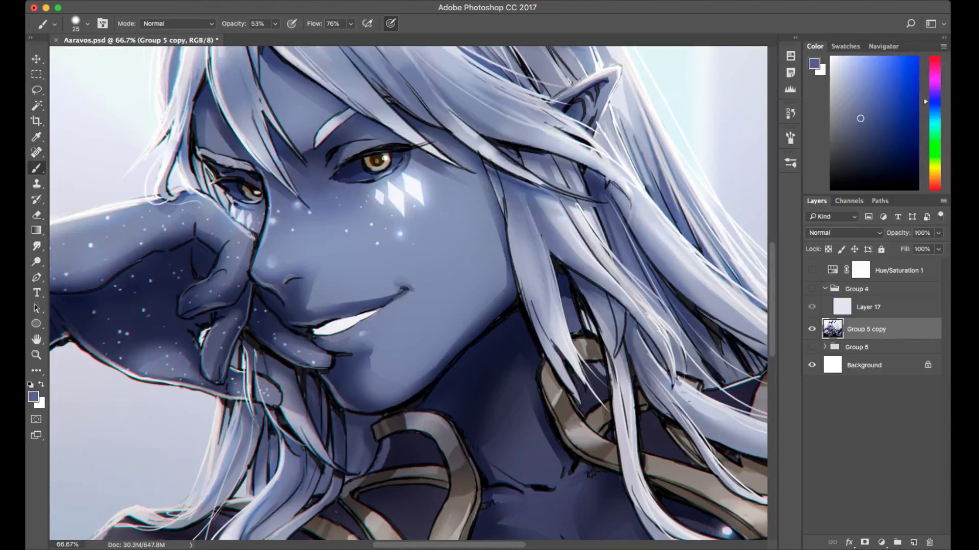
alt+click(314, 151)
alt+click(341, 161)
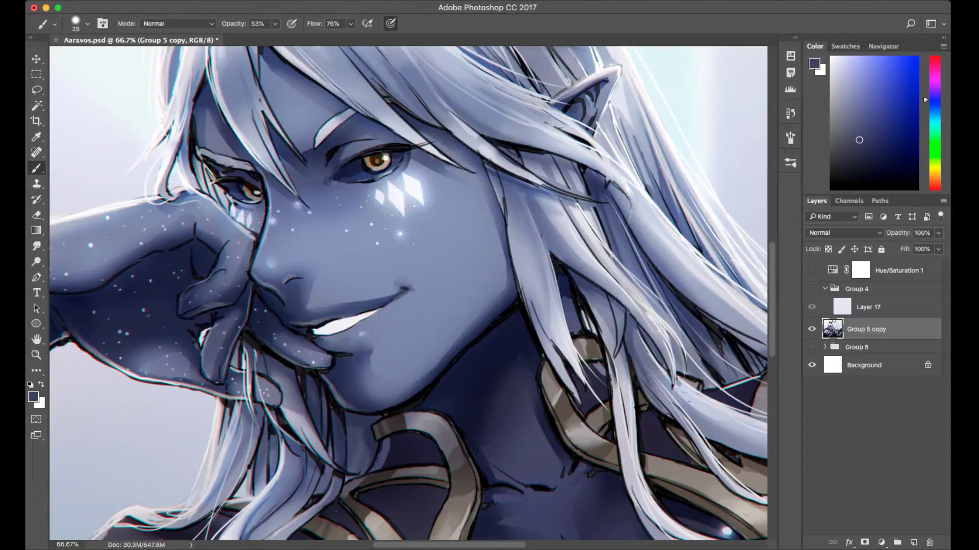
Redraw the nearer eye's upper lid line from its inner corner with sampled black and dark blue.
alt+click(340, 172)
alt+click(383, 95)
drag(335, 174, 385, 145)
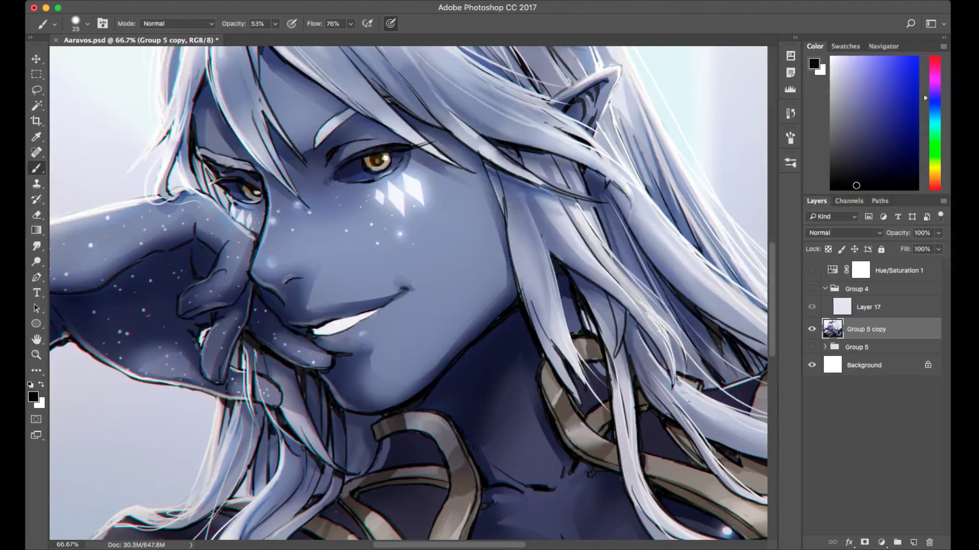
alt+click(342, 161)
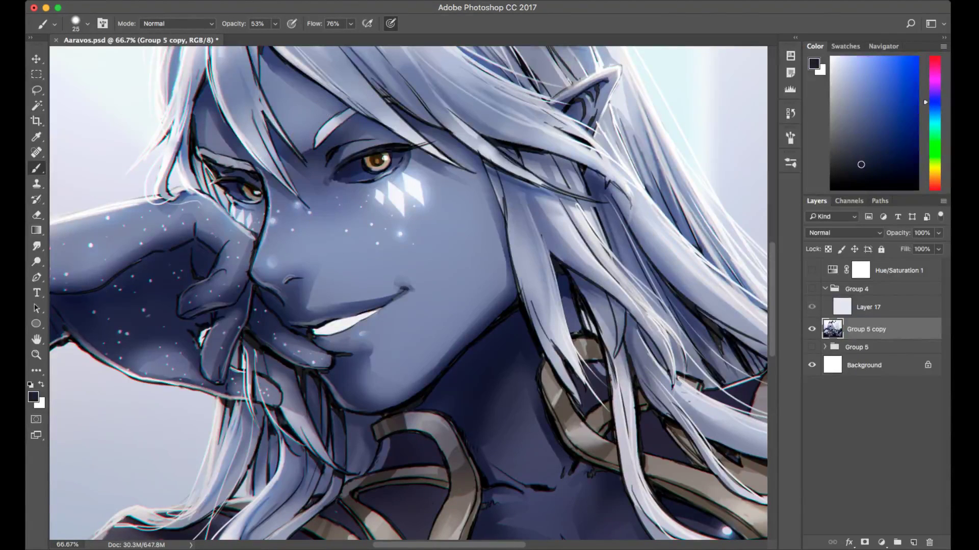
drag(341, 157, 364, 149)
Shade the inner eye socket below the eyebrow with sampled dark blue tones.
alt+click(303, 160)
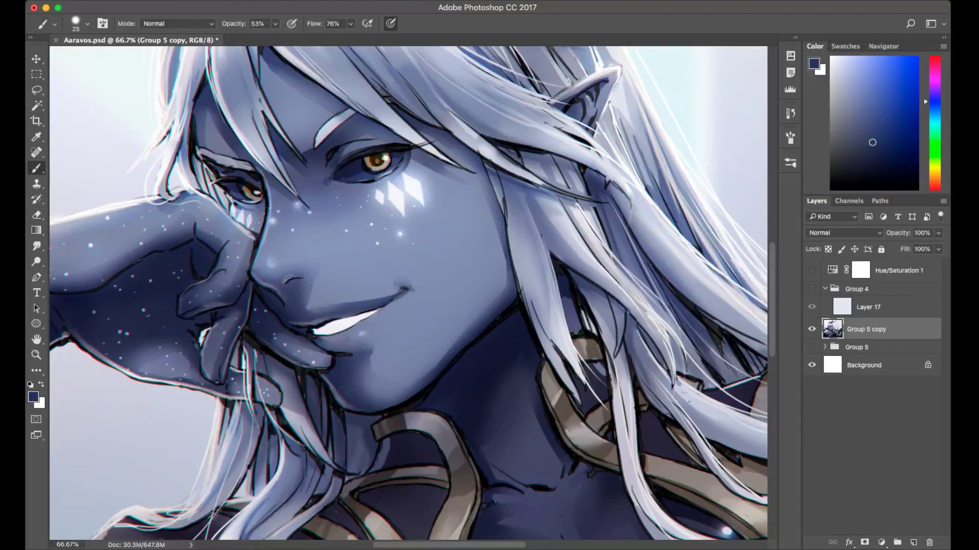
alt+click(330, 155)
alt+click(359, 164)
alt+click(324, 164)
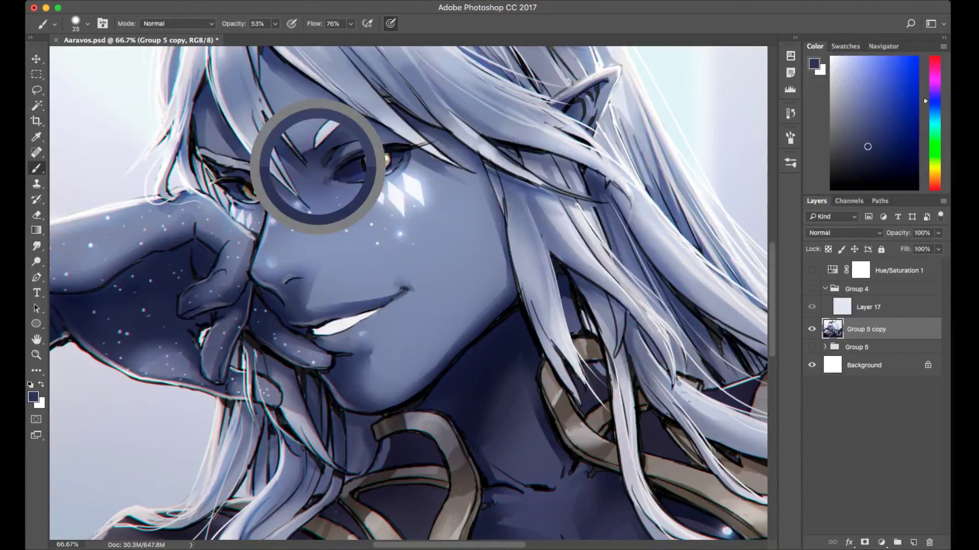
alt+click(321, 162)
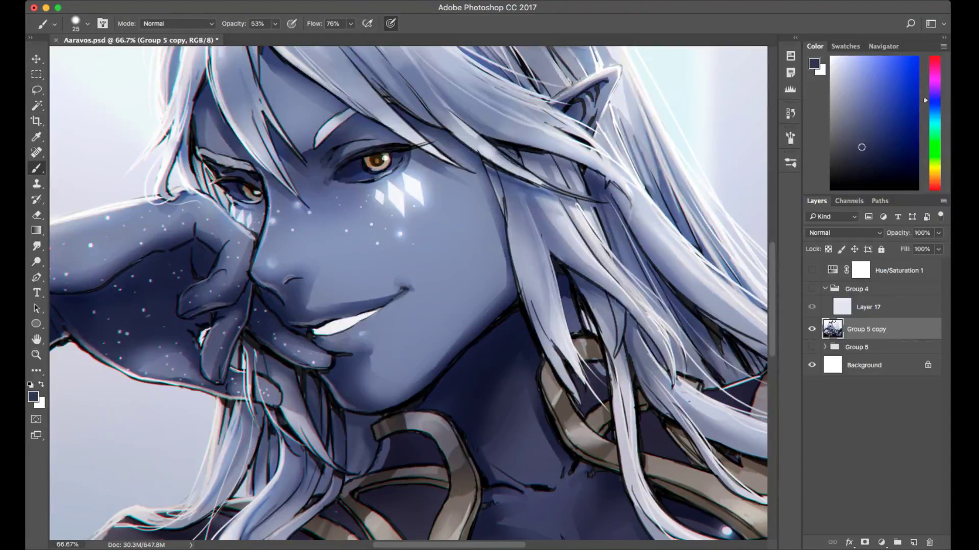
alt+click(320, 166)
alt+click(326, 174)
alt+click(334, 169)
Blend the skin below the nearer eye's inner corner with sampled mid-blue tones.
drag(337, 186, 340, 186)
alt+click(336, 187)
alt+click(334, 188)
alt+click(320, 184)
alt+click(328, 172)
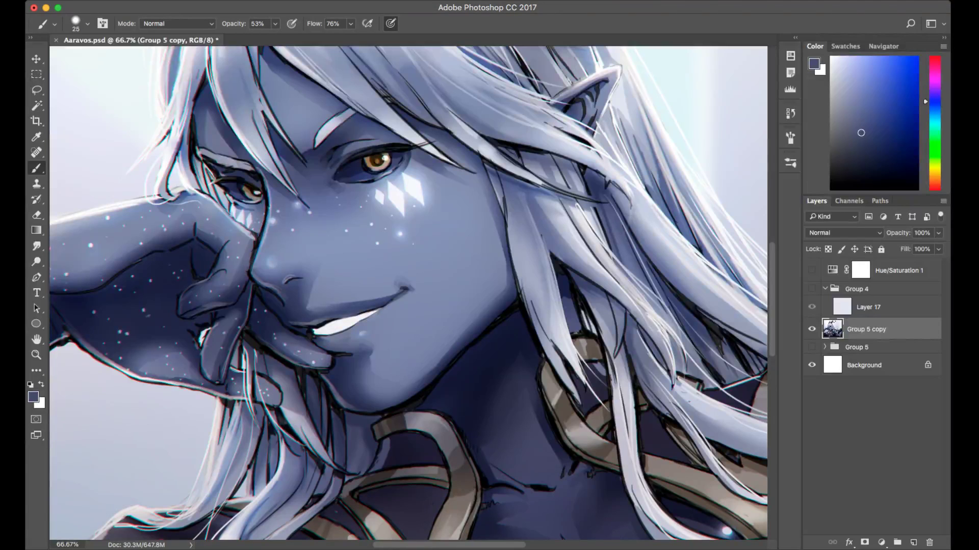
Darken the nearer eye's upper lash line out to its outer corner with sampled black.
alt+click(365, 434)
alt+click(389, 142)
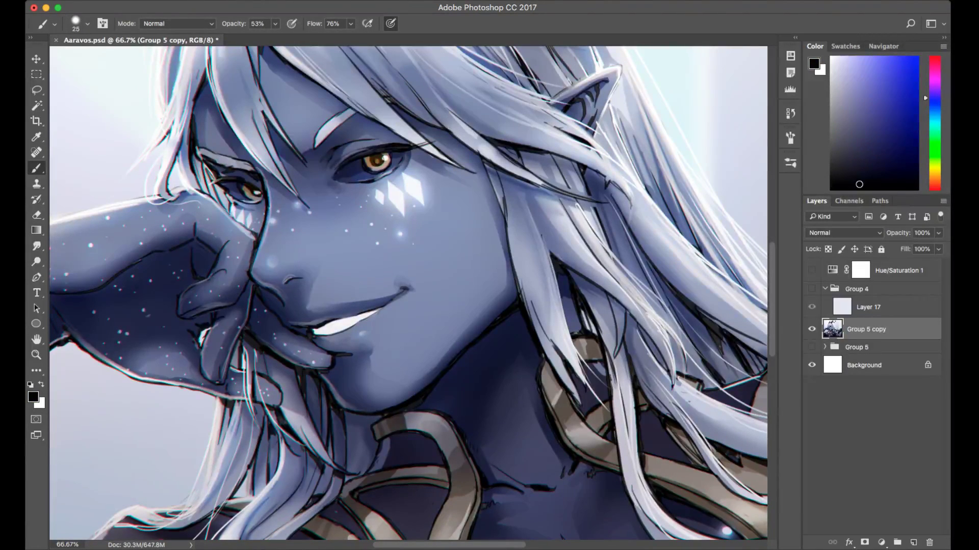
drag(352, 154, 431, 141)
Repaint the hair strand crossing the nearer eye's outer corner with sampled pale hair and blue shadow colours.
alt+click(610, 168)
drag(417, 142, 429, 141)
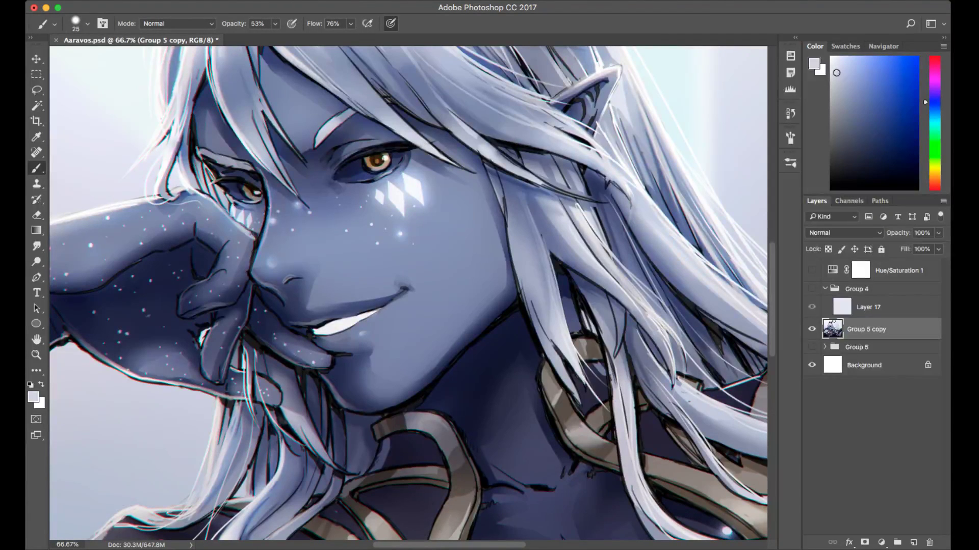
drag(374, 113, 438, 160)
alt+click(433, 153)
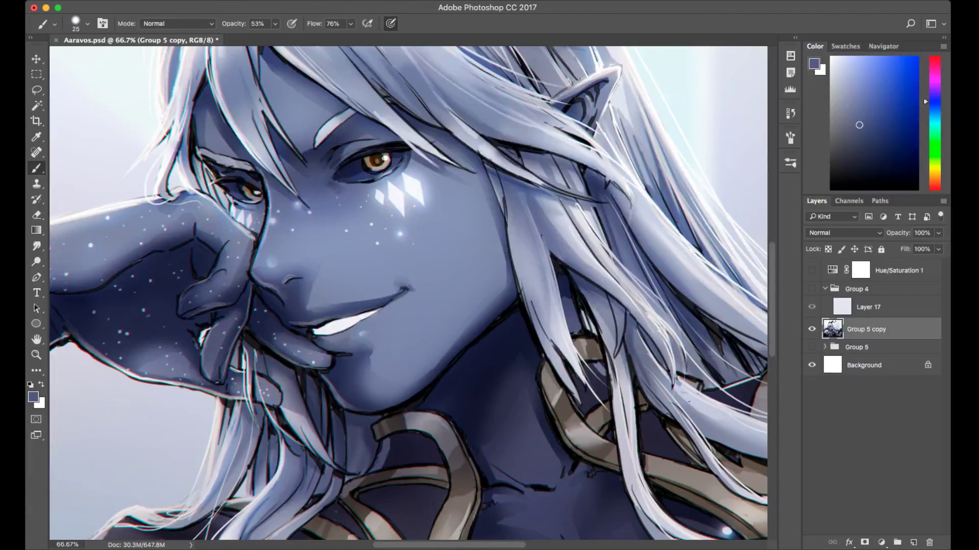
alt+click(423, 161)
drag(409, 145, 442, 170)
Clean up the tip of the hair strand beside the nearer eye with sampled hair and skin colours.
alt+click(404, 113)
alt+click(419, 141)
drag(417, 152, 430, 161)
alt+click(419, 158)
alt+click(449, 167)
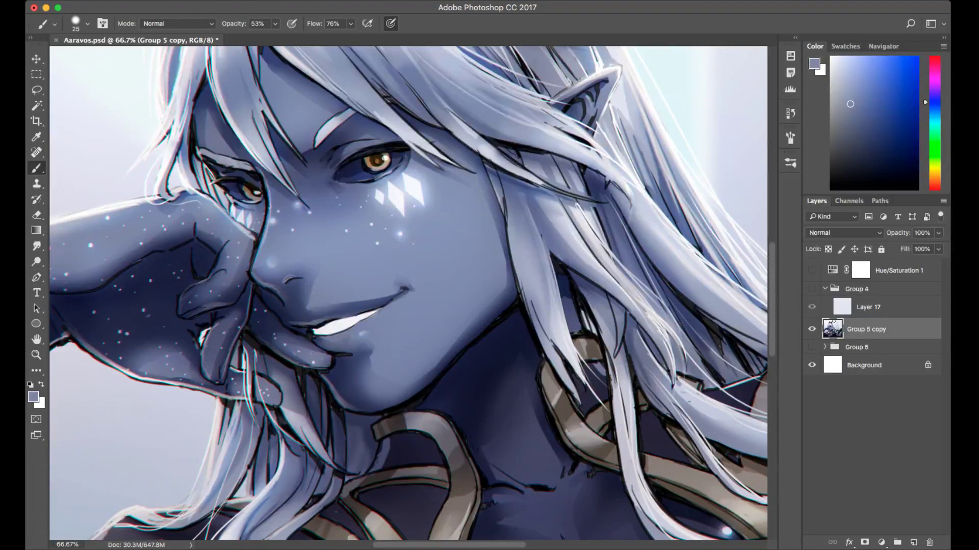
drag(441, 162, 450, 166)
alt+click(448, 168)
alt+click(451, 147)
drag(438, 163, 451, 167)
Paint over the dark line among the hair strands above the nearer eye with sampled hair colours.
drag(439, 168, 467, 204)
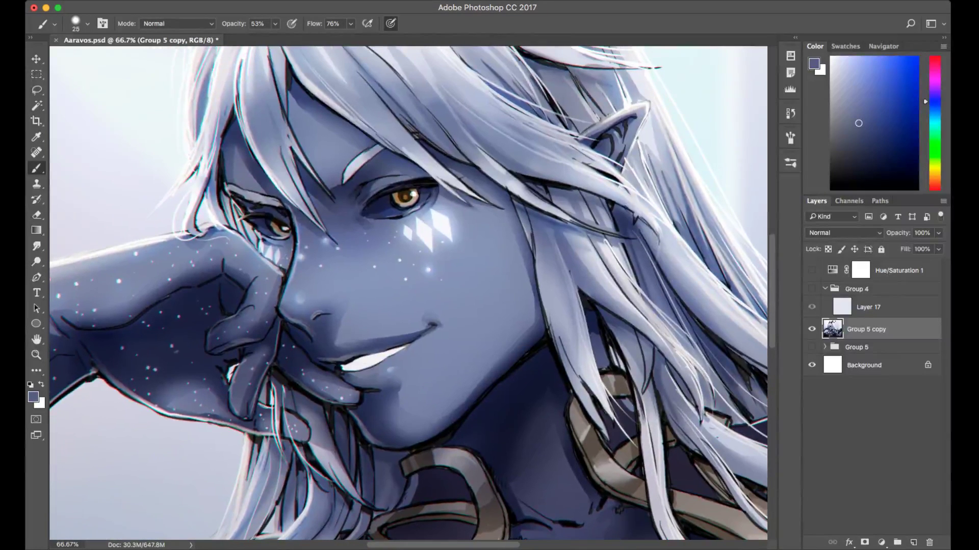
alt+click(404, 149)
drag(388, 136, 398, 145)
alt+click(382, 105)
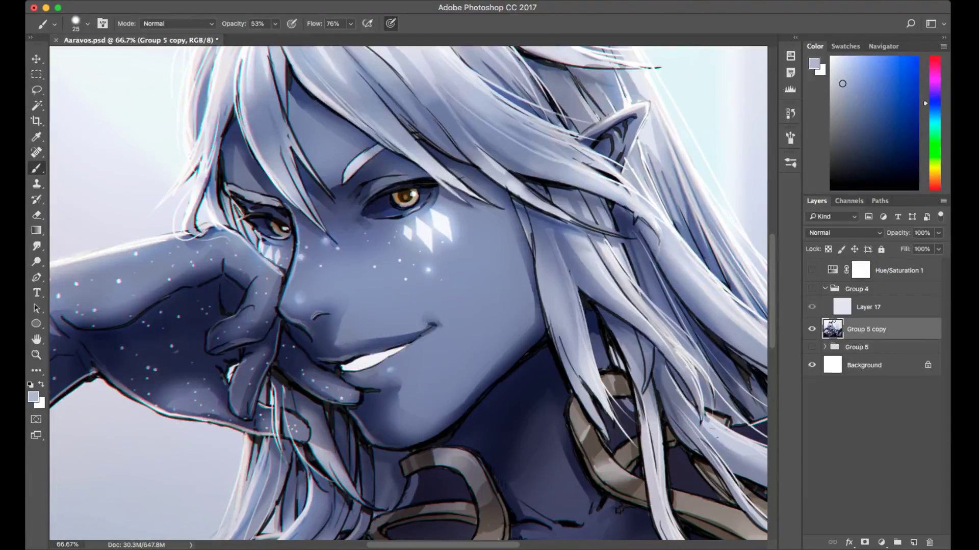
Refine the inner corner of the nearer eye with sampled skin and dark line colours.
scroll(408, 293, up, 3)
scroll(408, 293, left, 2)
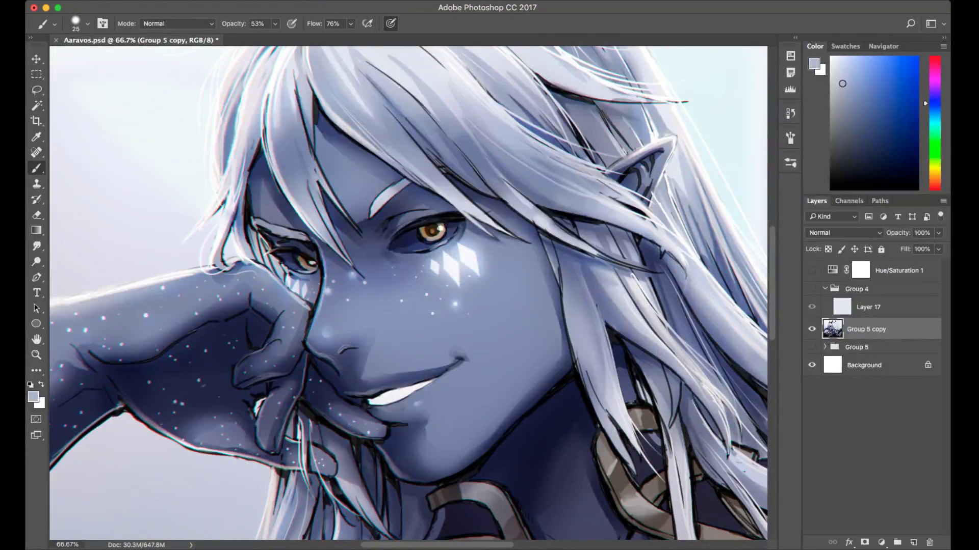
alt+click(400, 234)
alt+click(398, 255)
alt+click(390, 242)
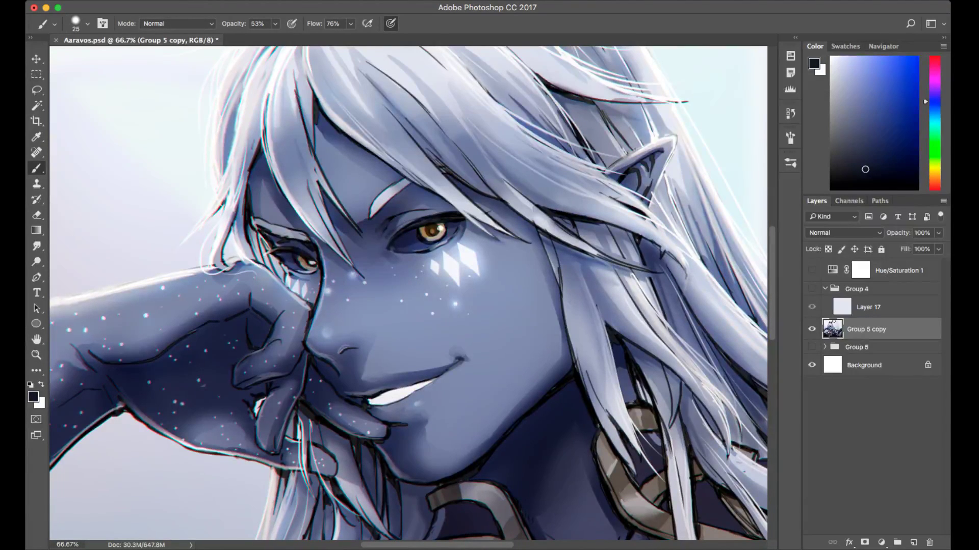
Touch up both irises with sampled brown and light tan, and darken the nearer iris's lower edge with black.
alt+click(300, 260)
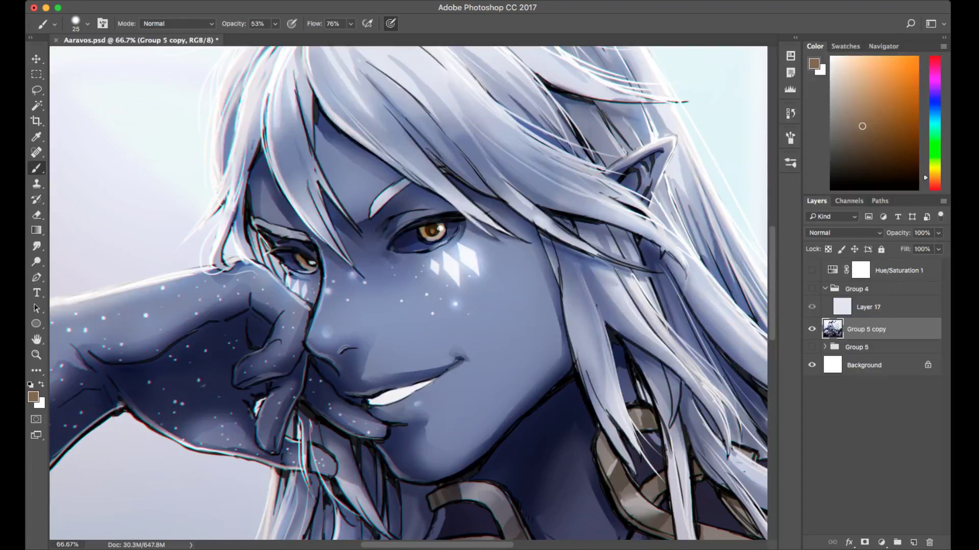
drag(297, 255, 301, 266)
alt+click(431, 237)
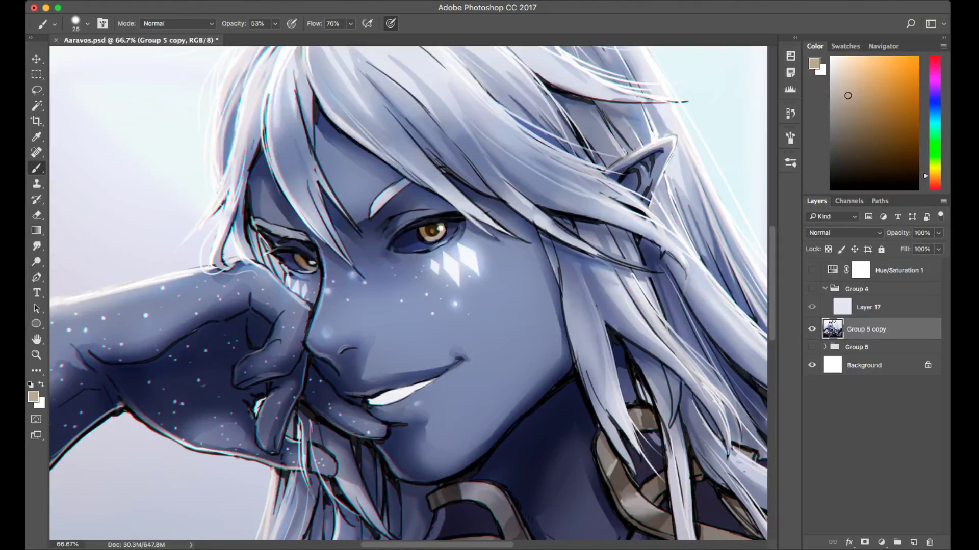
click(442, 236)
alt+click(419, 232)
drag(422, 236, 430, 242)
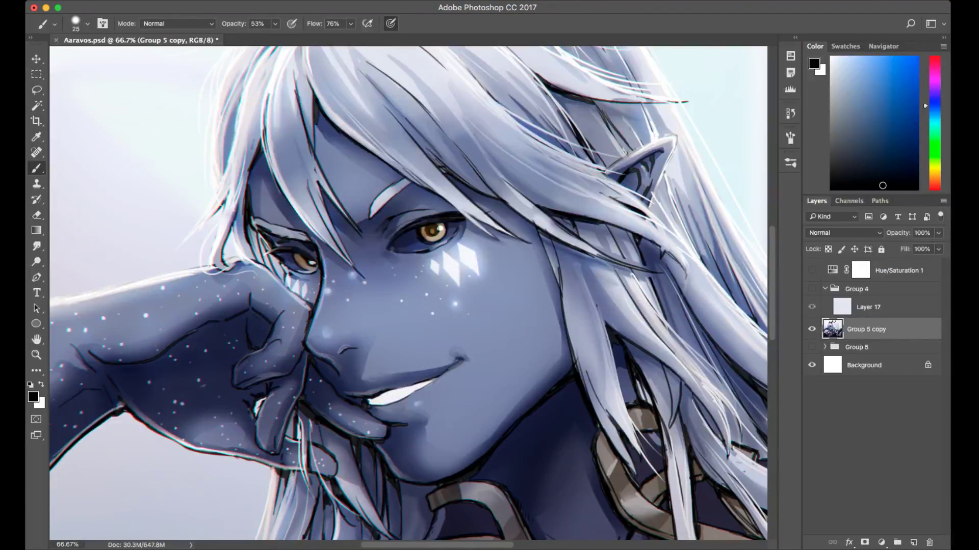
scroll(431, 243, right, 20)
scroll(407, 293, left, 15)
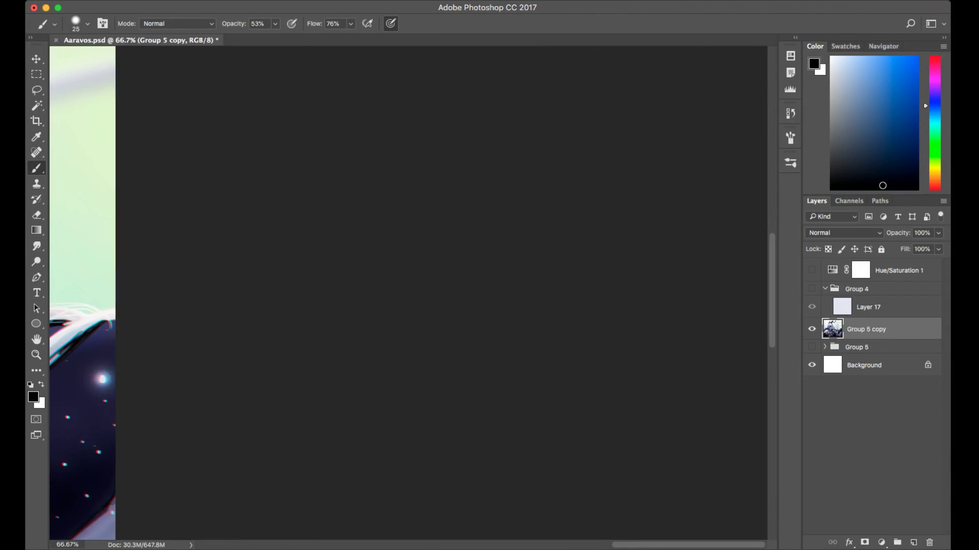
Brighten the lower eyelid rim of the nearer eye with a light grey-blue sampled from around the farther eye.
scroll(408, 293, right, 10)
scroll(407, 293, up, 5)
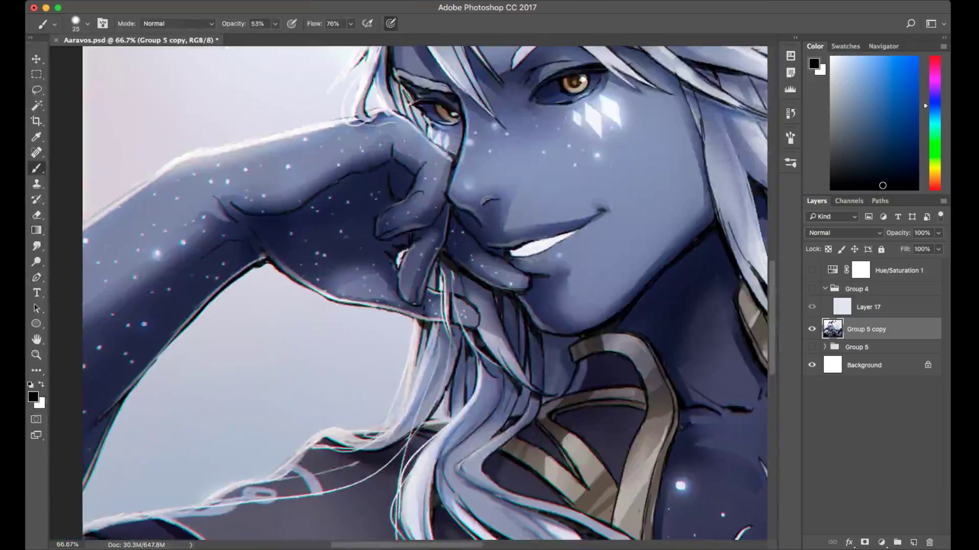
scroll(408, 293, up, 2)
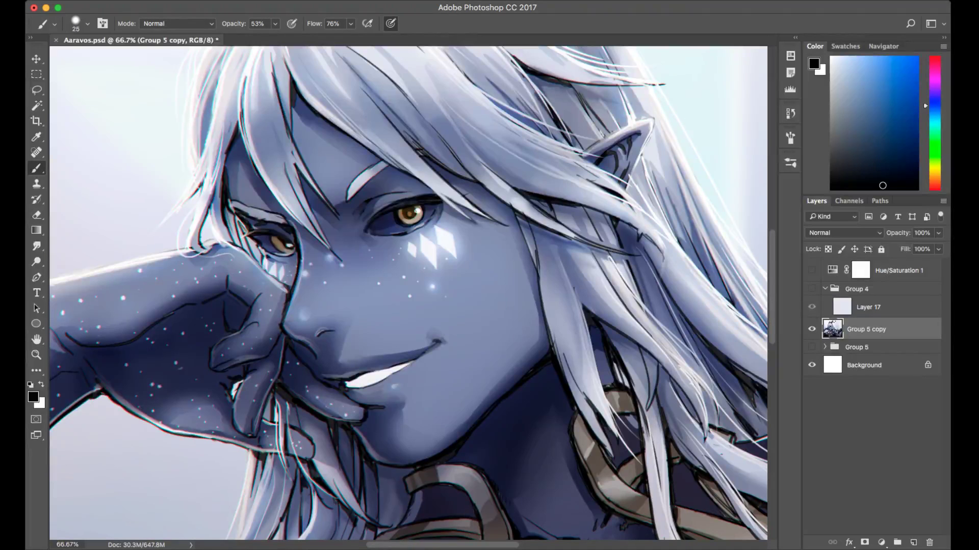
alt+click(398, 232)
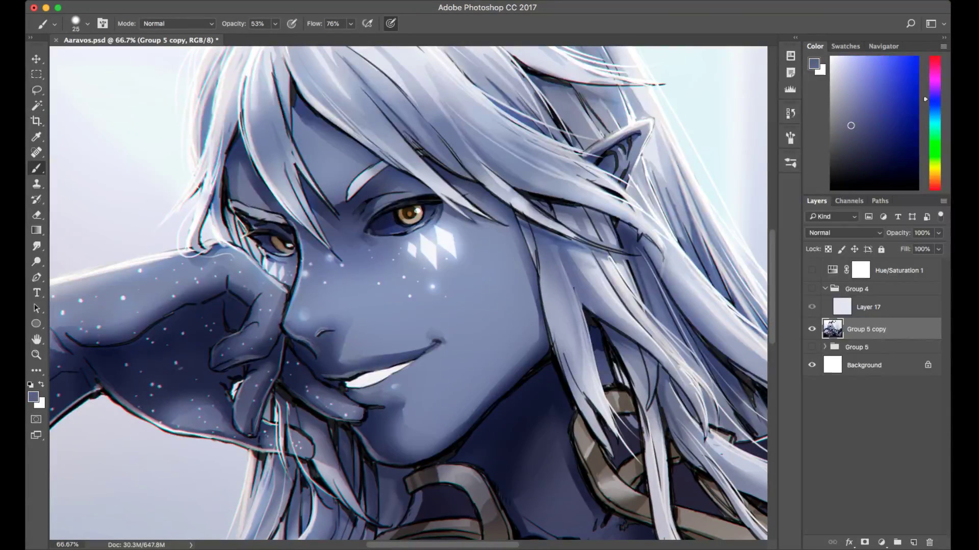
alt+click(283, 254)
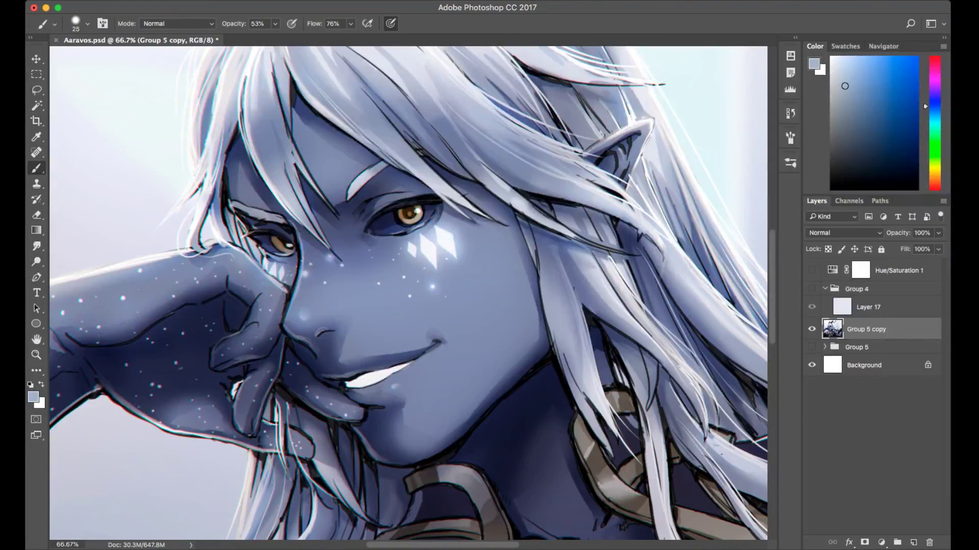
drag(391, 235, 428, 219)
drag(389, 235, 408, 229)
Darken the nearer eye's lower lash line and outer corner with sampled black, softening the edge with sampled skin blue.
alt+click(384, 207)
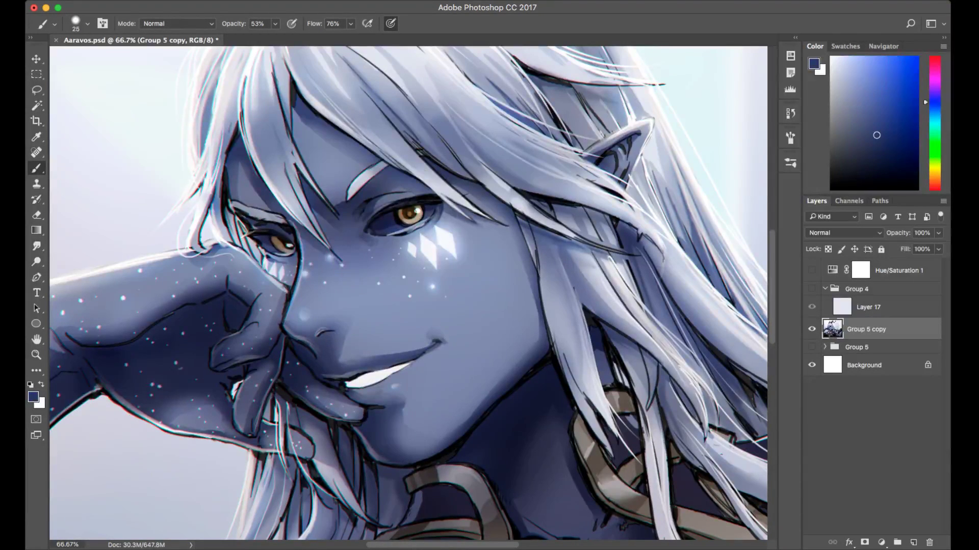
alt+click(416, 197)
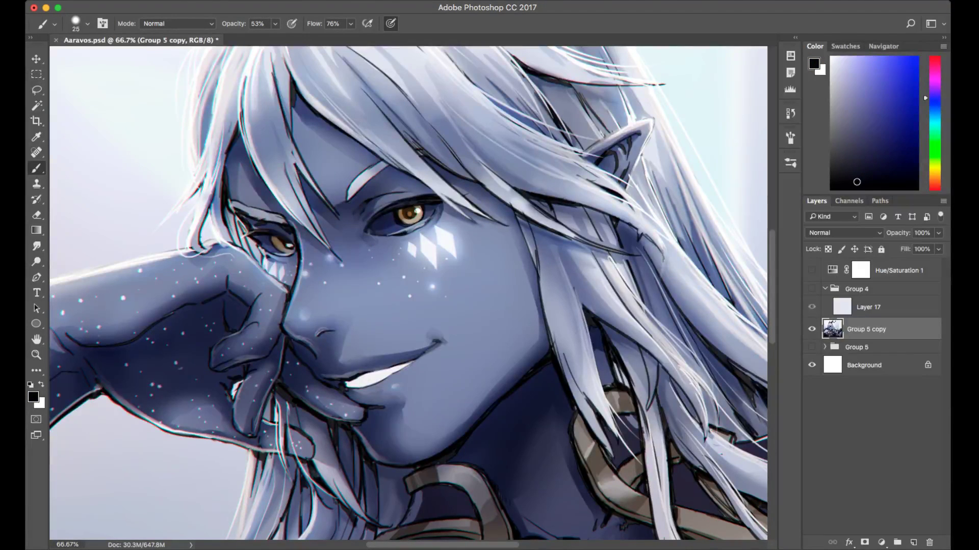
drag(404, 232, 426, 224)
drag(432, 218, 438, 211)
alt+click(447, 201)
mouse_move(432, 224)
mouse_down()
mouse_move(439, 209)
mouse_move(424, 221)
mouse_up()
alt+click(440, 211)
alt+click(439, 229)
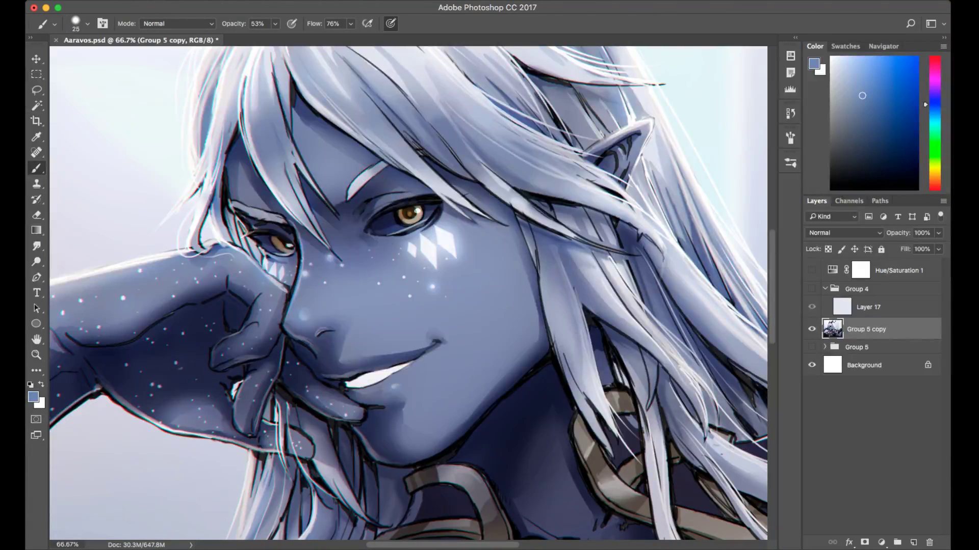
mouse_move(416, 229)
mouse_down()
mouse_move(425, 226)
mouse_move(416, 232)
mouse_up()
Refine the outer corner of the nearer eye's lower lid with sampled skin and shadow blues.
alt+click(393, 196)
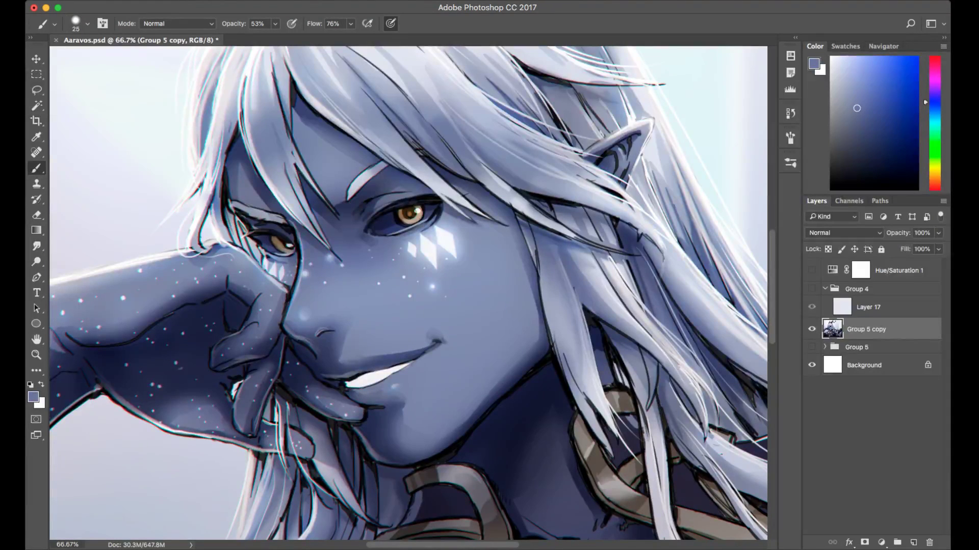
alt+click(446, 210)
alt+click(389, 243)
alt+click(398, 242)
drag(424, 225, 434, 217)
alt+click(436, 222)
drag(430, 217, 437, 208)
Repaint the nearer eye's upper eyelid crease and lash line with sampled dark blue, skin blue and black.
alt+click(368, 199)
drag(398, 192, 425, 193)
alt+click(443, 172)
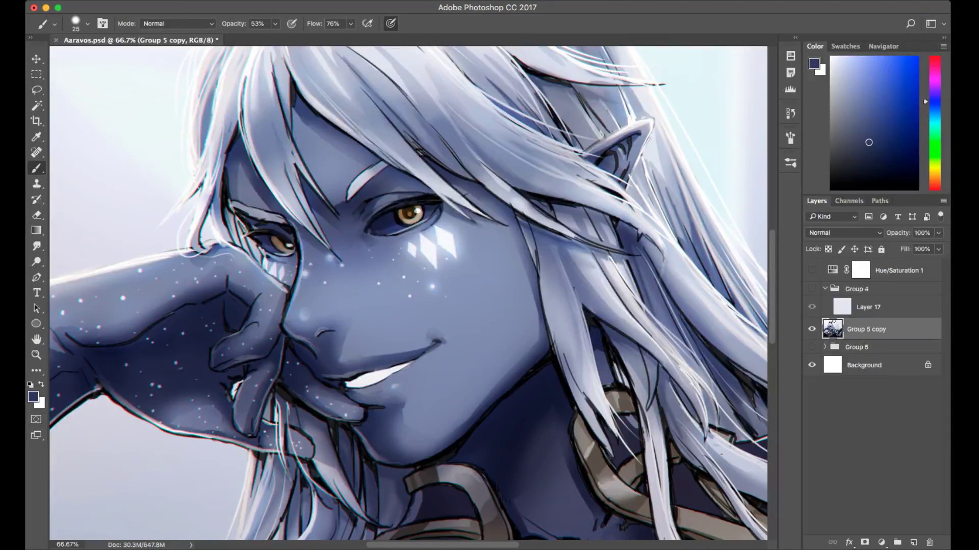
drag(380, 204, 398, 199)
alt+click(408, 187)
drag(390, 205, 400, 201)
alt+click(408, 202)
drag(392, 201, 406, 199)
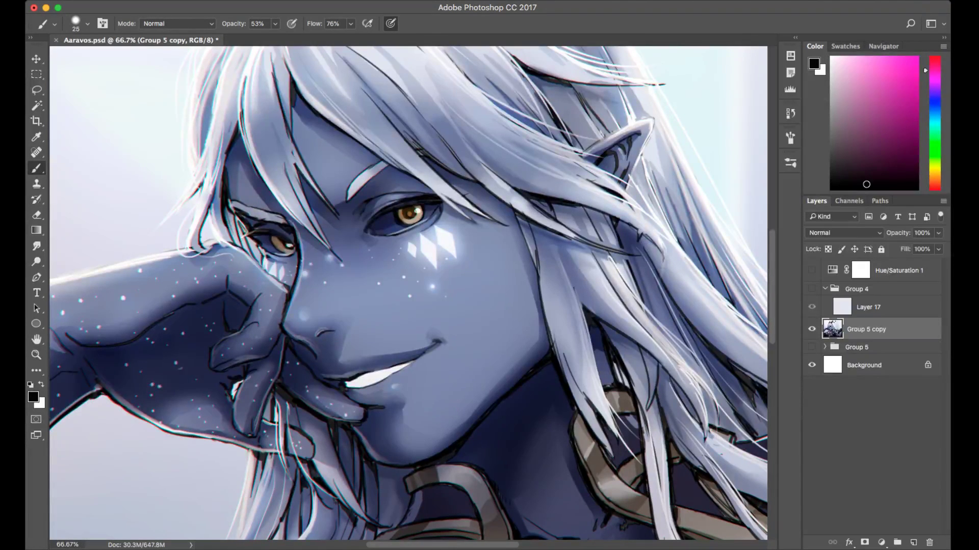
Darken the farther eye's upper lash line with black and touch up its lid and iris with sampled colours.
drag(274, 233, 287, 229)
alt+click(271, 217)
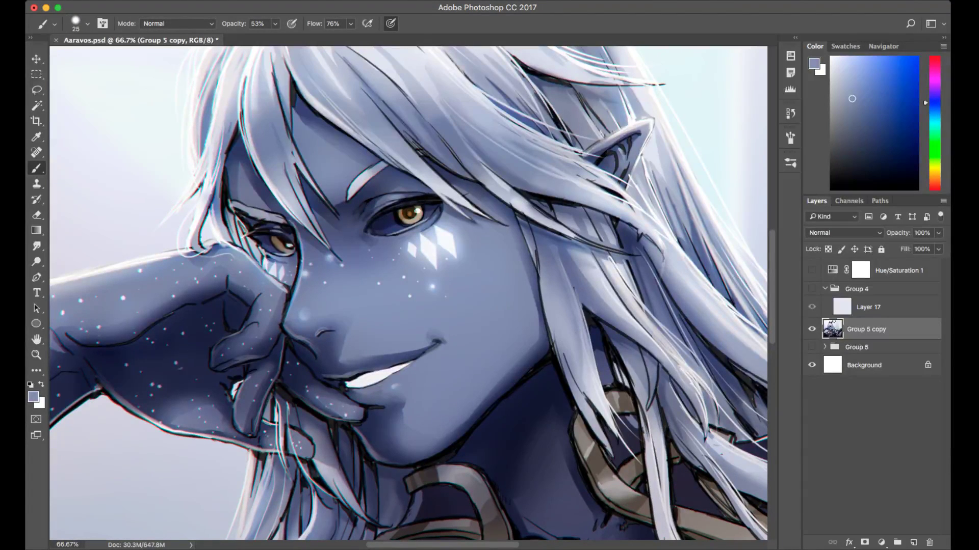
alt+click(382, 181)
alt+click(281, 244)
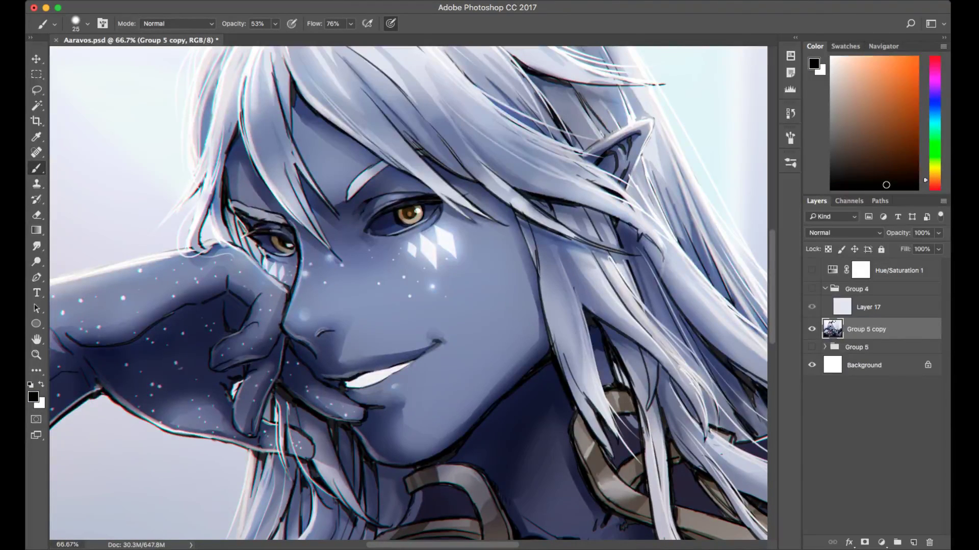
alt+click(274, 241)
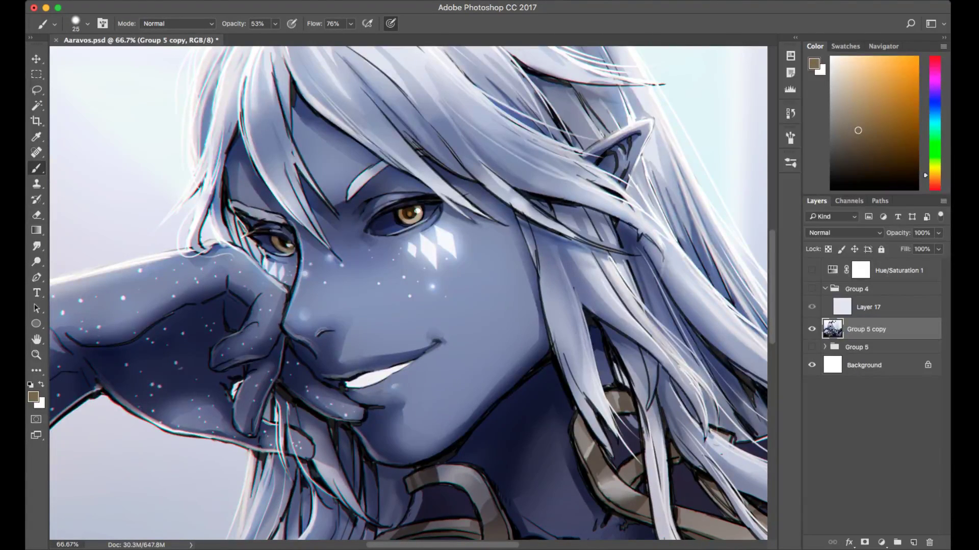
Blend the skin around the nearer eye's inner corner with sampled skin blues.
alt+click(369, 242)
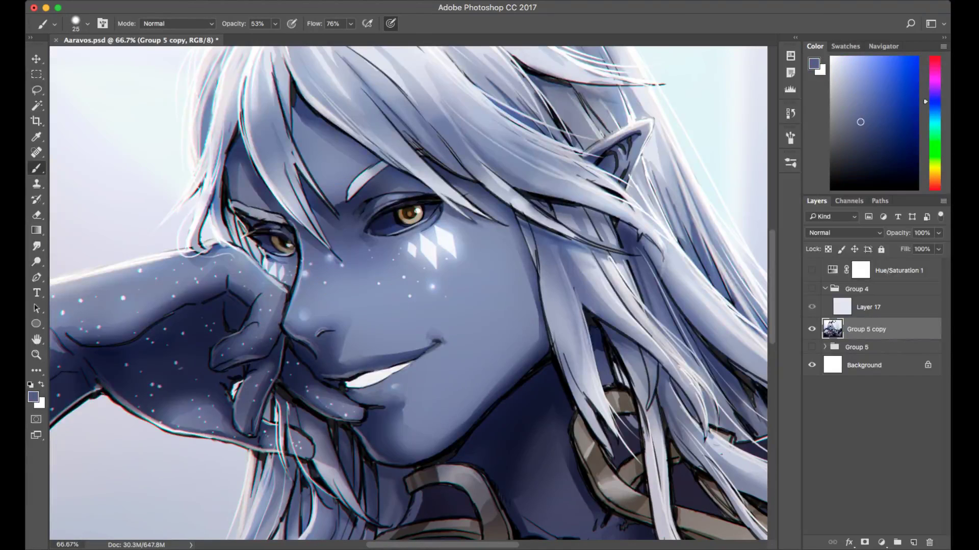
alt+click(366, 238)
alt+click(354, 220)
alt+click(378, 247)
Refine the nostril and soften the nose tip's outline with sampled mid and dark skin blues.
alt+click(300, 337)
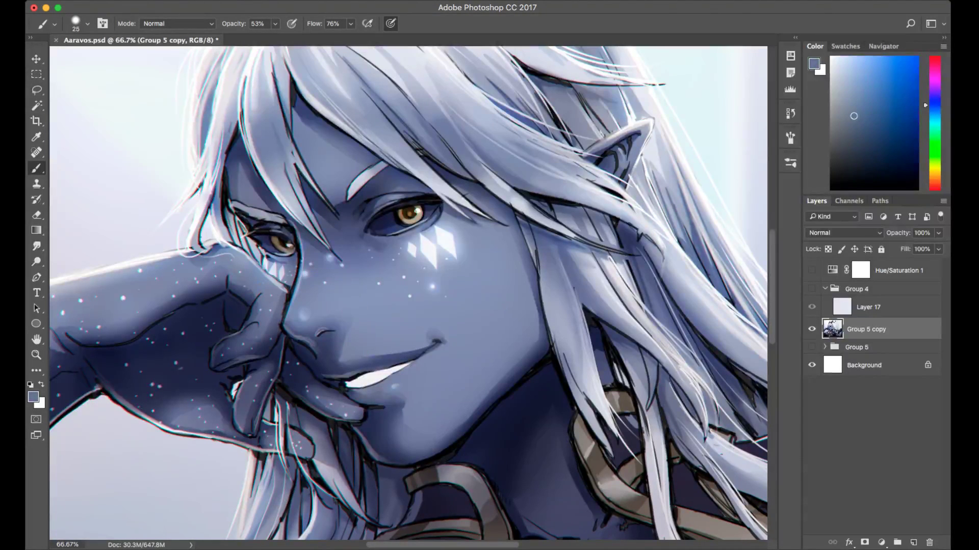
alt+click(322, 339)
drag(317, 342, 321, 348)
alt+click(322, 348)
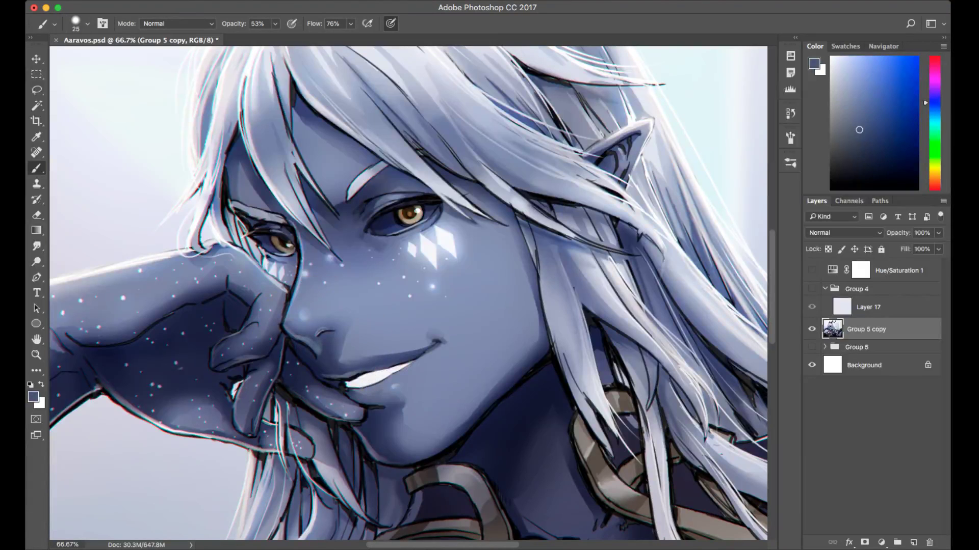
alt+click(318, 341)
alt+click(322, 342)
alt+click(286, 321)
alt+click(285, 311)
alt+click(285, 310)
Shade the side of the nose and the nostril wing with sampled light and shadow skin blues.
alt+click(343, 318)
alt+click(340, 306)
alt+click(357, 308)
alt+click(343, 339)
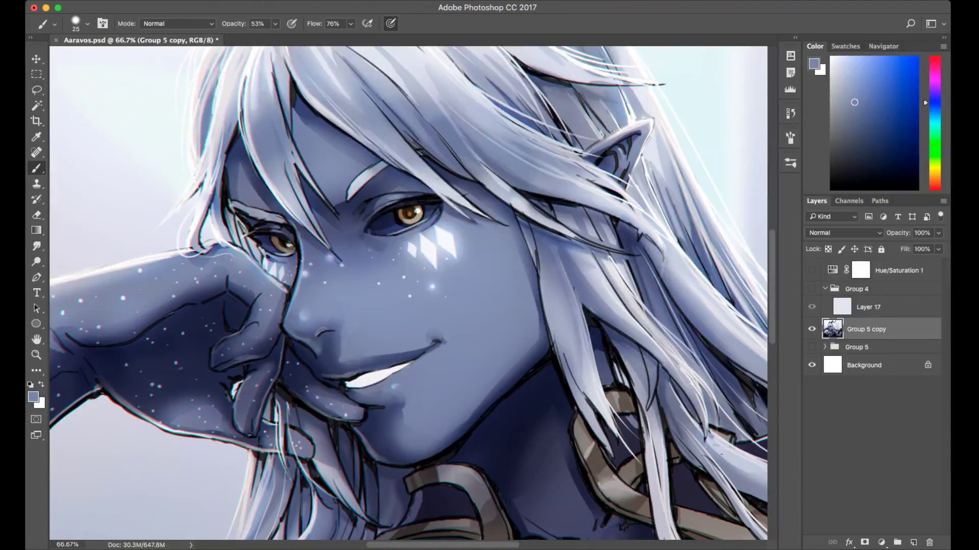
alt+click(301, 315)
alt+click(338, 332)
alt+click(331, 343)
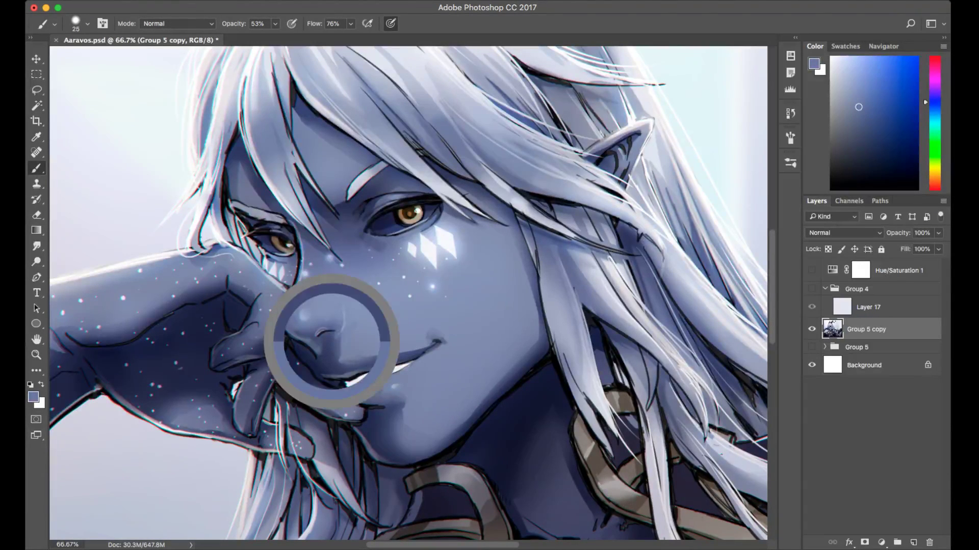
alt+click(332, 343)
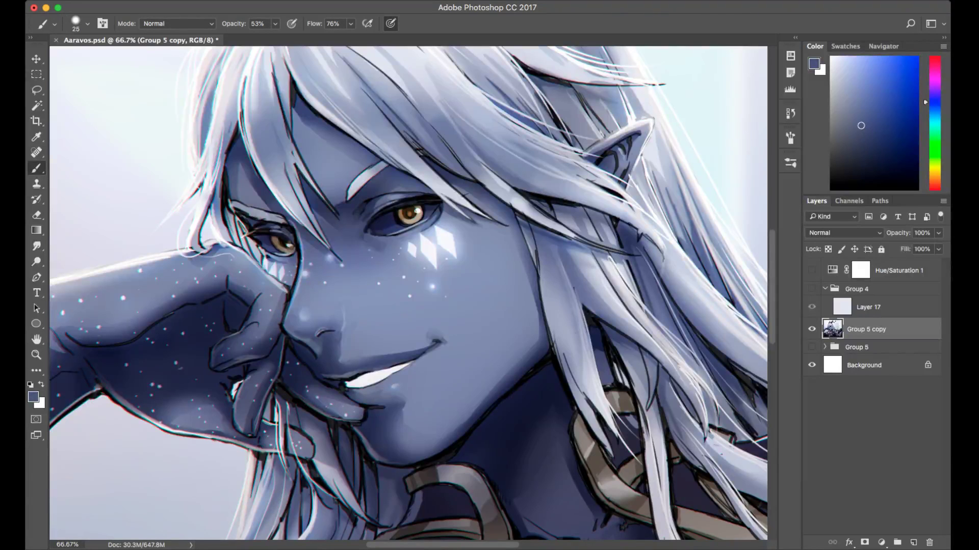
Blend the nostril wing into the cheek and nose tip with closely sampled skin blues.
alt+click(343, 332)
alt+click(340, 337)
alt+click(342, 340)
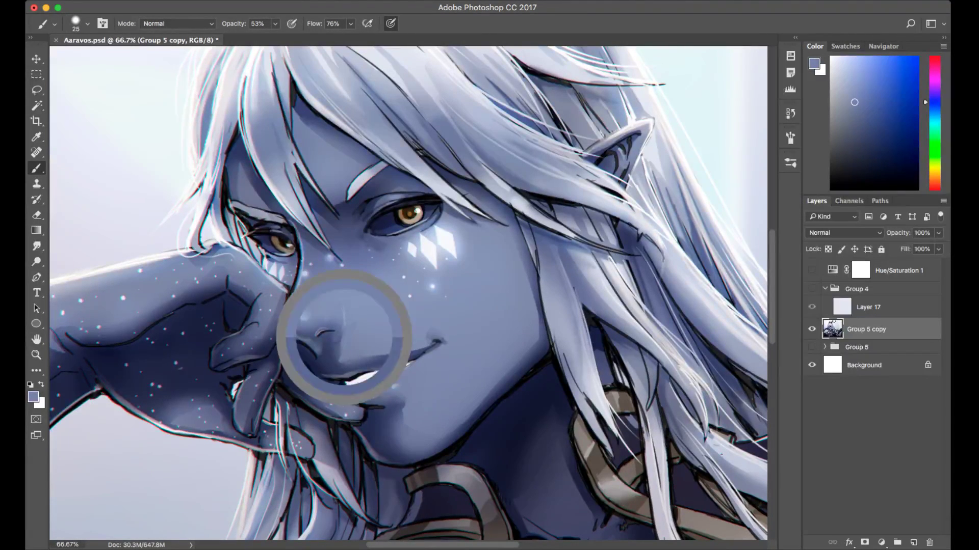
alt+click(346, 307)
alt+click(349, 304)
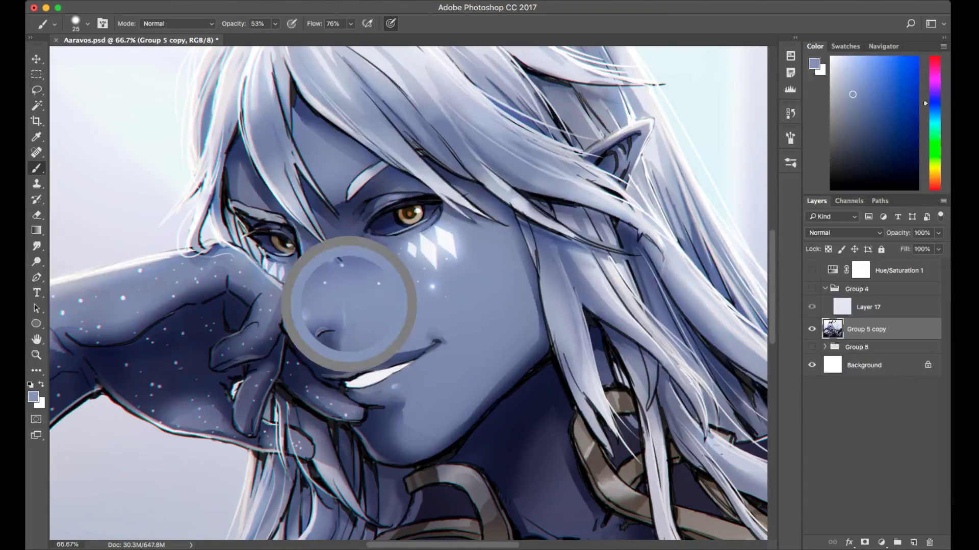
alt+click(356, 319)
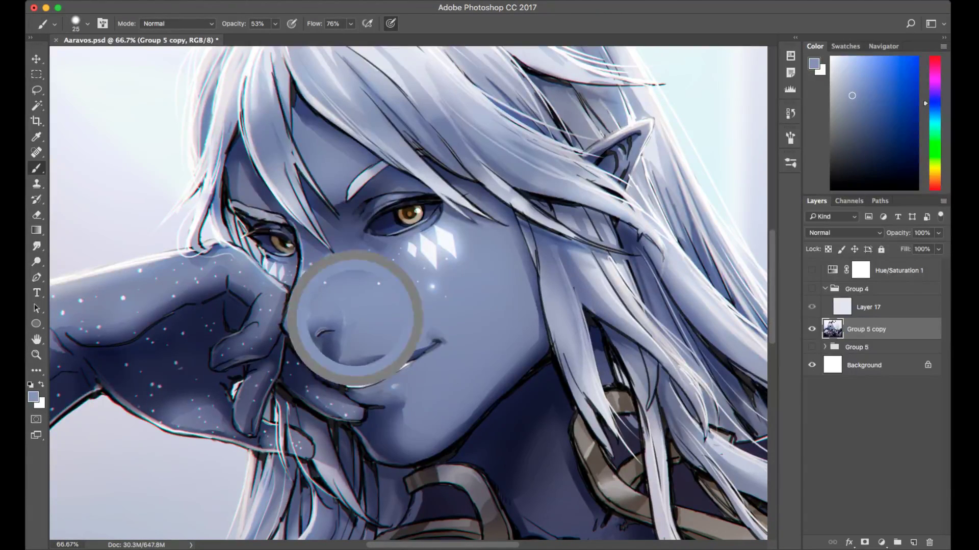
alt+click(357, 321)
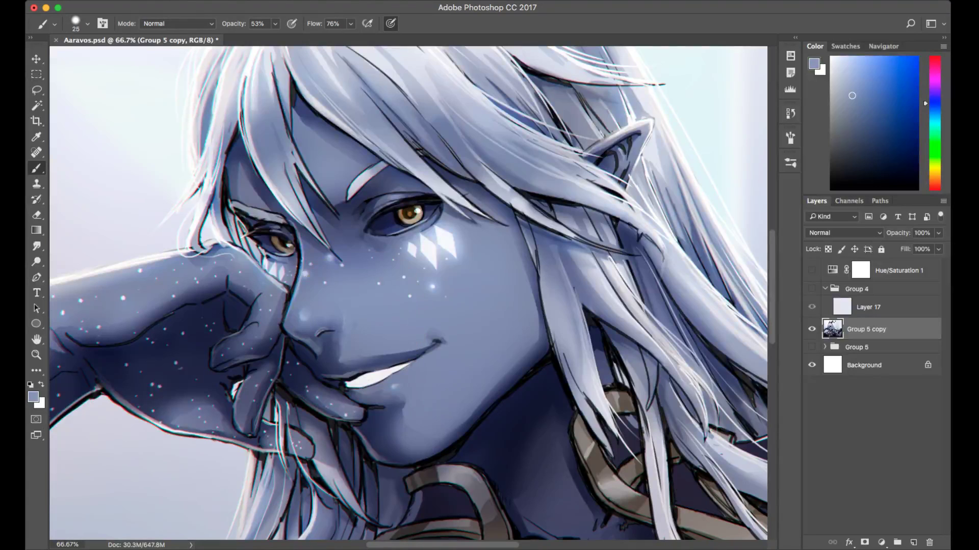
alt+click(347, 334)
alt+click(345, 335)
alt+click(328, 349)
alt+click(341, 340)
alt+click(306, 314)
Soften the shading above the upper lip and toward the mouth corner with sampled skin blues.
drag(369, 357, 398, 354)
alt+click(439, 332)
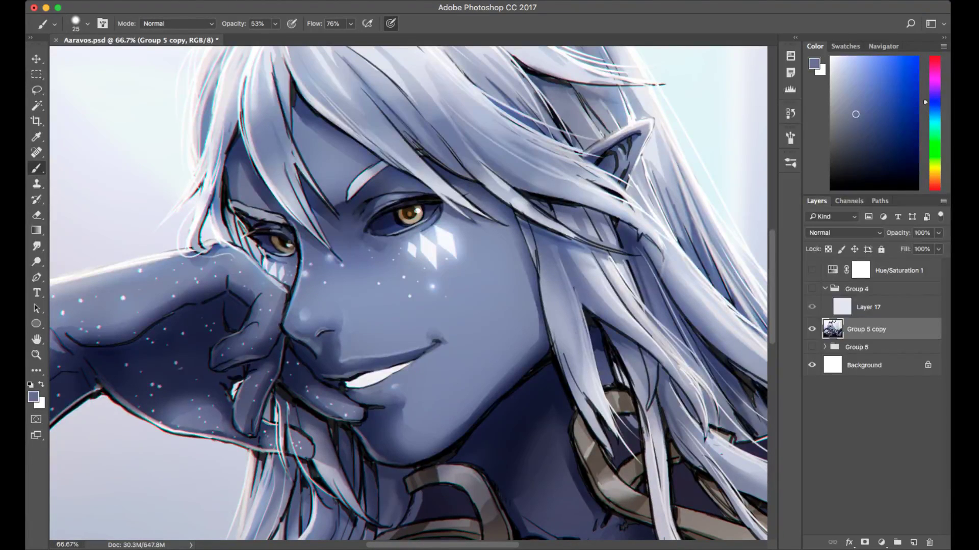
Paint over the dark outline of the farther eyebrow and brighten it with near-white sampled from the hair.
alt+click(257, 214)
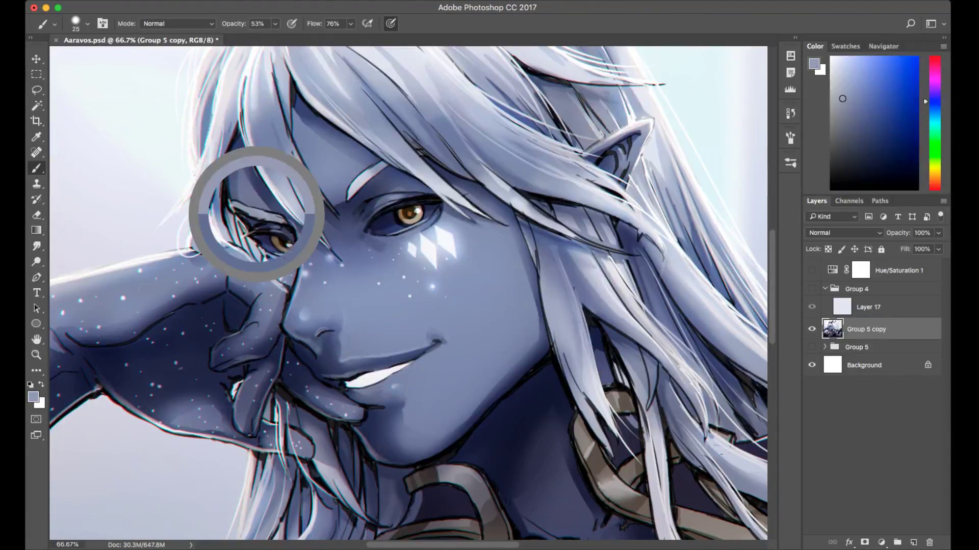
mouse_move(234, 208)
mouse_down()
mouse_move(287, 226)
mouse_move(277, 213)
mouse_up()
alt+click(252, 150)
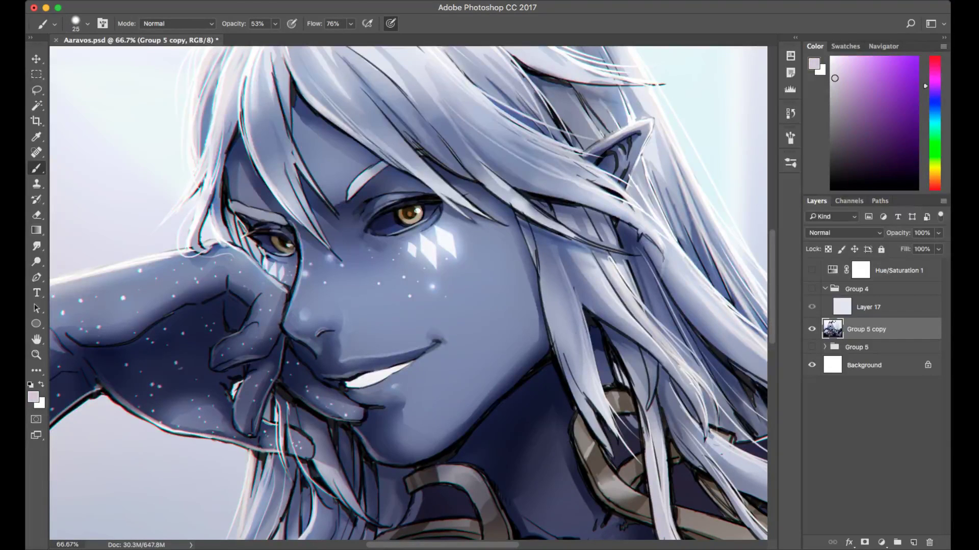
alt+click(241, 83)
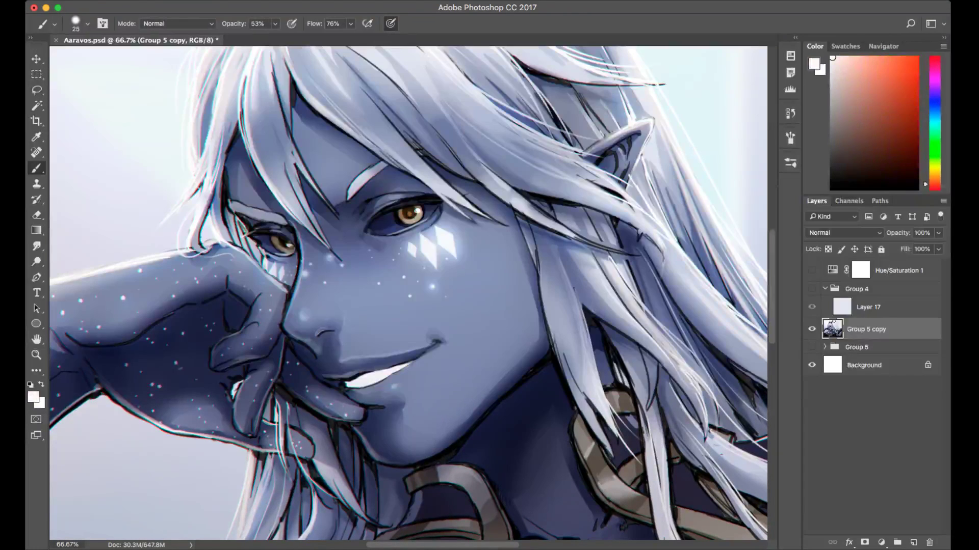
drag(230, 207, 270, 205)
drag(249, 210, 269, 209)
Blend the farther eyebrow's inner end with sampled light grey and near-white.
alt+click(269, 219)
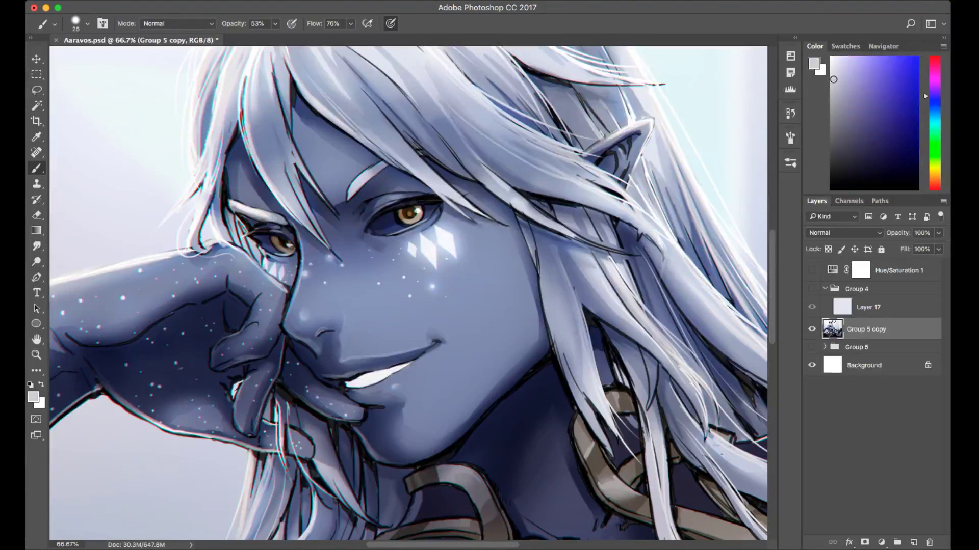
alt+click(235, 205)
alt+click(270, 217)
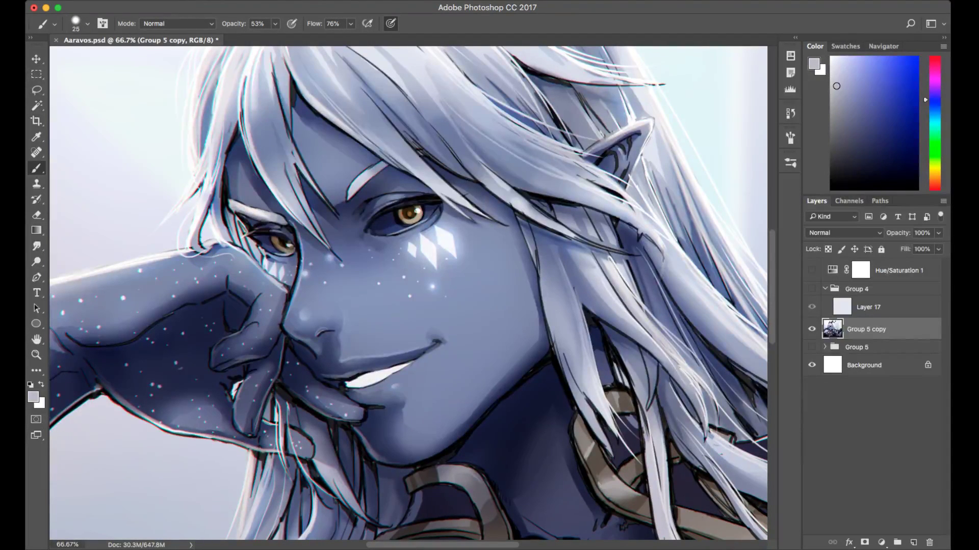
alt+click(247, 208)
drag(267, 215, 274, 220)
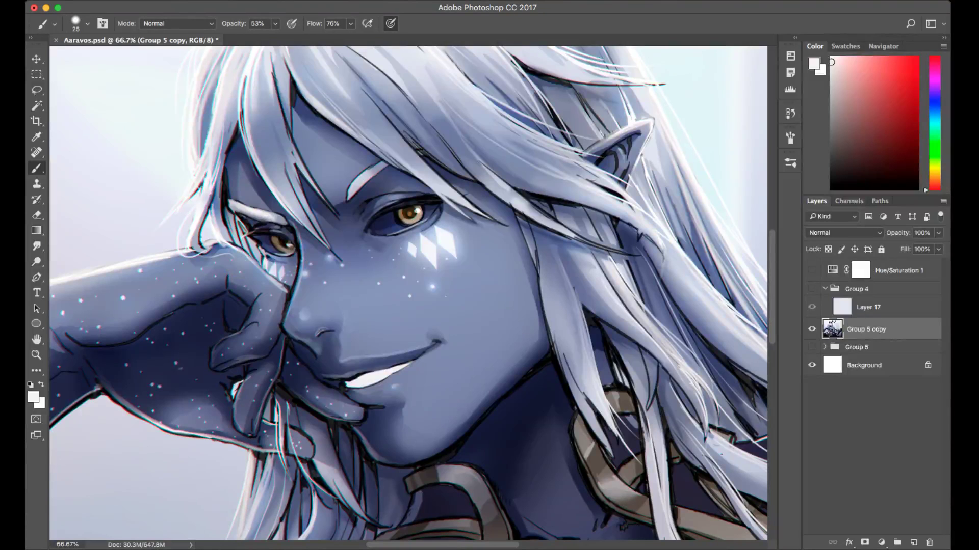
Repaint the nearer eyebrow with sampled near-white and soften its upper edge with sampled grey-blue and skin blue.
drag(350, 187, 372, 168)
alt+click(417, 209)
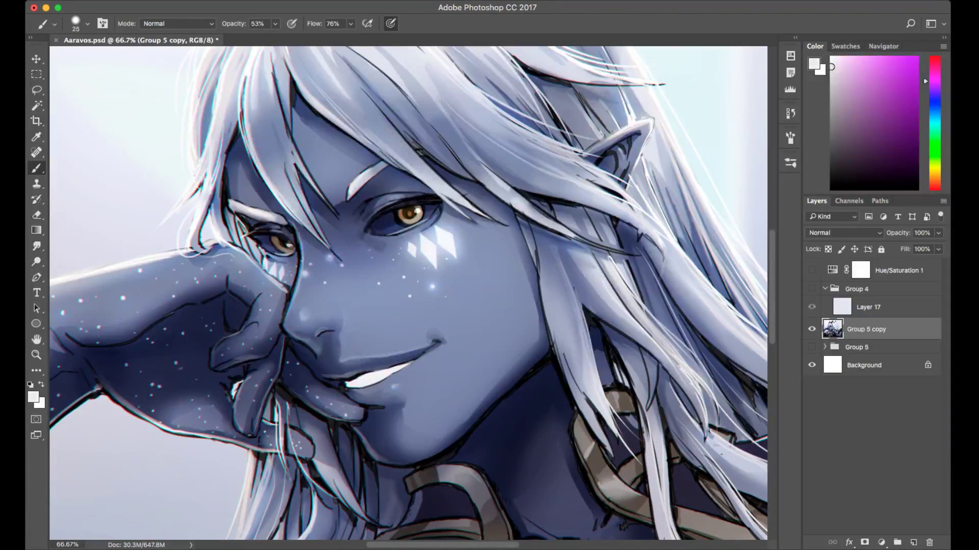
alt+click(357, 183)
alt+click(363, 177)
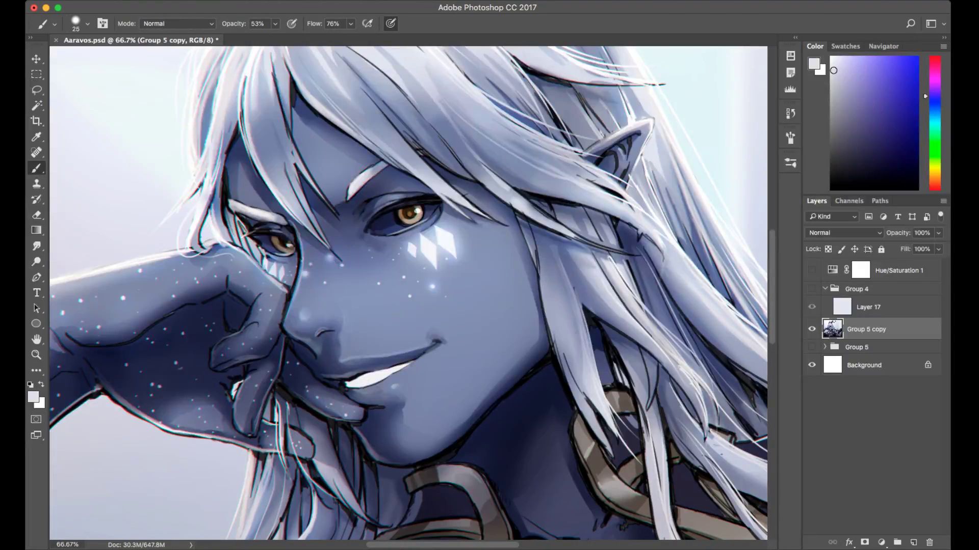
alt+click(378, 166)
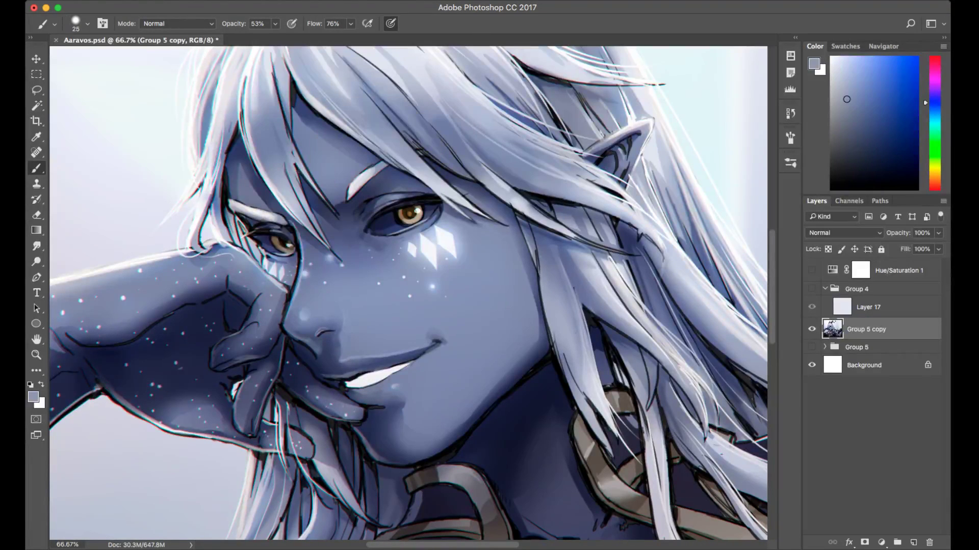
drag(370, 168, 382, 161)
alt+click(310, 341)
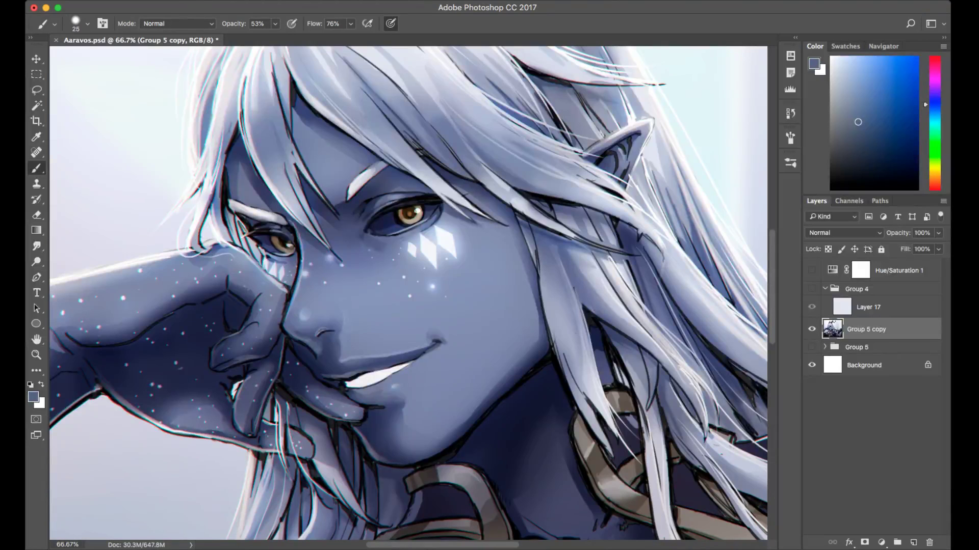
drag(368, 169, 381, 162)
alt+click(295, 317)
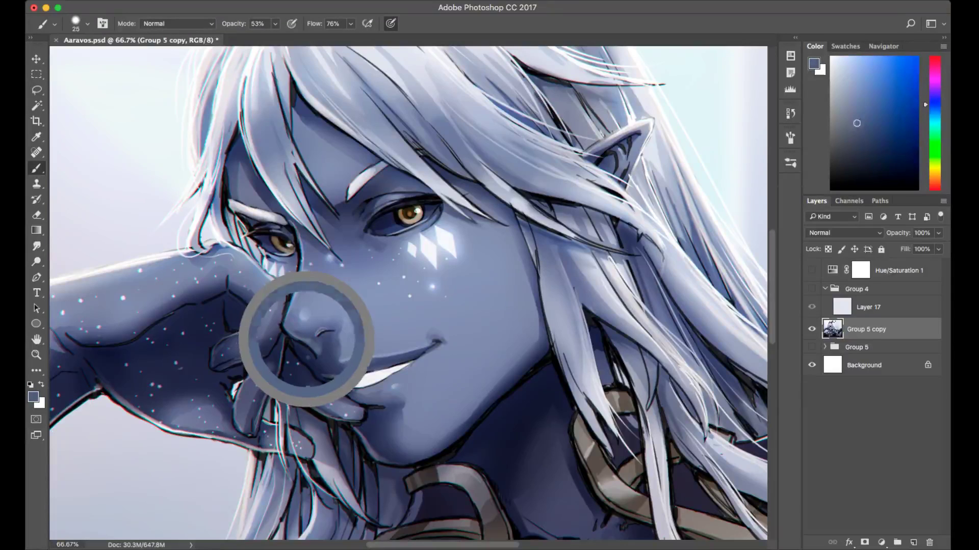
Soften the nose contour and the skin beside the mouth corner with sampled skin blues.
alt+click(297, 321)
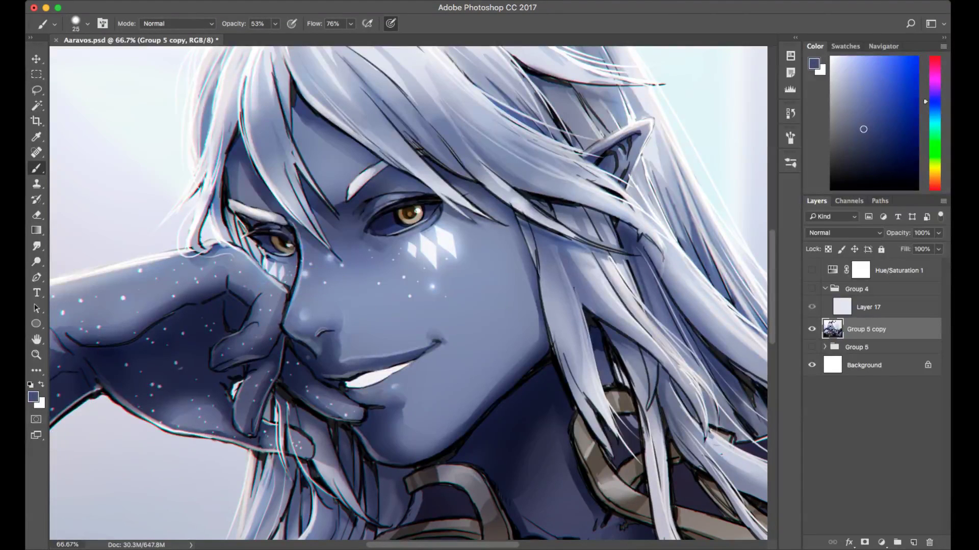
alt+click(295, 319)
alt+click(296, 316)
alt+click(301, 317)
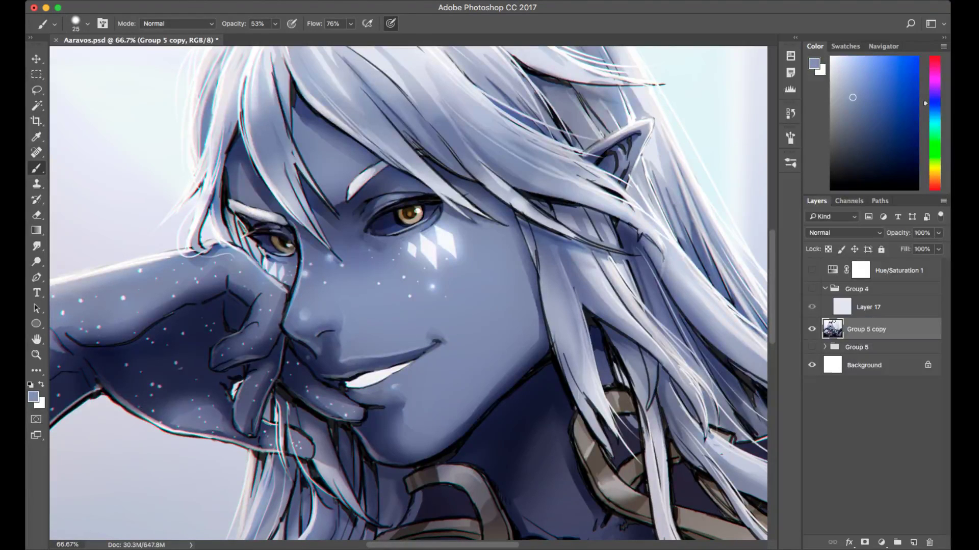
alt+click(434, 326)
alt+click(434, 327)
Refine the far end of the mouth and the lip edge beside the finger with sampled dark blues.
alt+click(376, 382)
alt+click(350, 395)
alt+click(342, 386)
alt+click(343, 377)
alt+click(331, 378)
drag(319, 374, 328, 378)
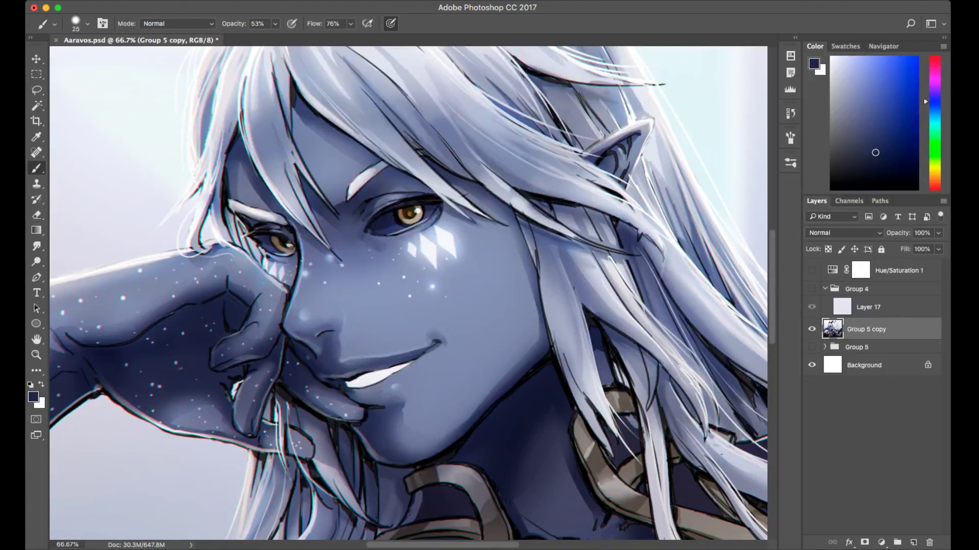
alt+click(337, 378)
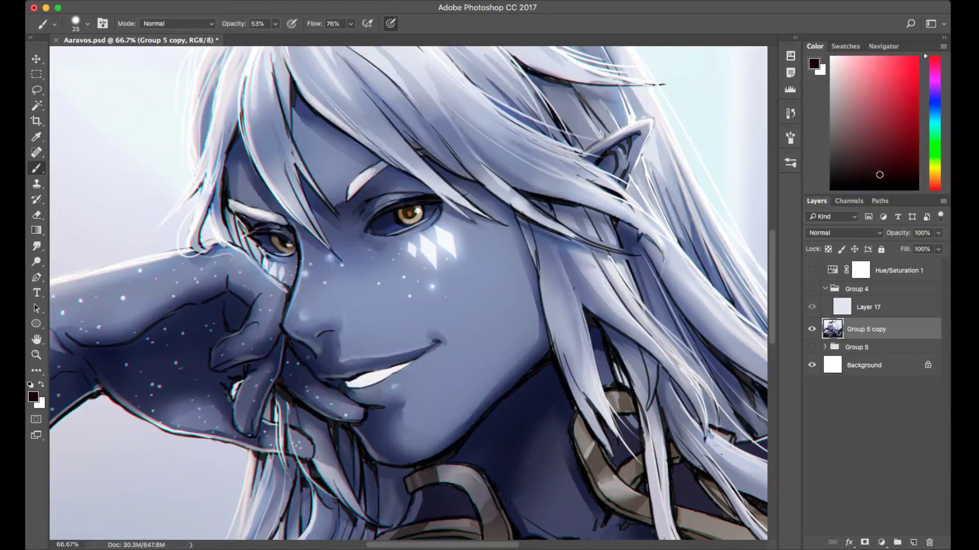
Darken the hair gap beneath the fingers and the folds of the palm with sampled near-black and navy.
alt+click(350, 401)
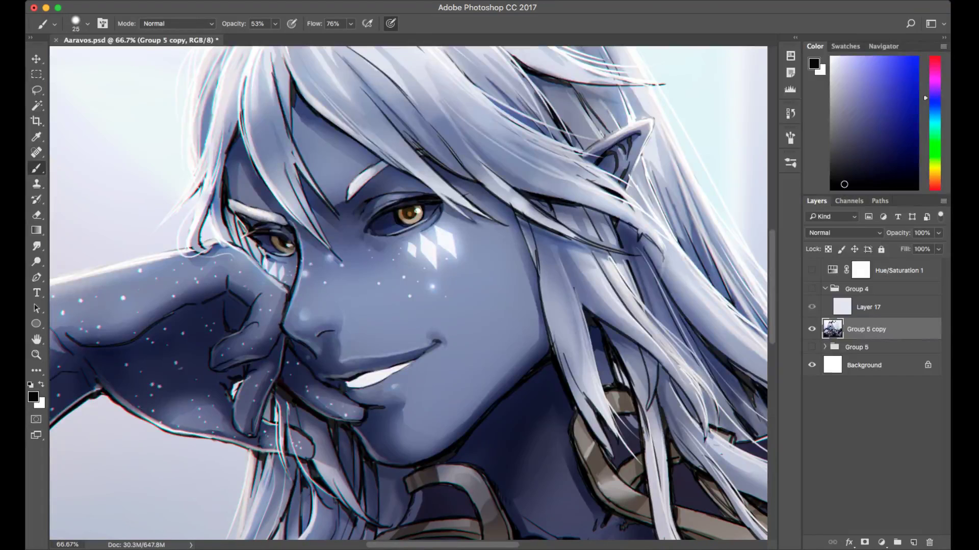
mouse_move(278, 384)
mouse_down()
mouse_move(278, 418)
mouse_move(300, 427)
mouse_up()
alt+click(220, 351)
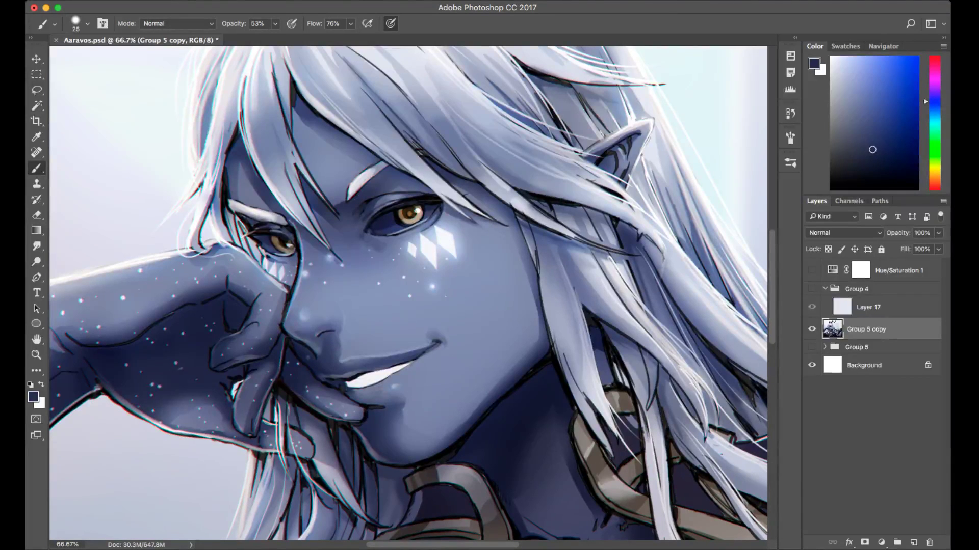
alt+click(228, 327)
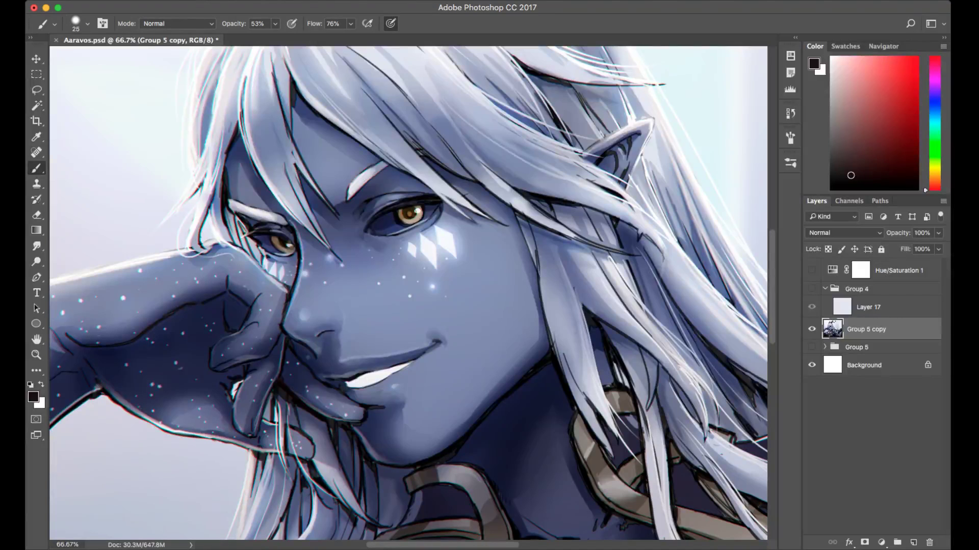
alt+click(228, 327)
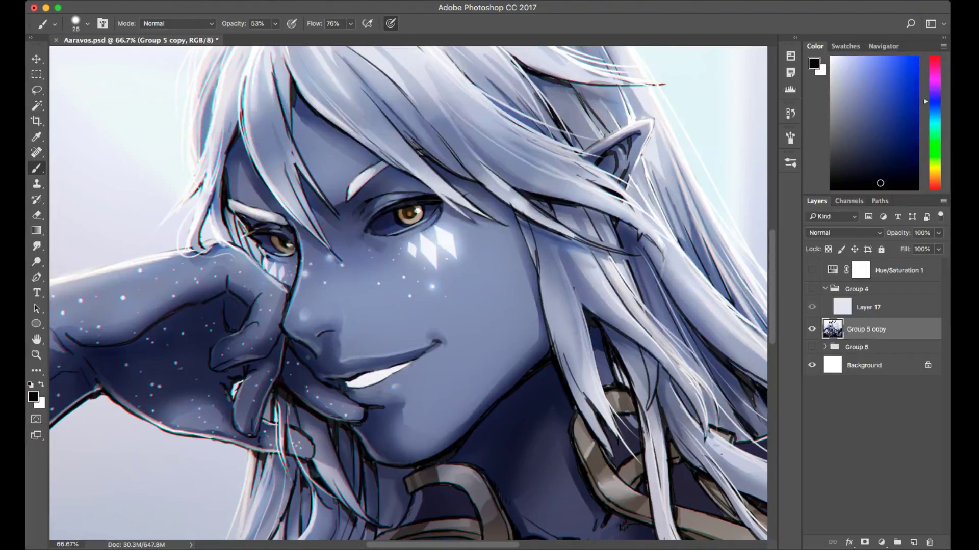
mouse_move(160, 319)
mouse_down()
mouse_move(228, 295)
mouse_move(244, 307)
mouse_up()
alt+click(231, 299)
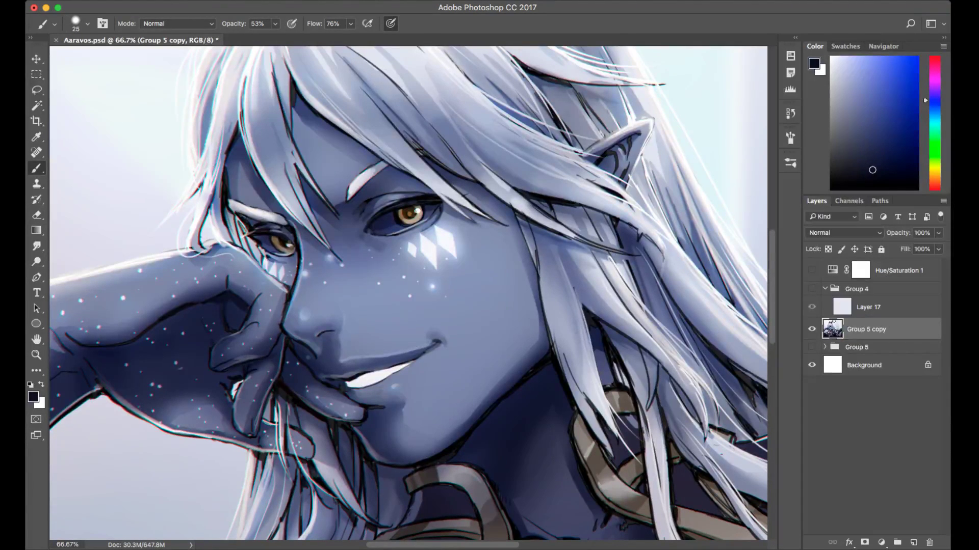
Refine the edge between the nose and the hand with sampled dark navy and blue-violet.
drag(283, 341, 281, 360)
drag(290, 326, 284, 334)
alt+click(284, 291)
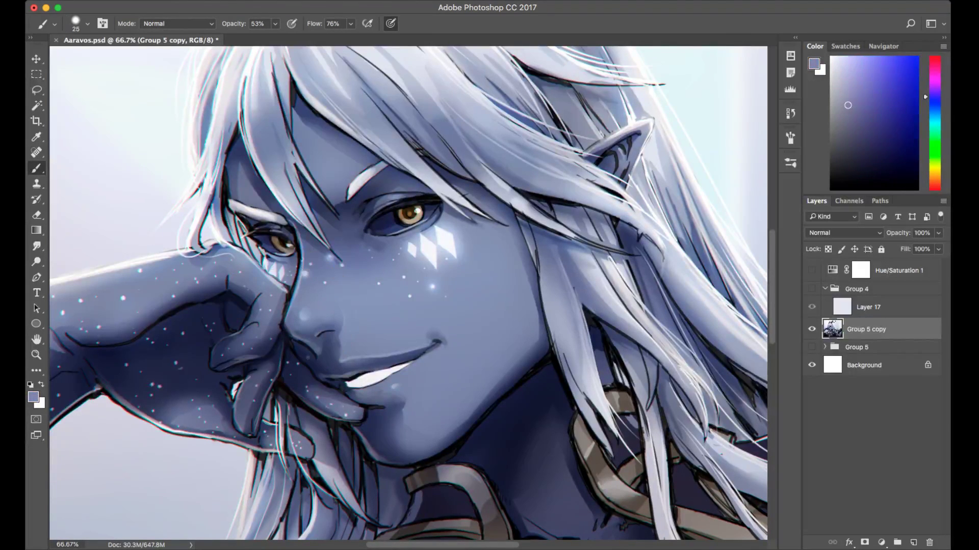
alt+click(288, 326)
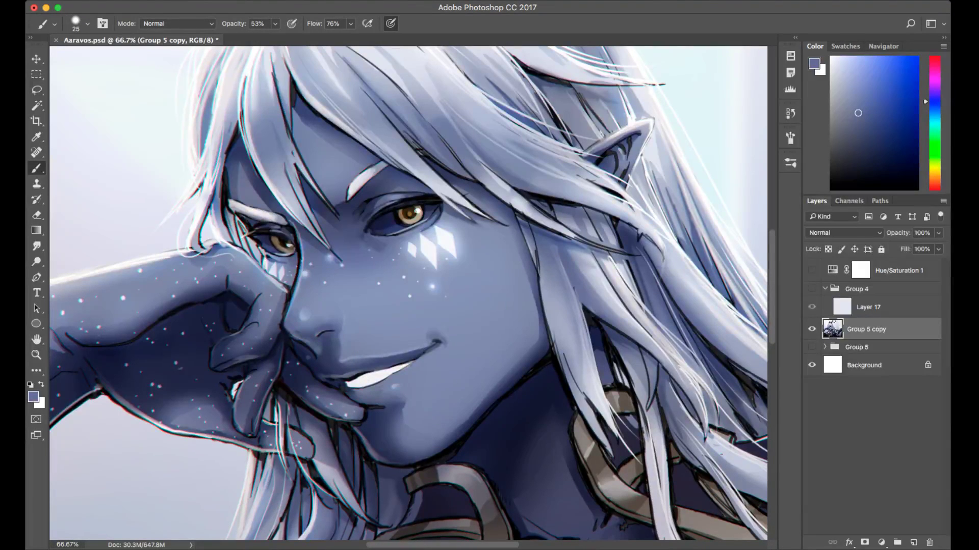
Deepen the nostril's shadow with a sampled dark navy.
alt+click(328, 334)
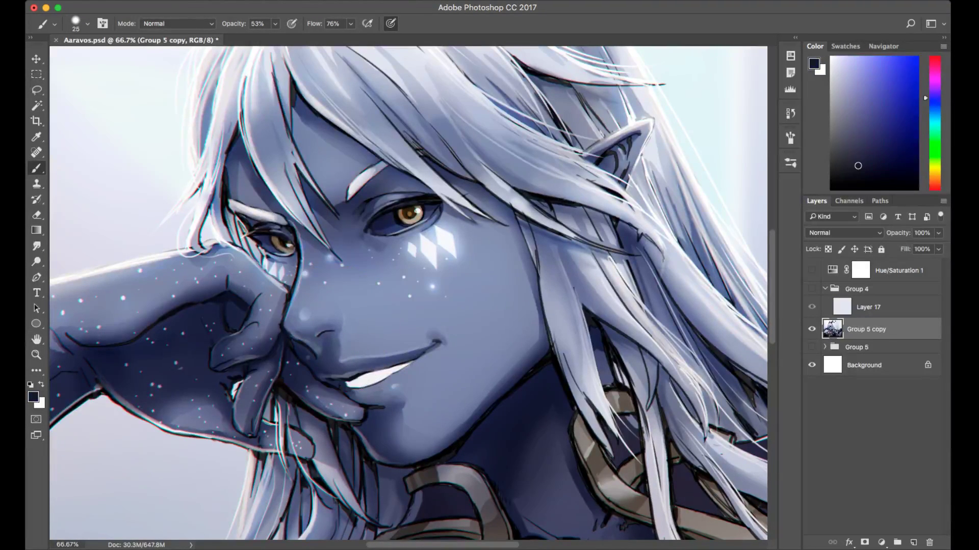
drag(857, 150, 855, 141)
alt+click(305, 347)
Reinforce the dark lines of the fringe strands above the nearer eye with sampled black.
drag(452, 203, 476, 223)
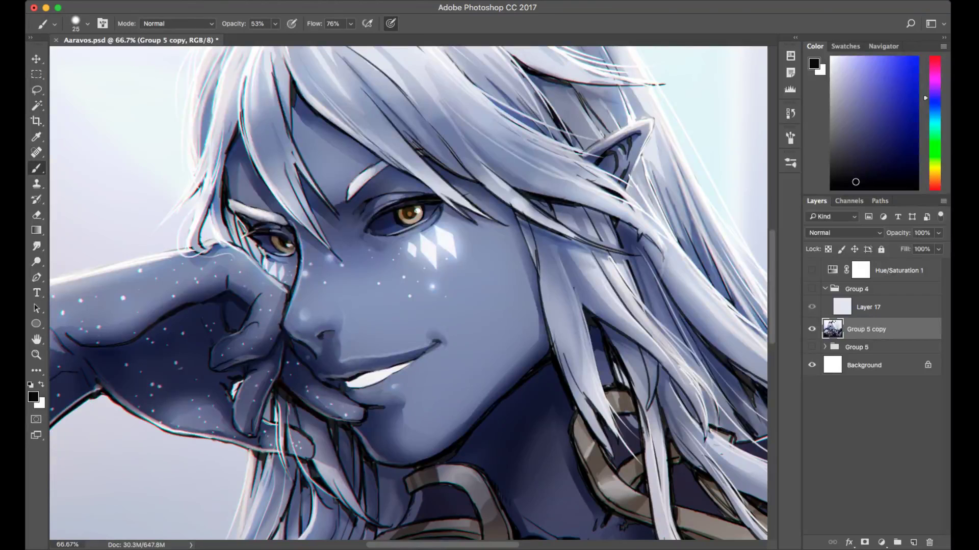
alt+click(434, 165)
alt+click(415, 147)
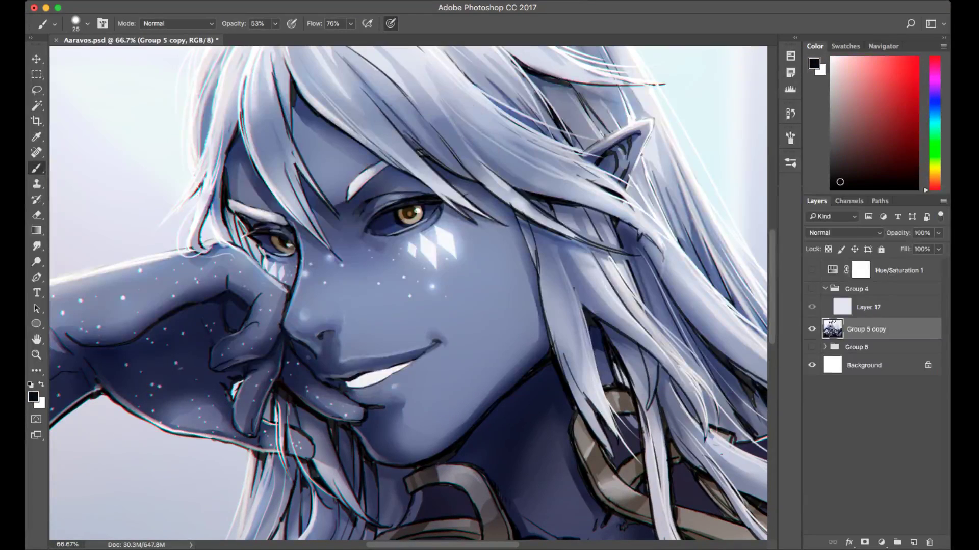
alt+click(419, 152)
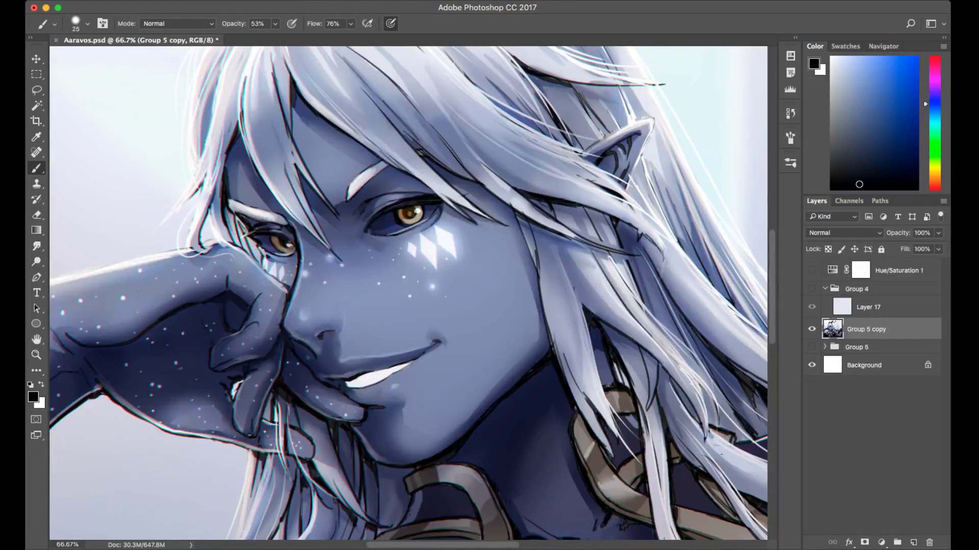
drag(397, 128, 438, 163)
Paint light lavender-grey strands into the hair sweeping from the fringe toward the area below the ear.
alt+click(505, 183)
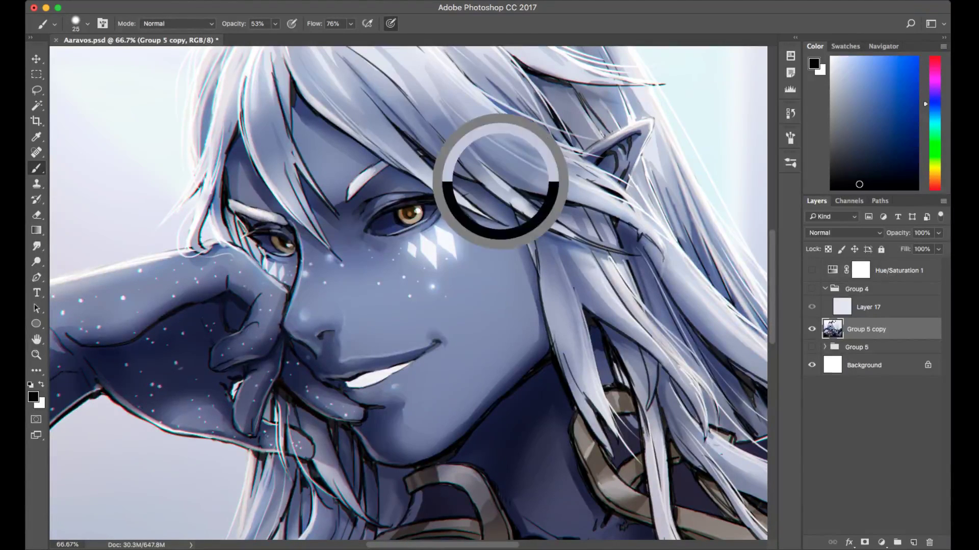
drag(481, 160, 559, 223)
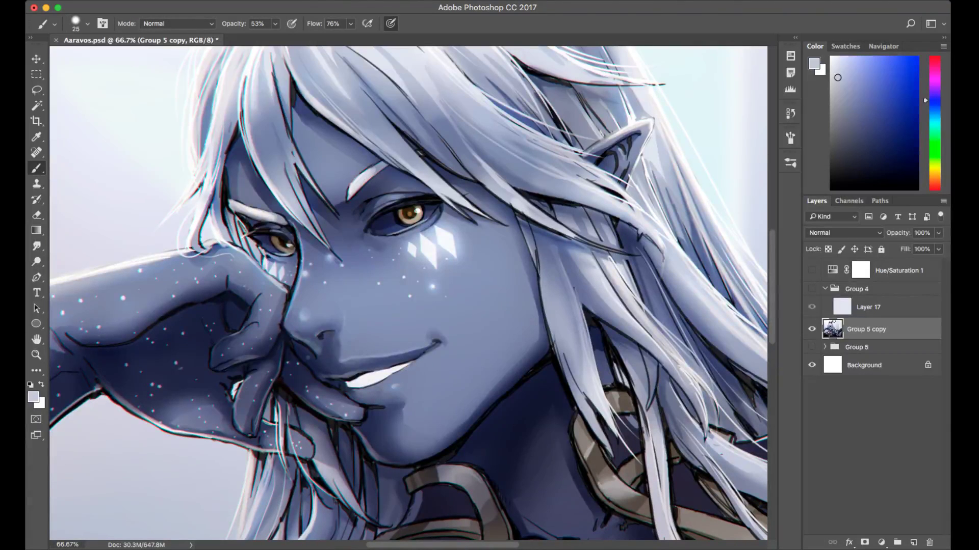
alt+click(560, 220)
alt+click(584, 224)
drag(582, 220, 605, 247)
Darken the hair shadows beneath the ear with dark blue-grey and sampled near-black.
click(855, 142)
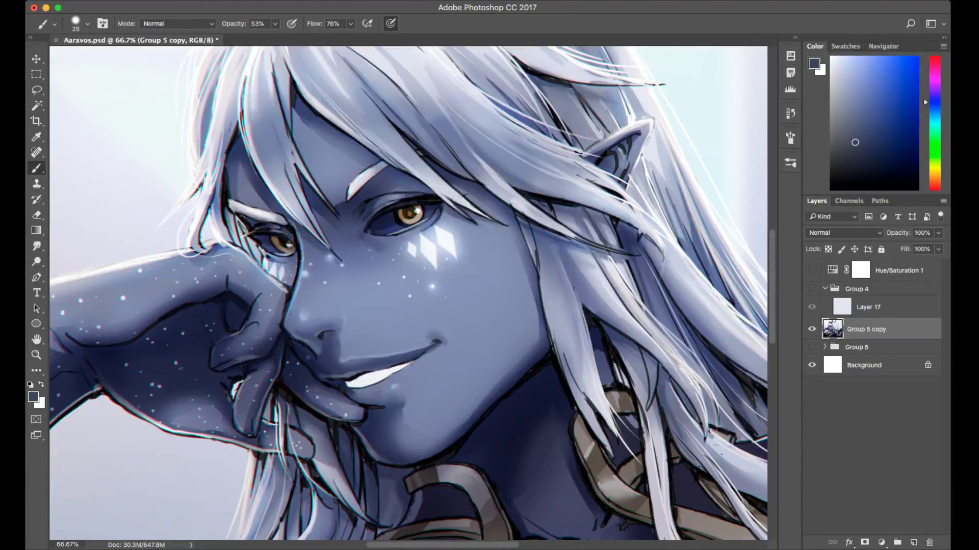
alt+click(620, 243)
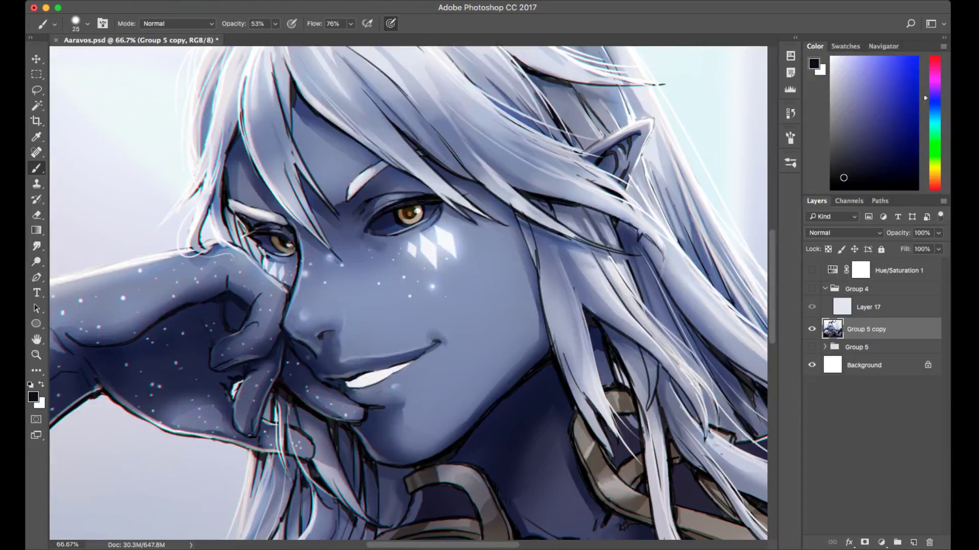
drag(630, 256, 625, 269)
drag(625, 223, 624, 250)
Rework the lines inside the pointed ear with sampled mid and dark blues.
drag(614, 157, 604, 159)
alt+click(635, 140)
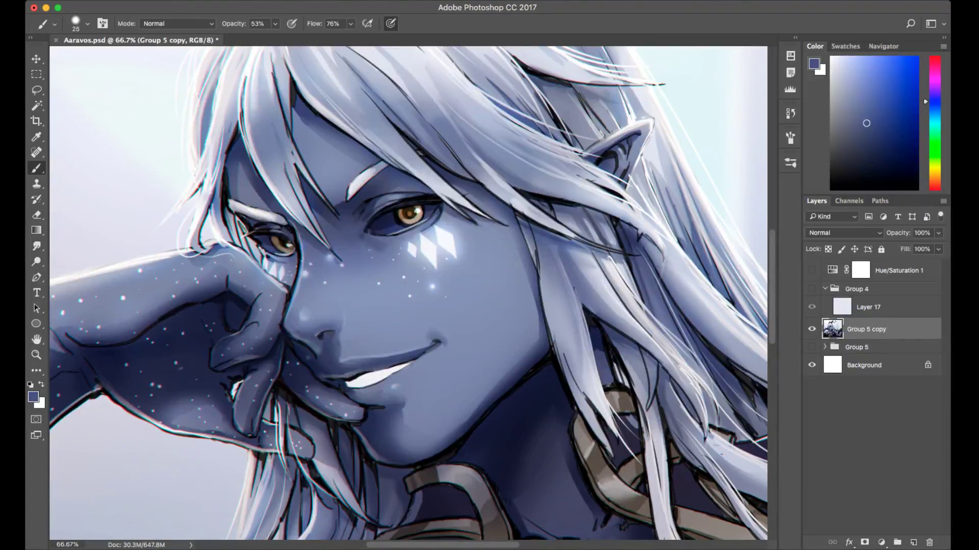
alt+click(623, 149)
drag(561, 229, 578, 217)
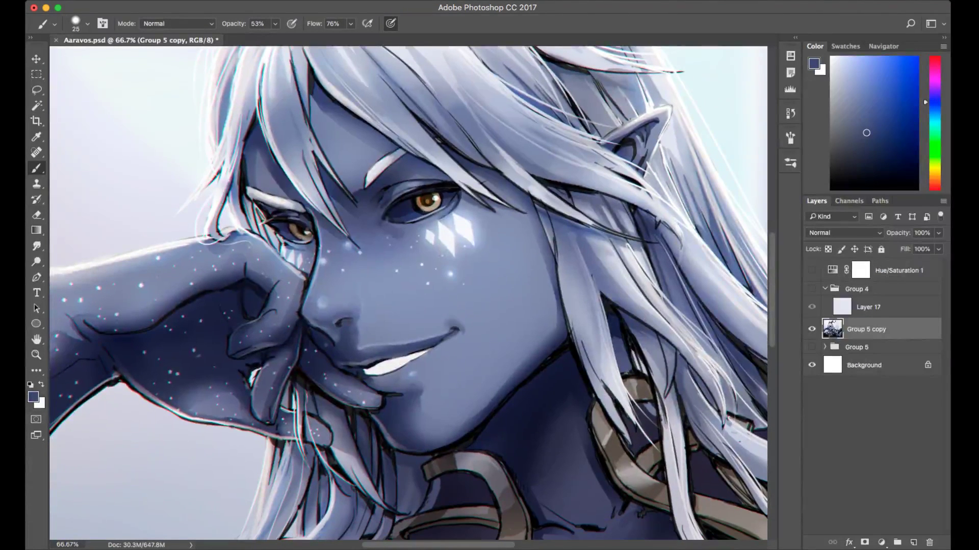
Paint light grey-blue strands down the long hair lock beside the cheek and jaw to its tips.
alt+click(575, 311)
drag(572, 325, 579, 351)
drag(567, 312, 589, 388)
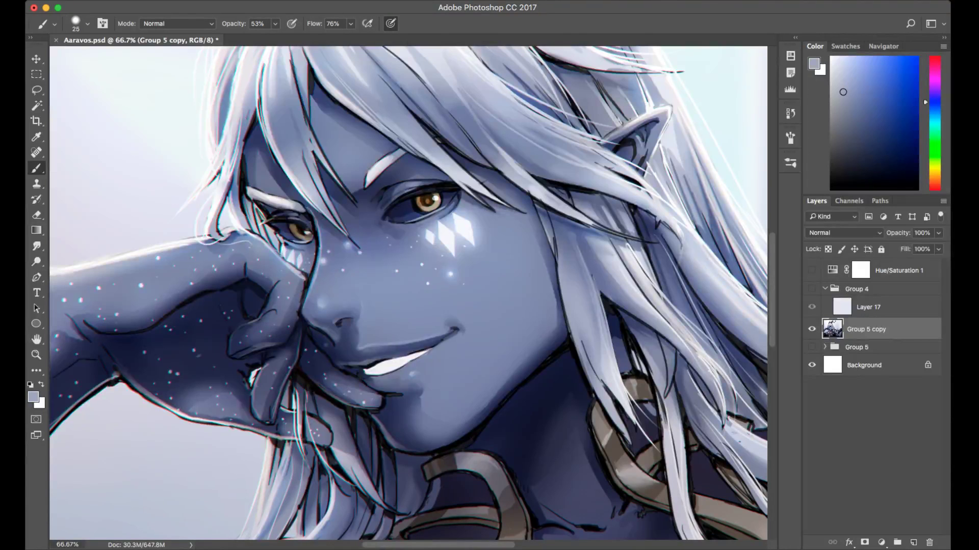
drag(574, 335, 585, 369)
mouse_move(576, 311)
mouse_down()
mouse_move(565, 352)
mouse_move(572, 383)
mouse_up()
drag(587, 350, 577, 390)
mouse_move(589, 352)
mouse_down()
mouse_move(584, 412)
mouse_move(574, 385)
mouse_up()
mouse_move(574, 327)
mouse_down()
mouse_move(575, 413)
mouse_move(632, 458)
mouse_up()
mouse_move(614, 389)
mouse_down()
mouse_move(593, 428)
mouse_move(605, 448)
mouse_up()
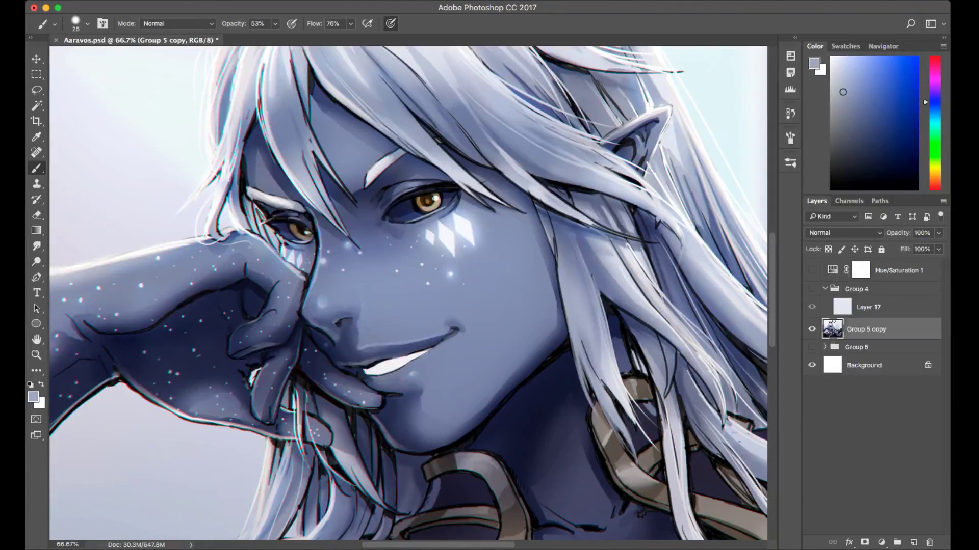
Add shadow lines to the upper part of the cheek-side hair lock with sampled black and dark blue.
alt+click(636, 188)
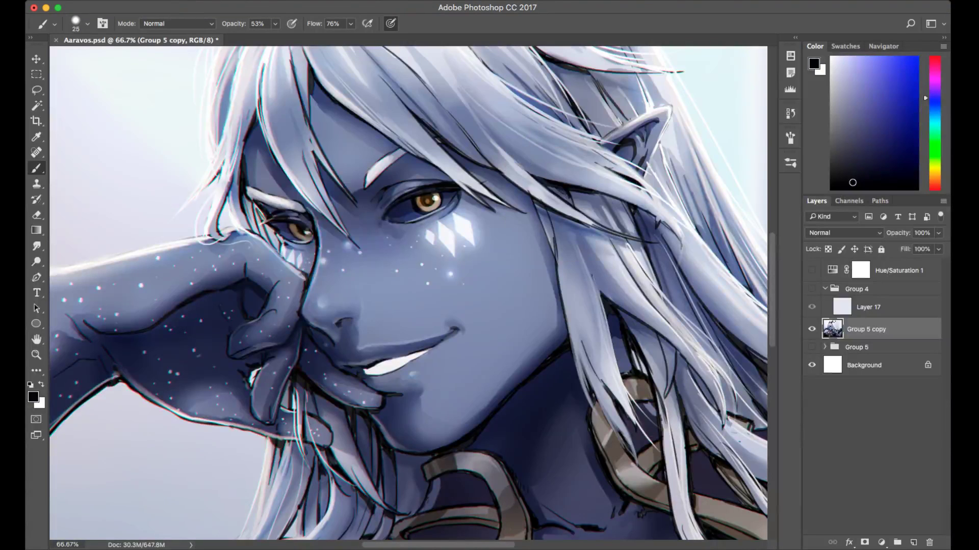
drag(576, 222, 599, 290)
alt+click(578, 228)
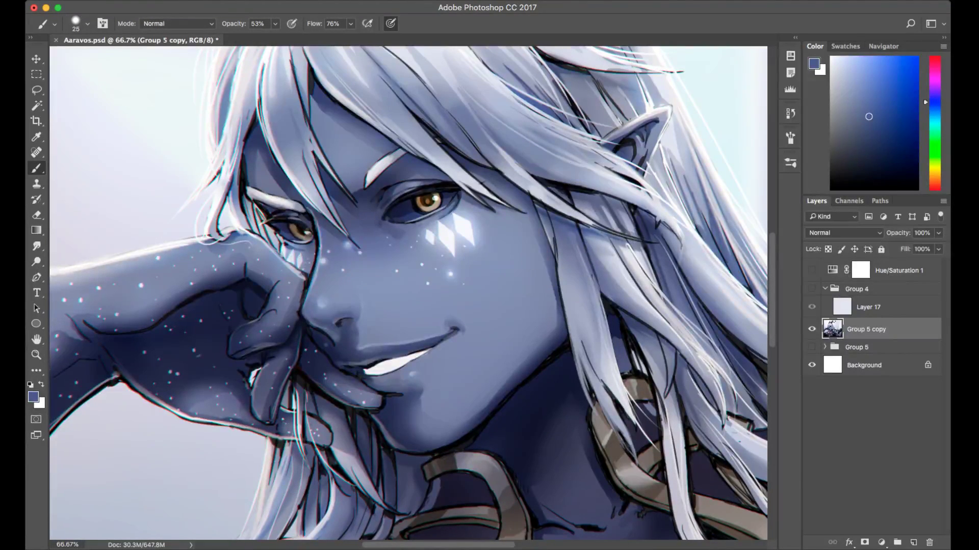
alt+click(578, 228)
drag(591, 253, 604, 293)
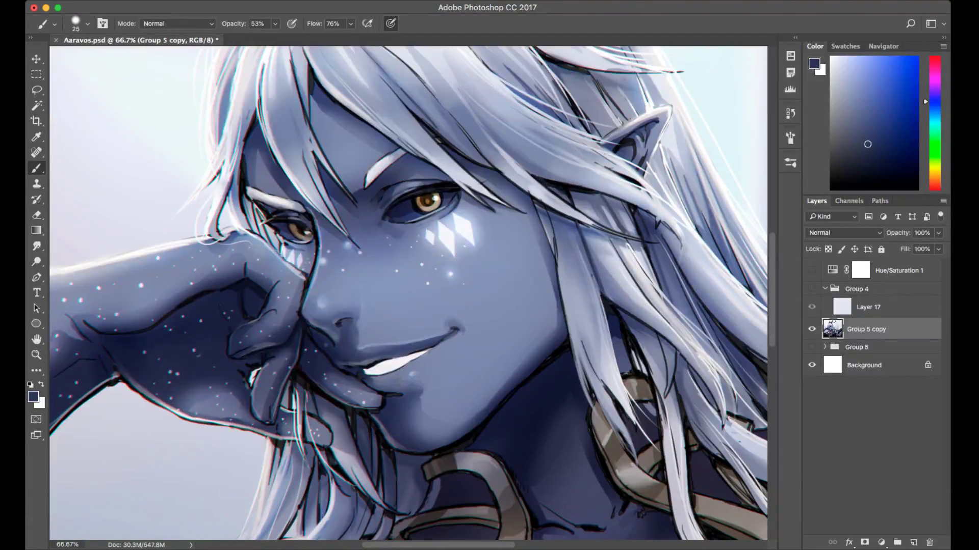
Define the hair lock's inner edge along the cheek with dark blue and sampled grey-blue strokes.
drag(595, 372, 601, 380)
mouse_move(573, 320)
mouse_down()
mouse_move(604, 382)
mouse_move(593, 365)
mouse_up()
alt+click(575, 319)
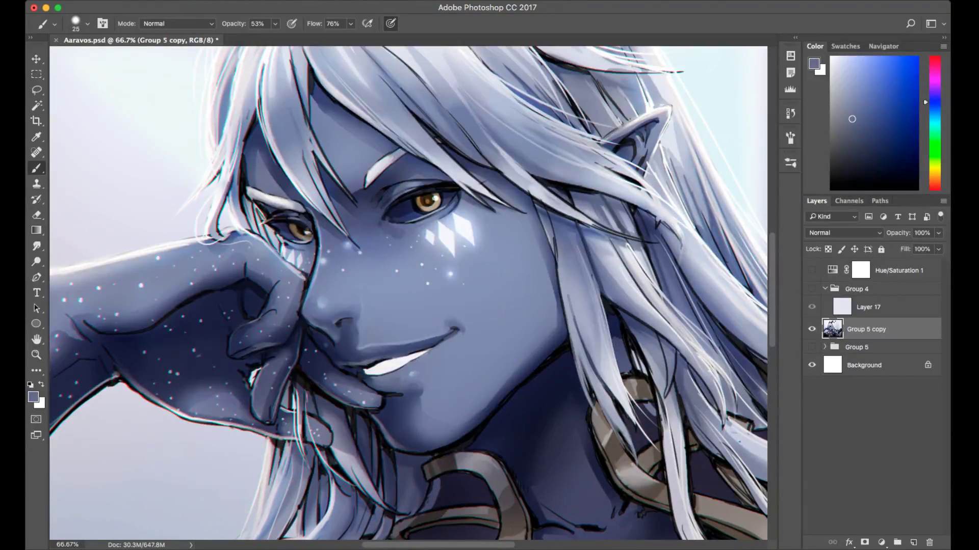
drag(564, 265, 576, 318)
drag(554, 238, 558, 262)
alt+click(556, 250)
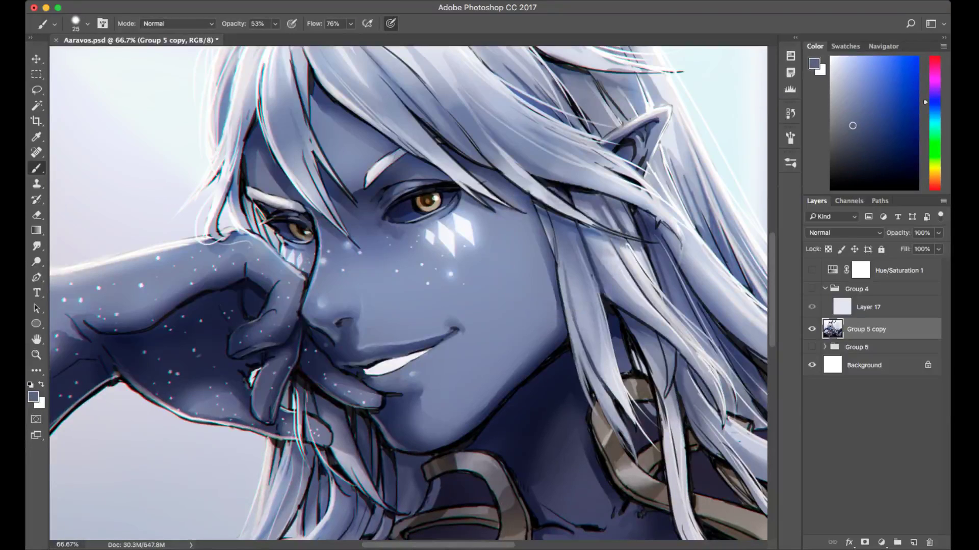
drag(559, 263, 569, 326)
Paint light lavender-grey strands over the dark hair lines below the hand and chin.
drag(519, 367, 564, 271)
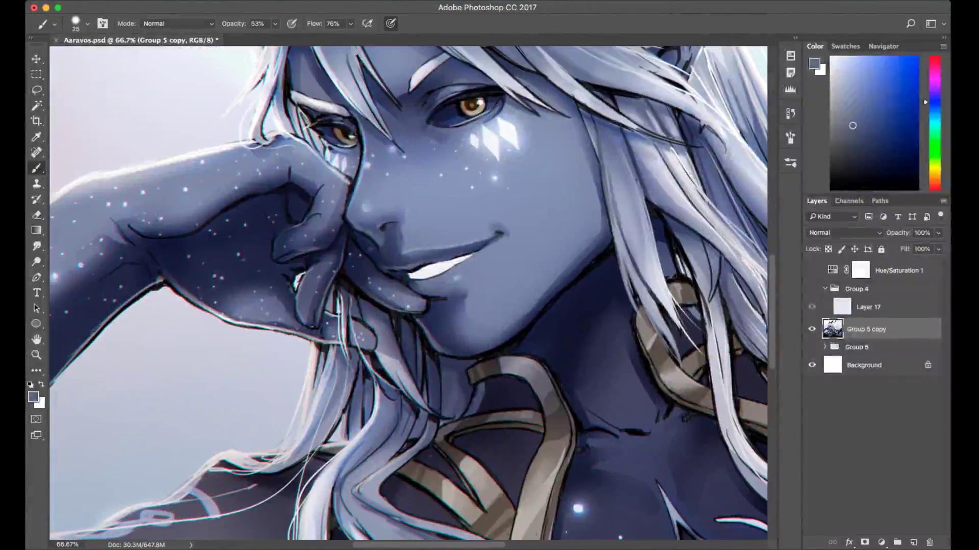
alt+click(410, 387)
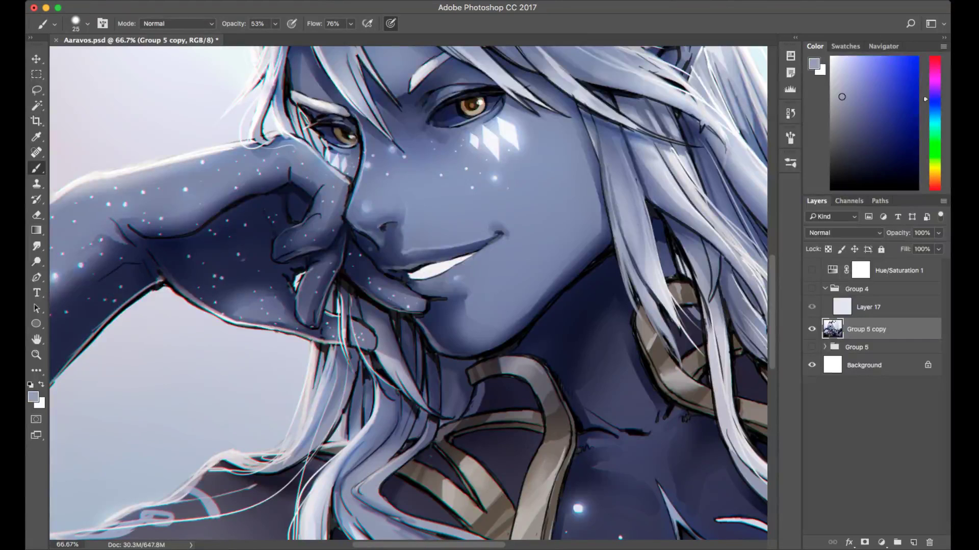
mouse_move(428, 408)
mouse_down()
mouse_move(452, 417)
mouse_move(442, 407)
mouse_up()
drag(400, 381, 425, 419)
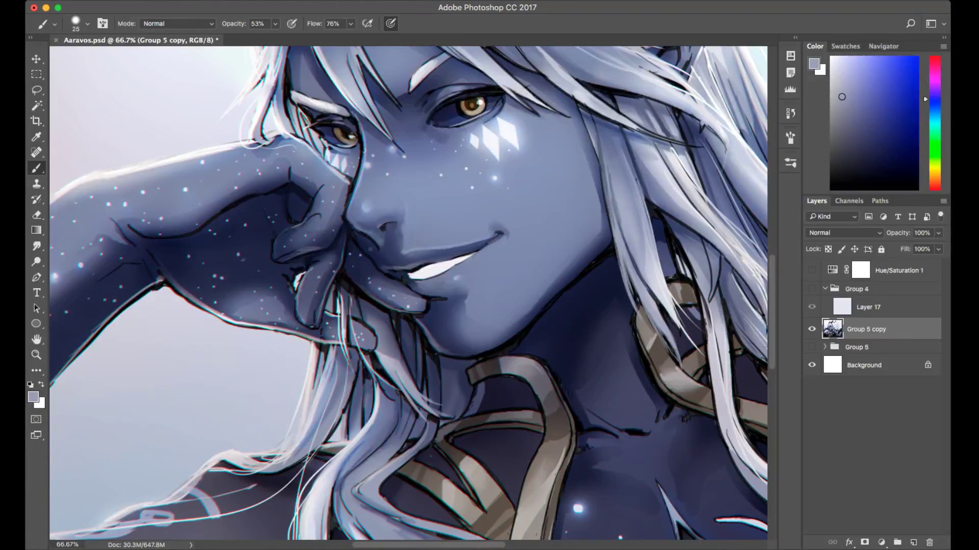
mouse_move(382, 392)
mouse_down()
mouse_move(391, 402)
mouse_move(400, 394)
mouse_up()
Paint sampled light grey over the dark lines of the outer hair lock beside the forehead.
scroll(408, 293, up, 3)
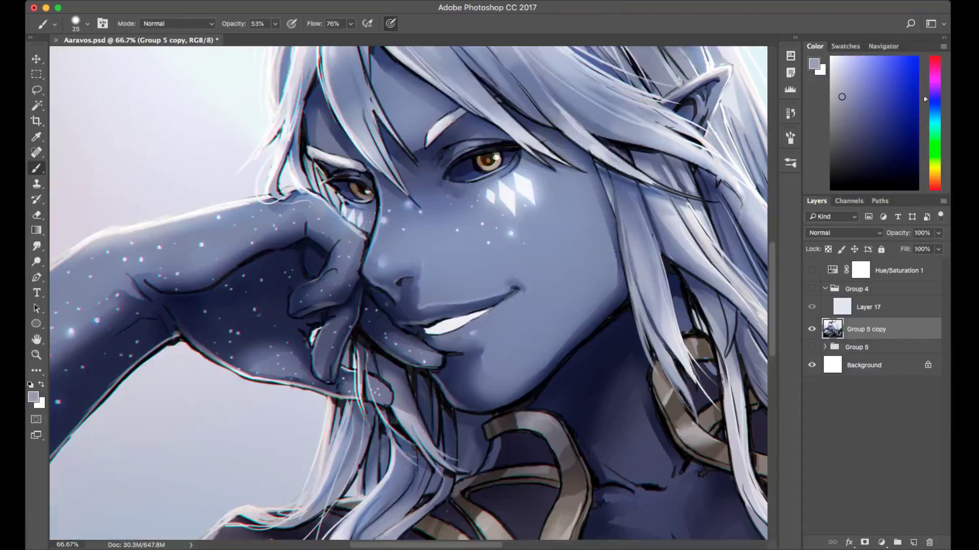
scroll(408, 293, up, 8)
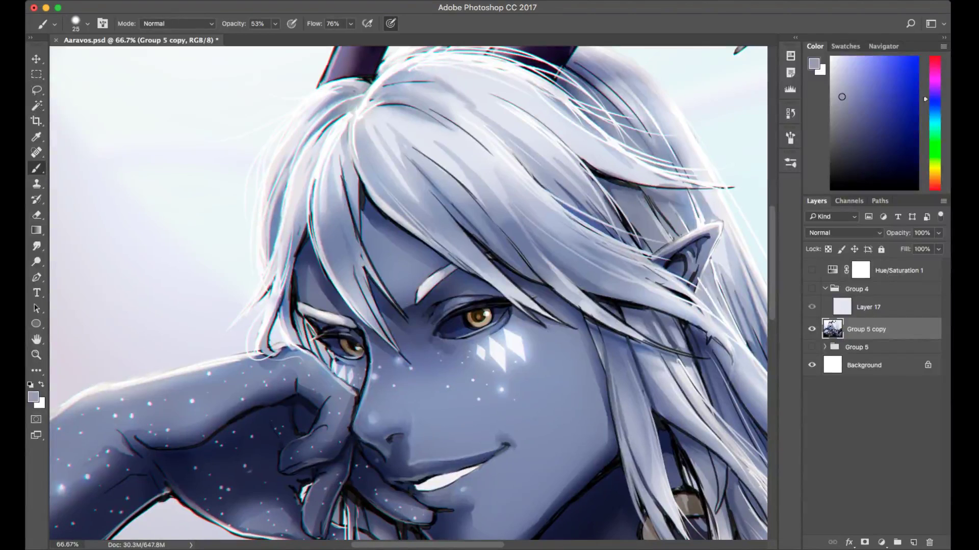
alt+click(289, 244)
alt+click(289, 245)
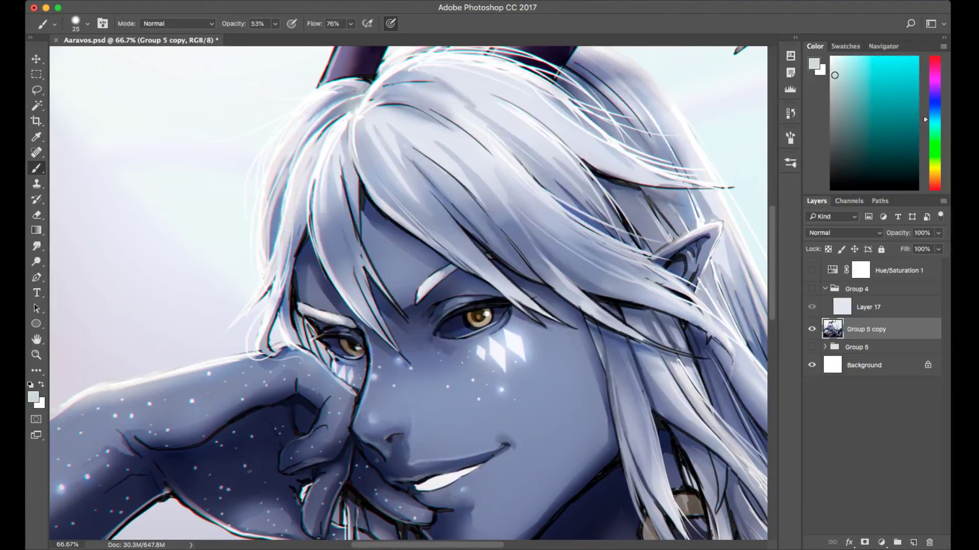
drag(295, 240, 289, 263)
mouse_move(298, 216)
mouse_down()
mouse_move(287, 254)
mouse_move(297, 210)
mouse_up()
Add sampled white highlight strands to the fringe, running down from the hair parting.
alt+click(288, 236)
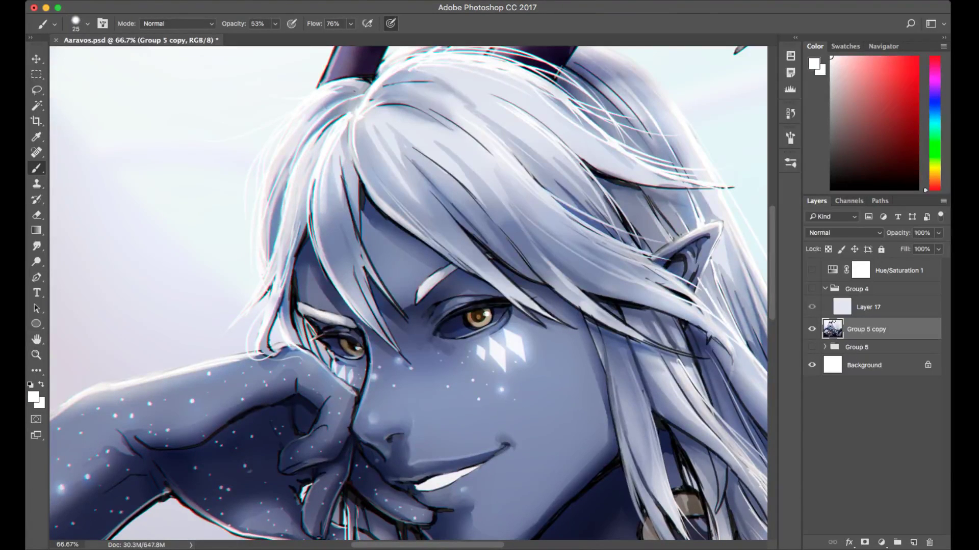
drag(327, 126, 355, 108)
mouse_move(302, 143)
mouse_down()
mouse_move(367, 96)
mouse_move(351, 139)
mouse_move(373, 187)
mouse_up()
mouse_move(356, 134)
mouse_down()
mouse_move(376, 176)
mouse_move(361, 186)
mouse_up()
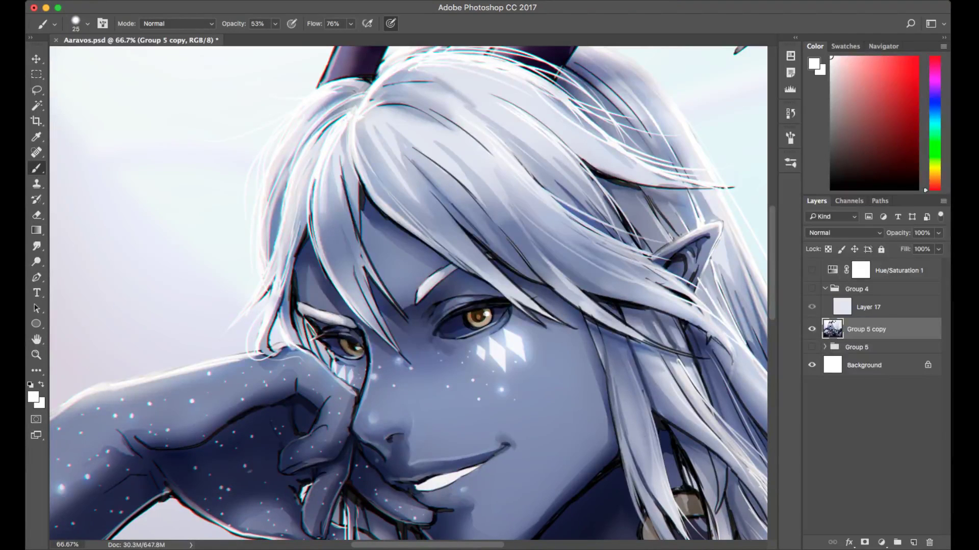
drag(330, 151, 350, 242)
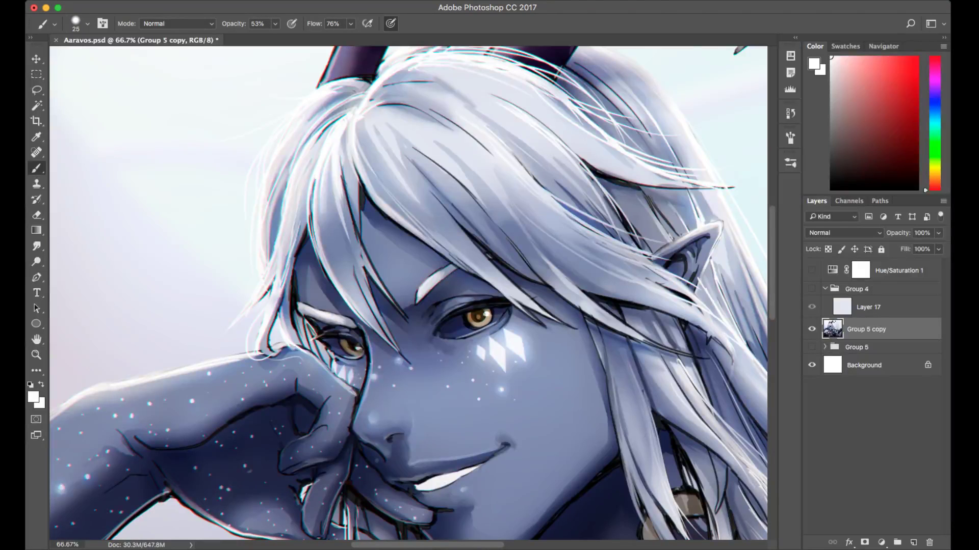
Refine the fringe strands falling between the eyes with white, sampled grey-blue and light lavender-grey strokes.
scroll(408, 293, down, 2)
drag(342, 214, 390, 282)
alt+click(334, 200)
drag(361, 243, 404, 303)
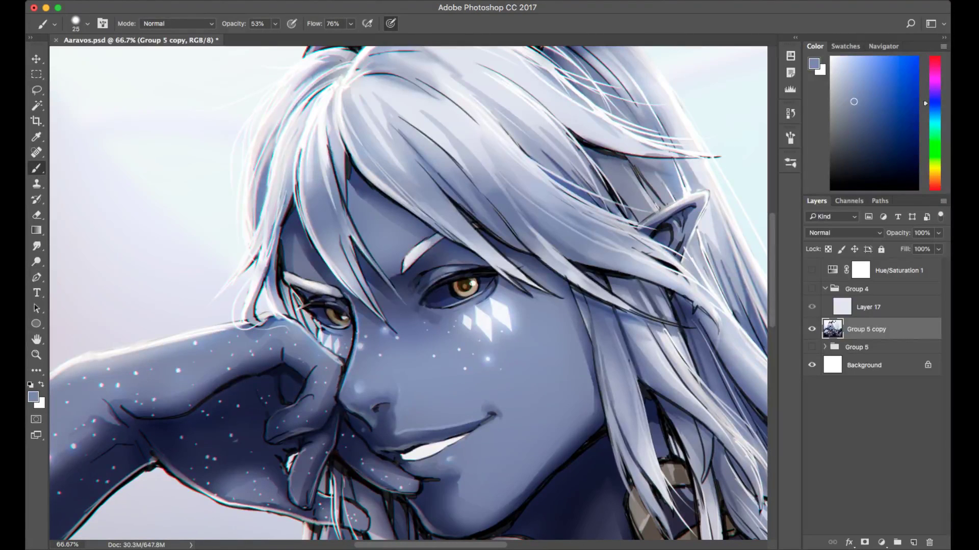
drag(354, 234, 368, 258)
alt+click(329, 188)
drag(352, 235, 404, 300)
drag(345, 252, 396, 334)
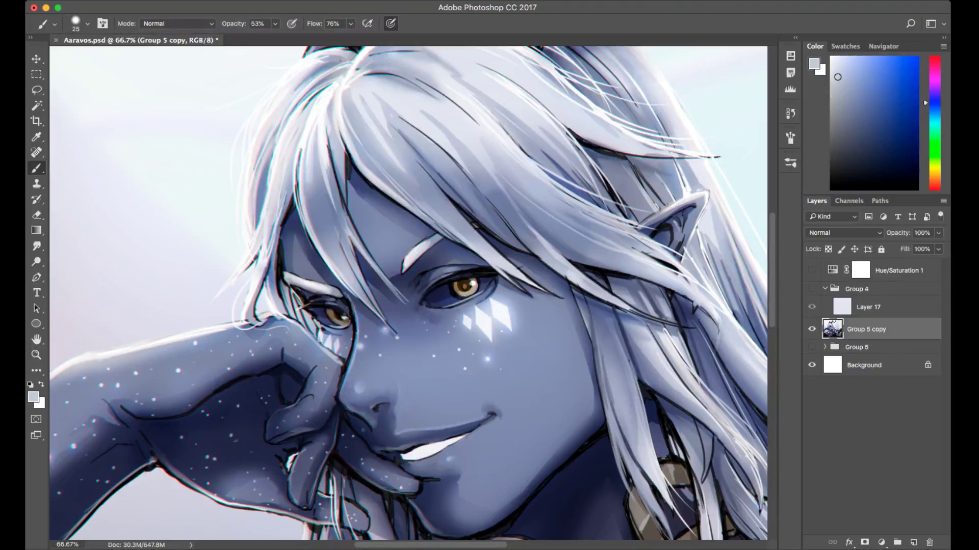
drag(357, 295, 379, 324)
Paint pure white strands through the hair hanging below the hand and along its outer edge at the shoulder.
scroll(408, 293, down, 5)
scroll(408, 293, right, 4)
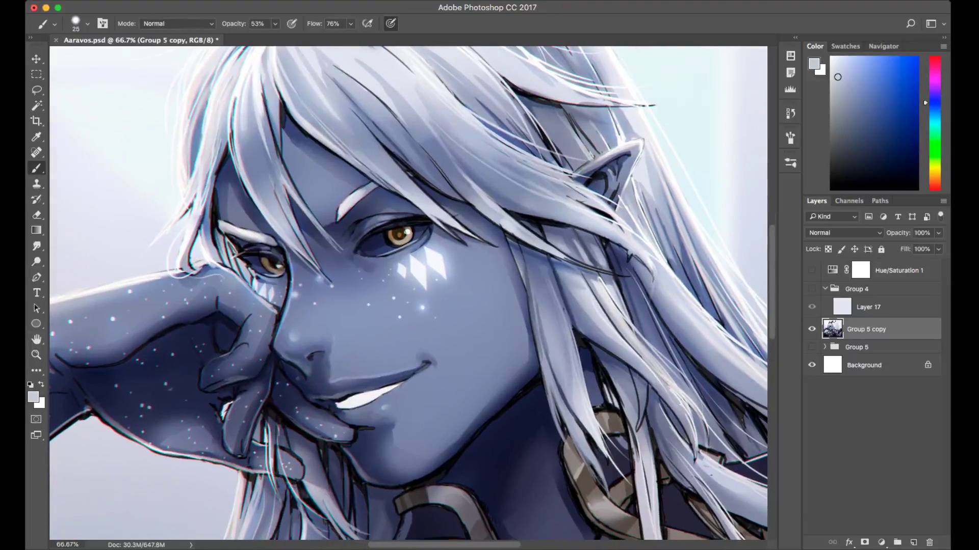
scroll(407, 293, down, 5)
scroll(408, 293, left, 4)
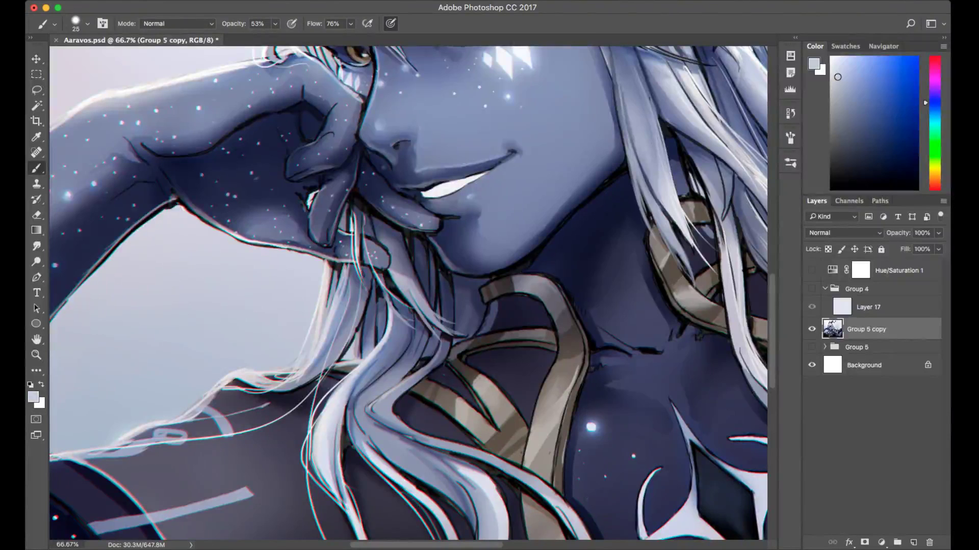
click(830, 57)
drag(238, 373, 303, 356)
drag(336, 288, 307, 357)
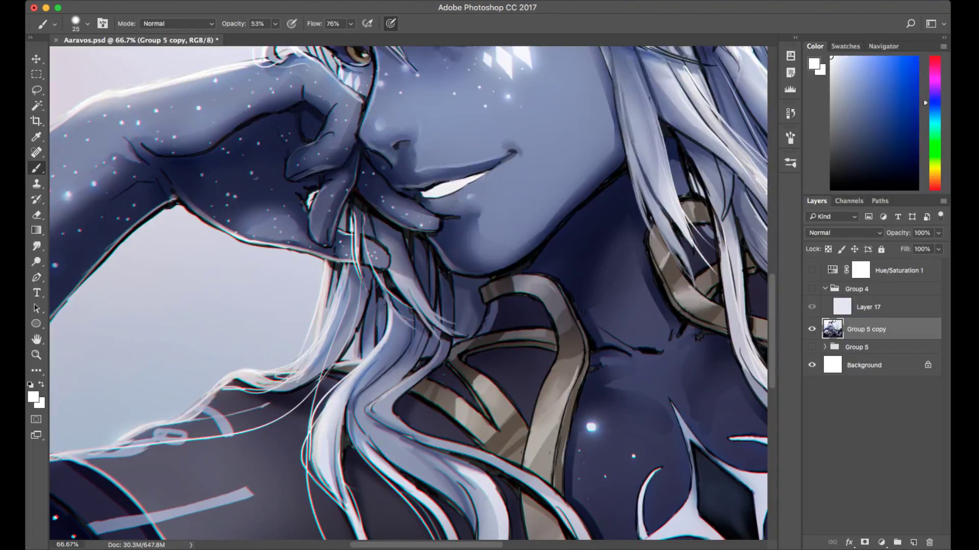
drag(342, 266, 335, 292)
drag(357, 335, 352, 359)
drag(385, 301, 371, 354)
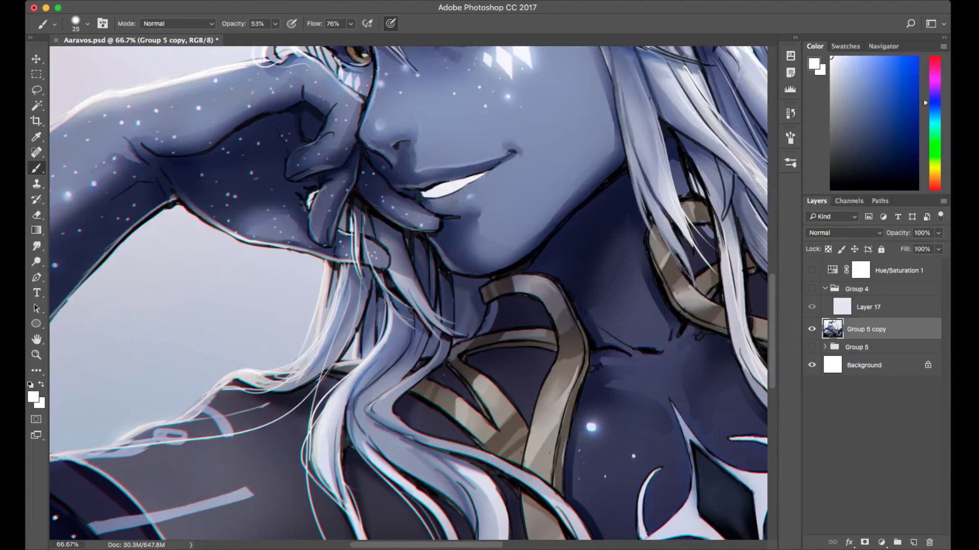
Add white strands to the hair beneath the fingers and chin, undoing the last two strokes and repainting them.
drag(387, 293, 378, 342)
mouse_move(383, 283)
mouse_down()
mouse_move(377, 301)
mouse_move(415, 327)
mouse_up()
mouse_move(408, 273)
mouse_down()
mouse_move(392, 306)
mouse_move(454, 344)
mouse_up()
key(alt+super+z)
key(alt+super+z)
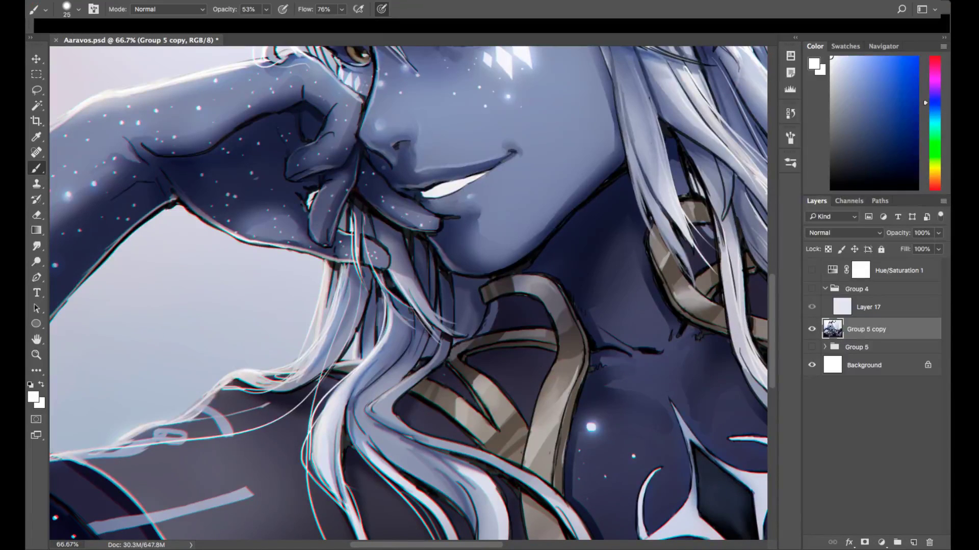
drag(417, 305, 452, 354)
drag(407, 326, 390, 272)
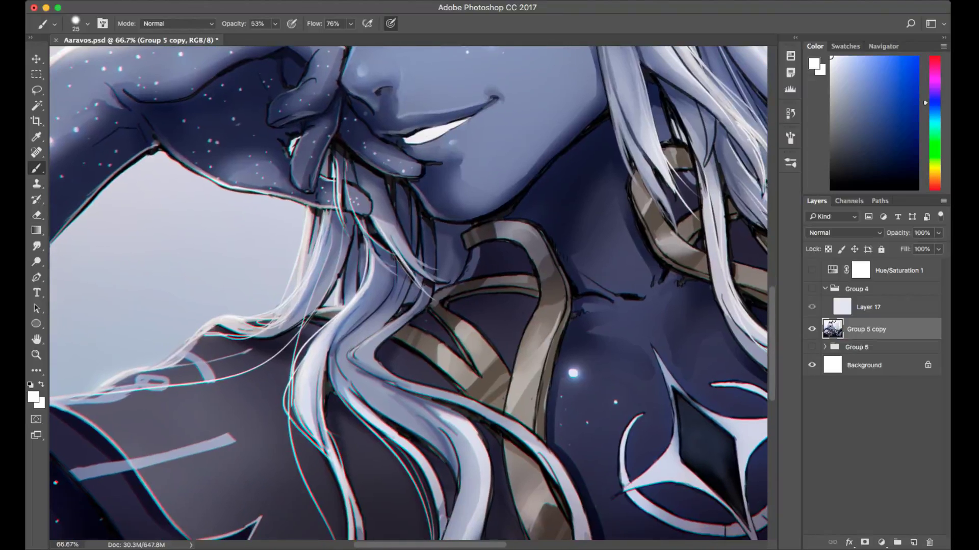
Paint white highlights along the hair locks sweeping from above the eye and temple towards the pointed ear.
drag(418, 356, 327, 315)
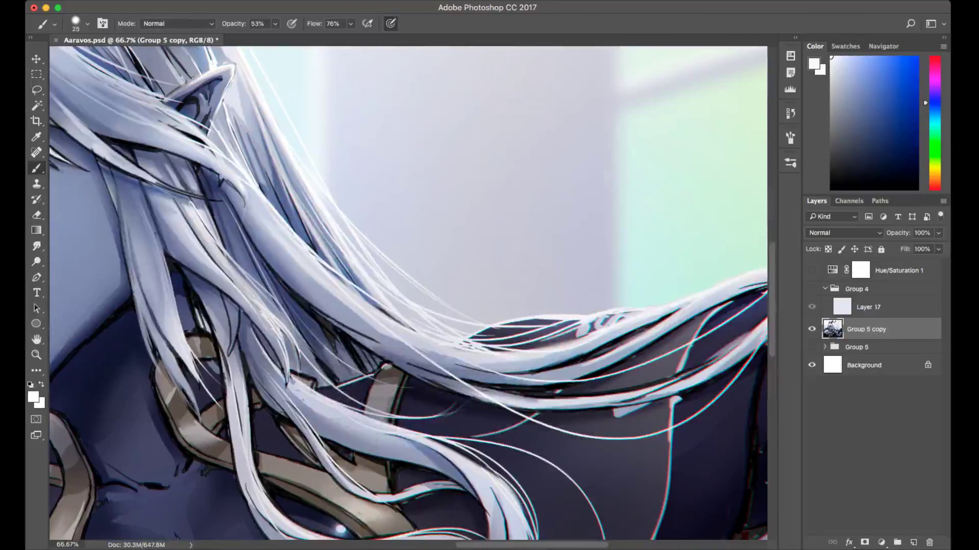
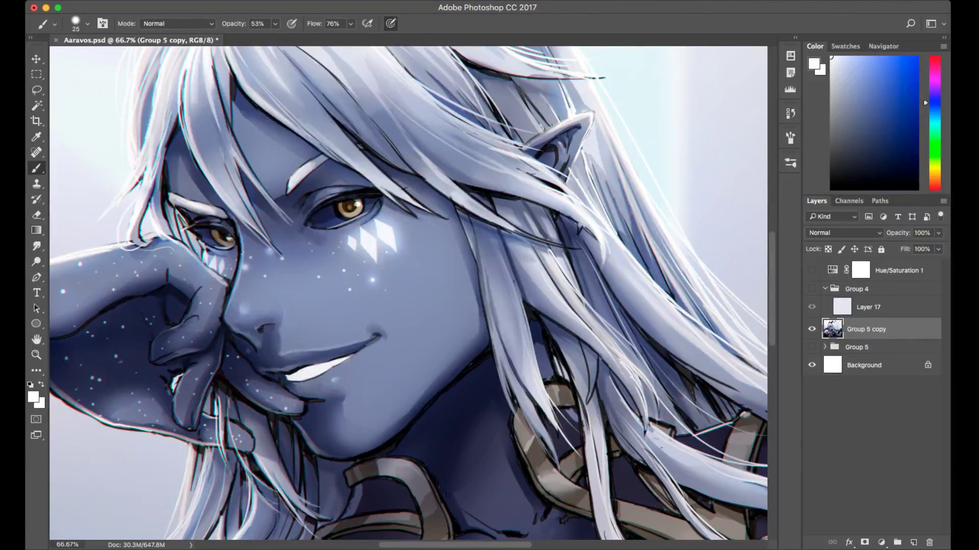
drag(447, 124, 517, 153)
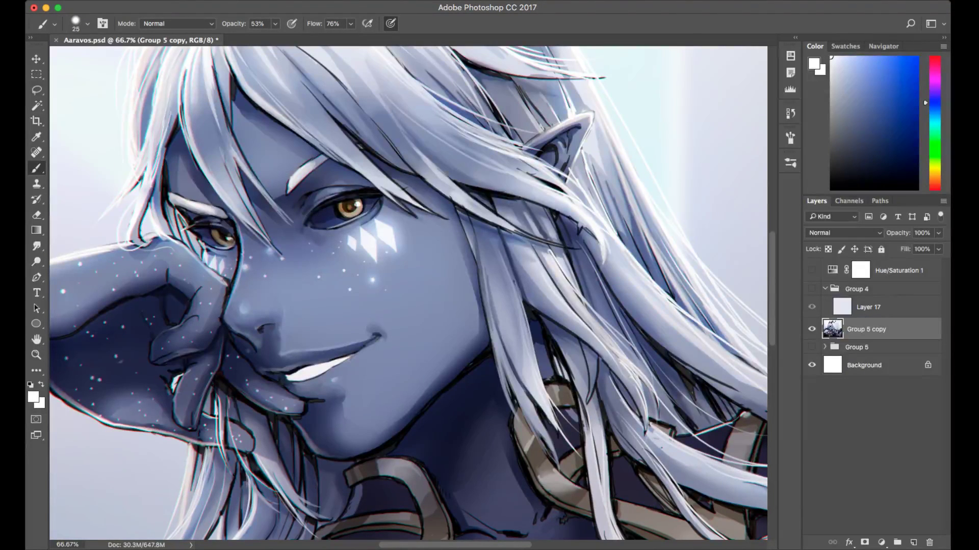
mouse_move(439, 214)
mouse_down()
mouse_move(468, 246)
mouse_move(550, 261)
mouse_up()
drag(512, 239, 553, 263)
mouse_move(497, 227)
mouse_down()
mouse_move(539, 256)
mouse_move(609, 276)
mouse_move(592, 277)
mouse_up()
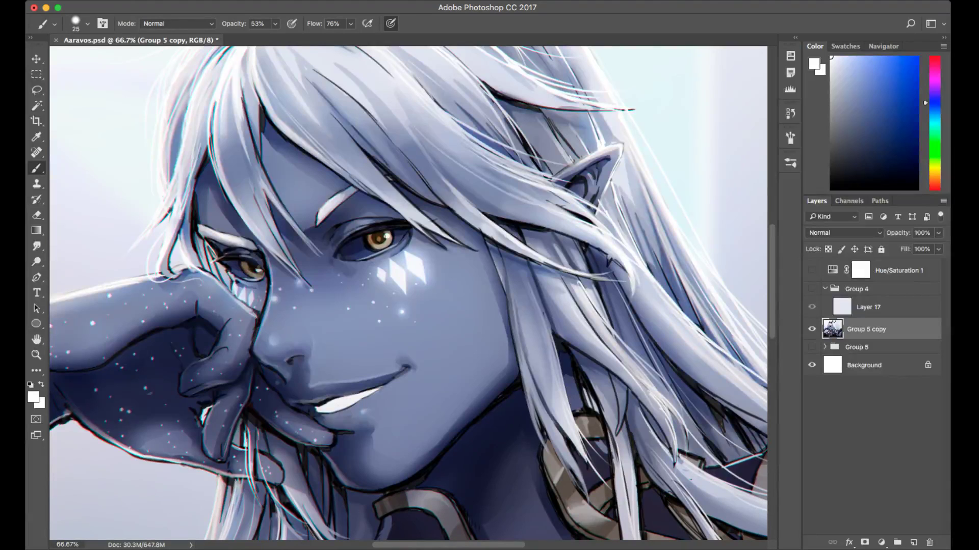
drag(459, 255, 474, 297)
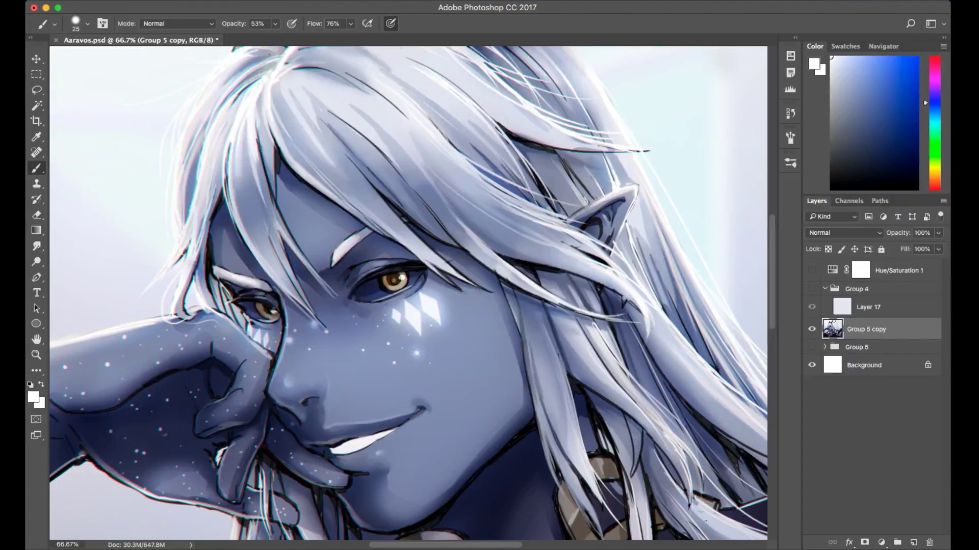
drag(451, 205, 512, 265)
drag(475, 233, 559, 300)
Shade the upper hair lock above the ear with a light grey-blue based on the sampled hair colour.
drag(408, 293, 399, 310)
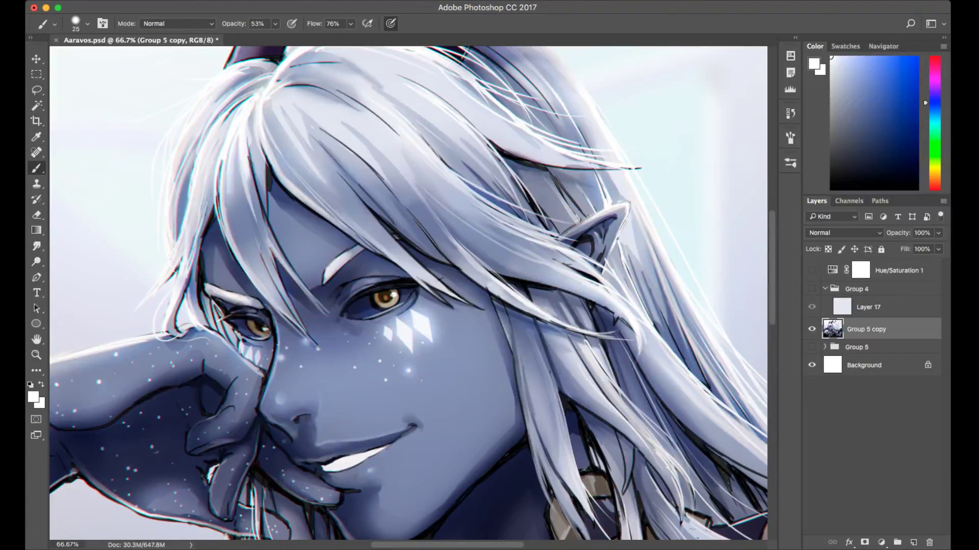
scroll(407, 294, up, 5)
scroll(408, 293, right, 2)
alt+click(356, 158)
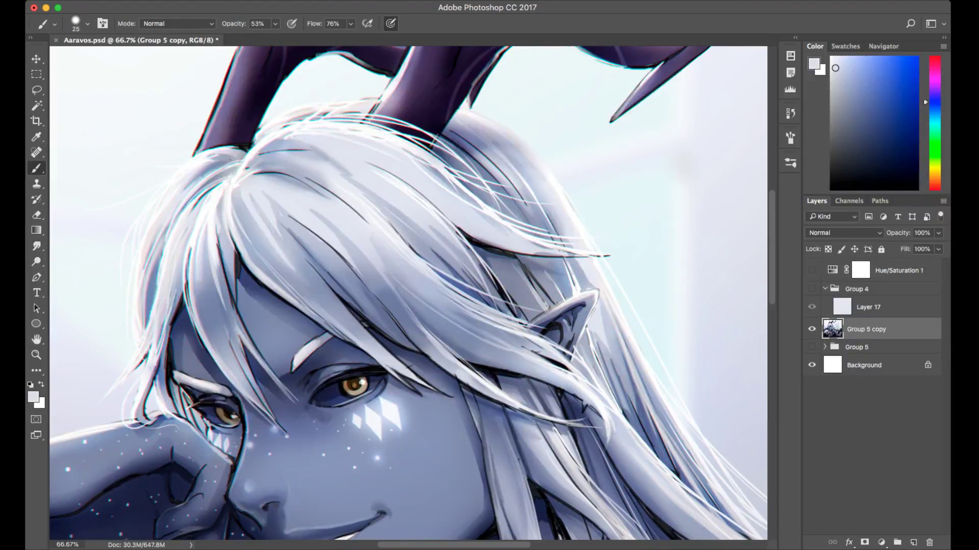
click(840, 73)
mouse_move(427, 180)
mouse_down()
mouse_move(513, 251)
mouse_move(599, 254)
mouse_up()
alt+click(571, 264)
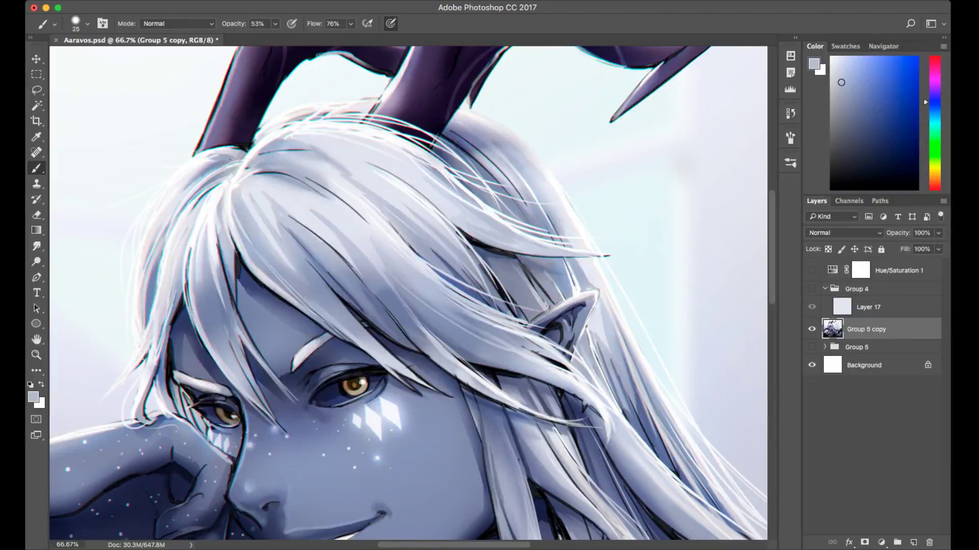
Examine the whole illustration at reduced size to judge the hair and face.
drag(359, 367, 457, 220)
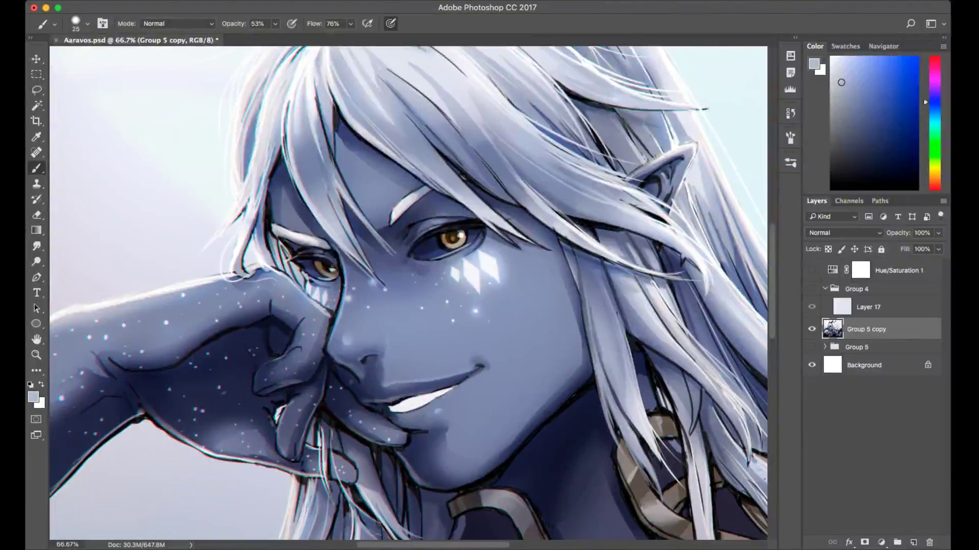
key(super+minus)
key(super+minus)
key(super+minus)
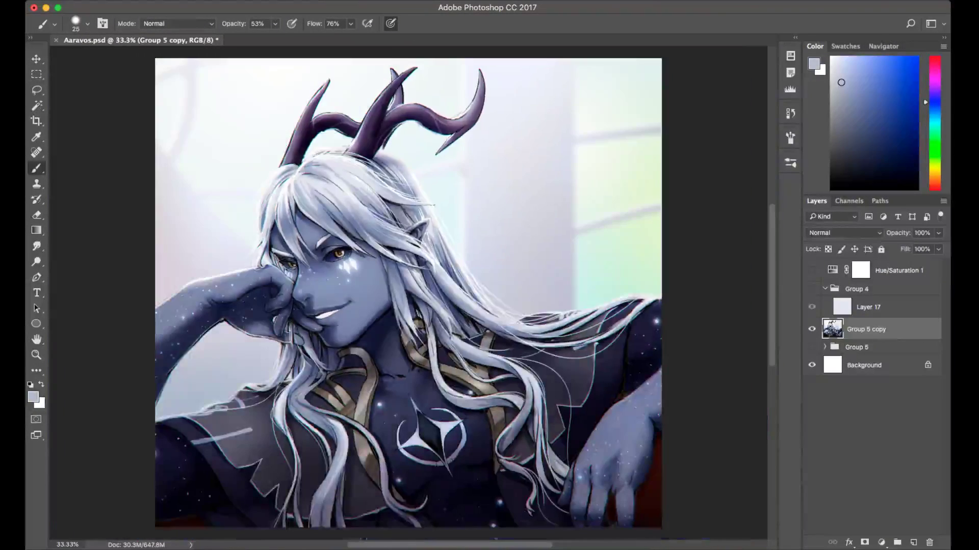
key(super+minus)
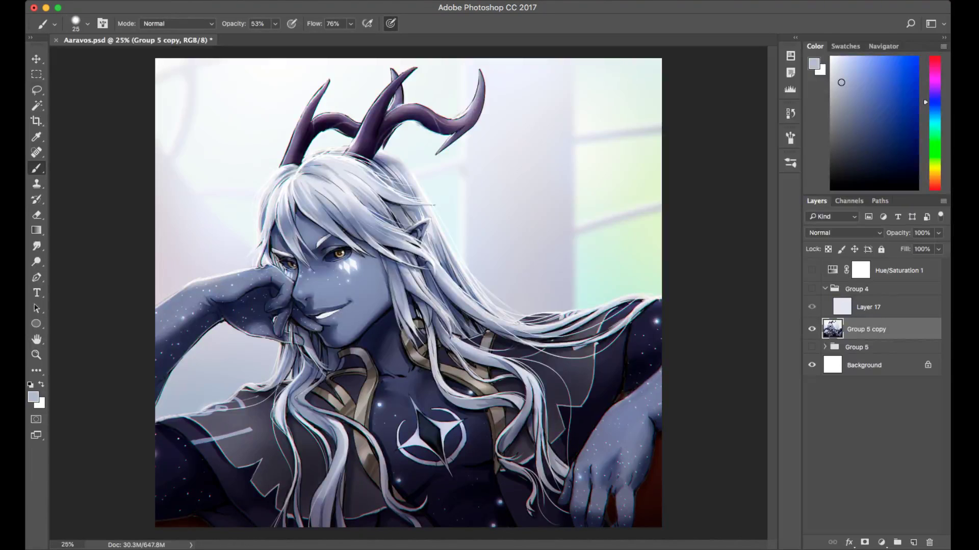
key(super+plus)
key(super+plus)
key(super+plus)
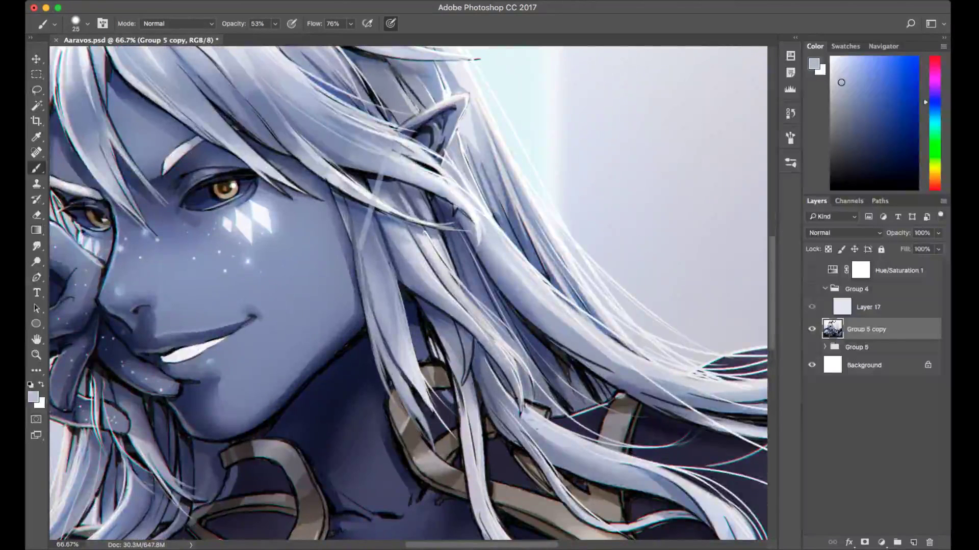
drag(360, 248, 427, 327)
key(super+z)
drag(398, 280, 539, 351)
Pick up the blue skin tone from beneath the eye as the painting colour.
click(857, 106)
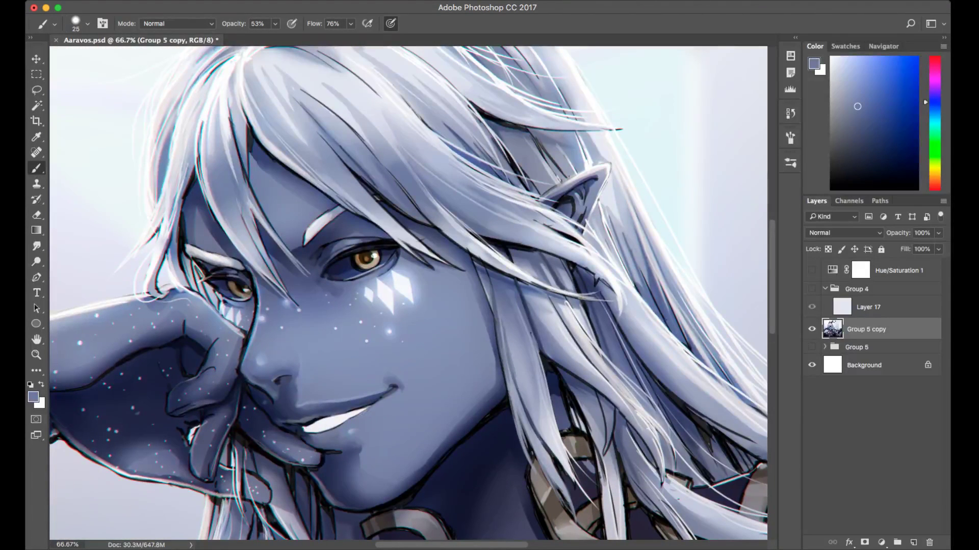
alt+click(332, 289)
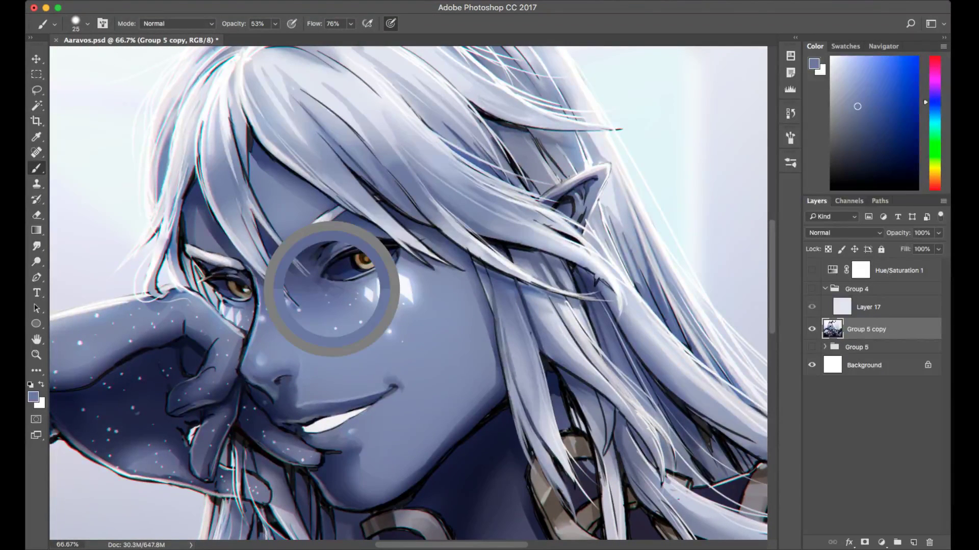
alt+click(331, 292)
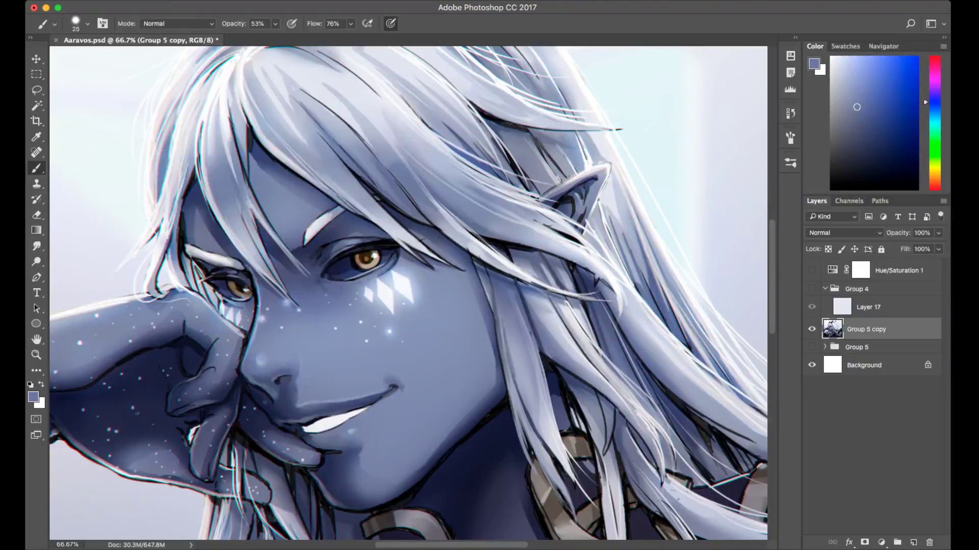
drag(332, 291, 321, 297)
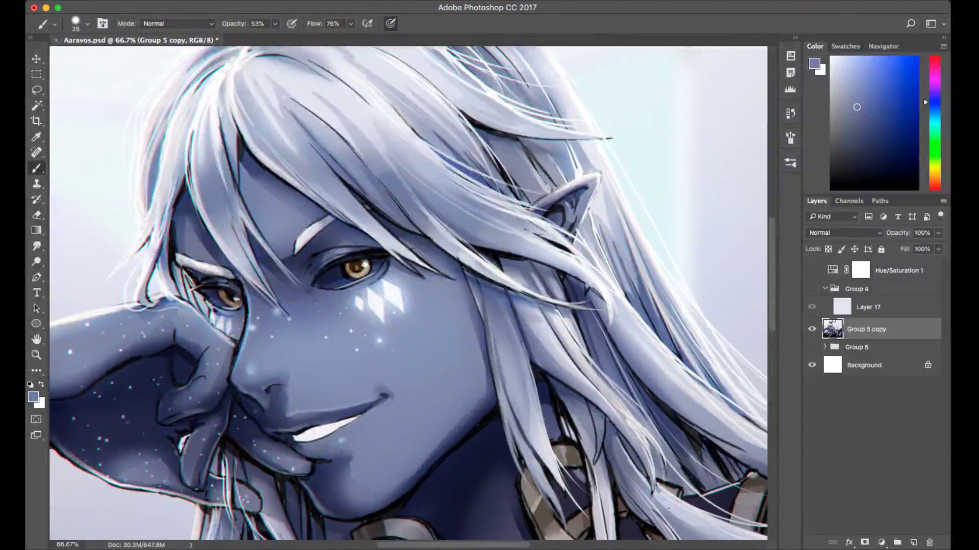
Show the entire illustration and save the document.
key(super+minus)
key(super+minus)
key(super+minus)
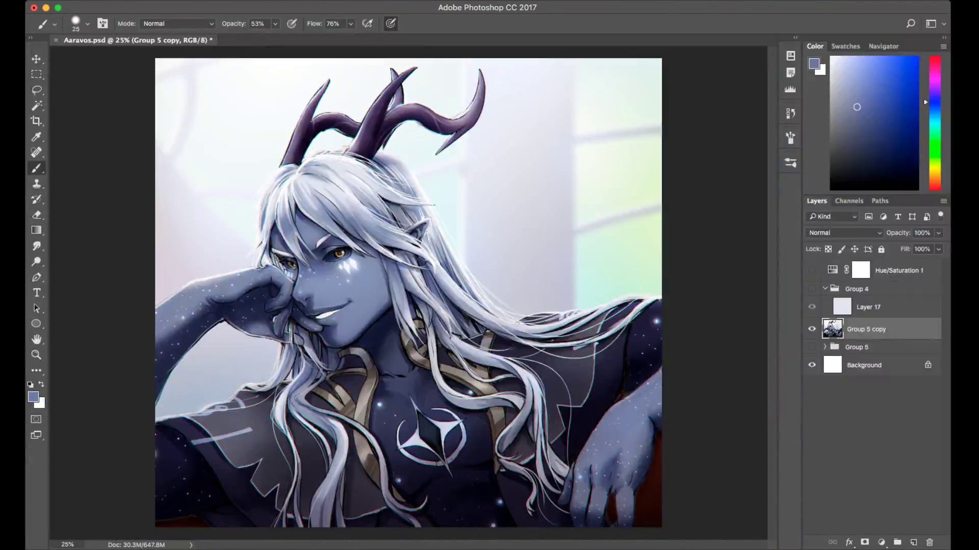
key(super+s)
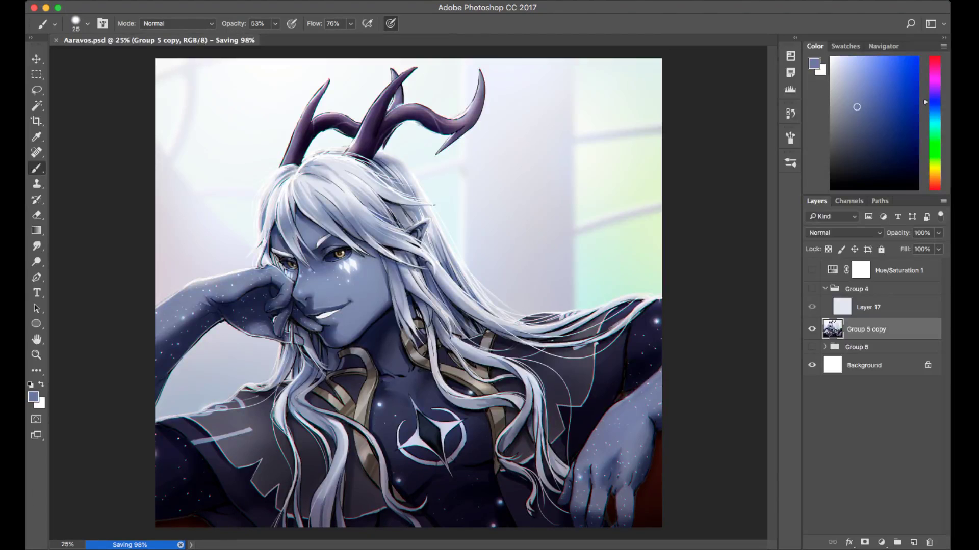
Inspect the face and hair up close, return to the full illustration and save the document again.
key(super+equal)
key(super+equal)
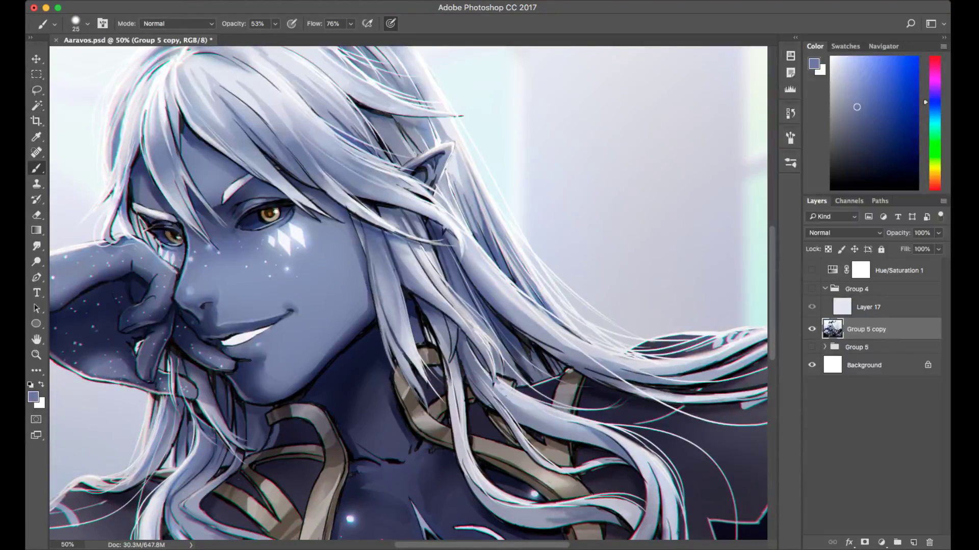
scroll(408, 293, left, 2)
key(super+minus)
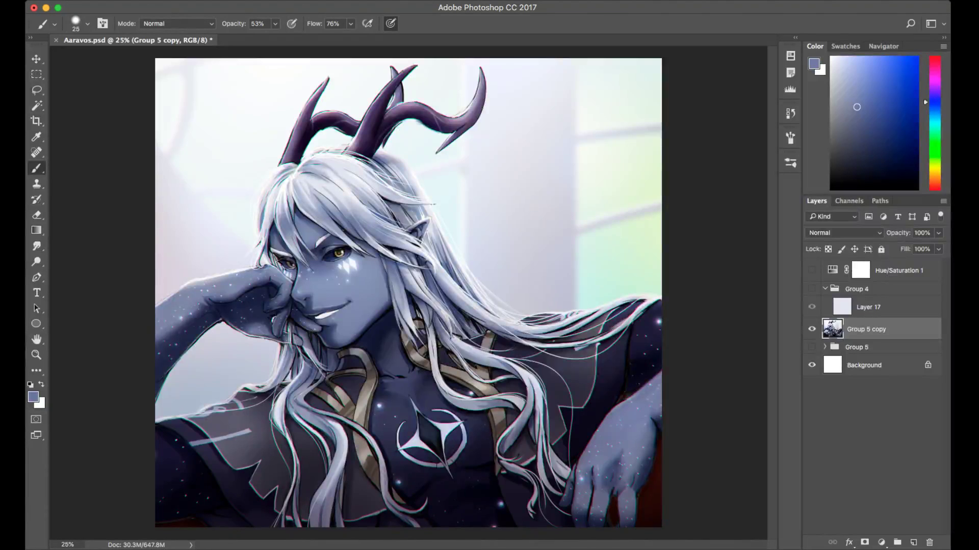
key(super+s)
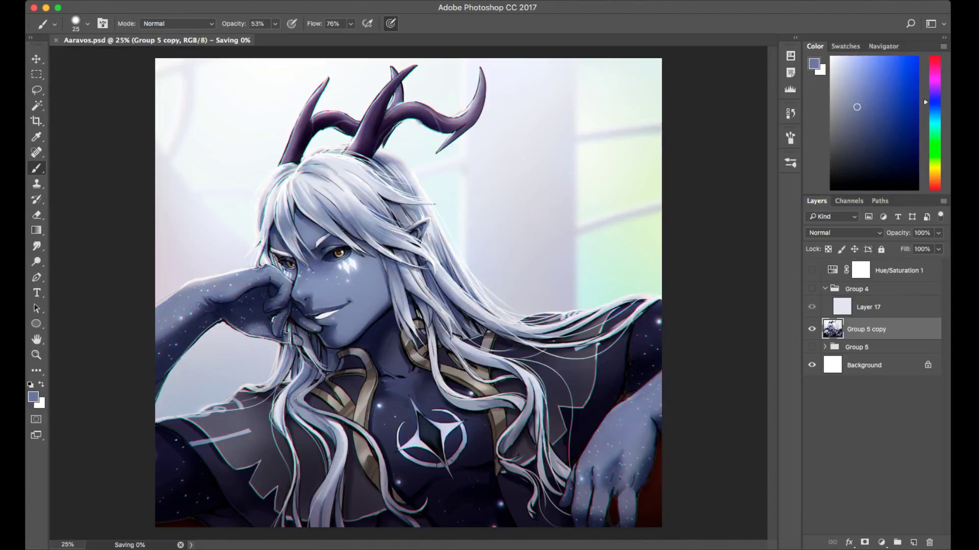